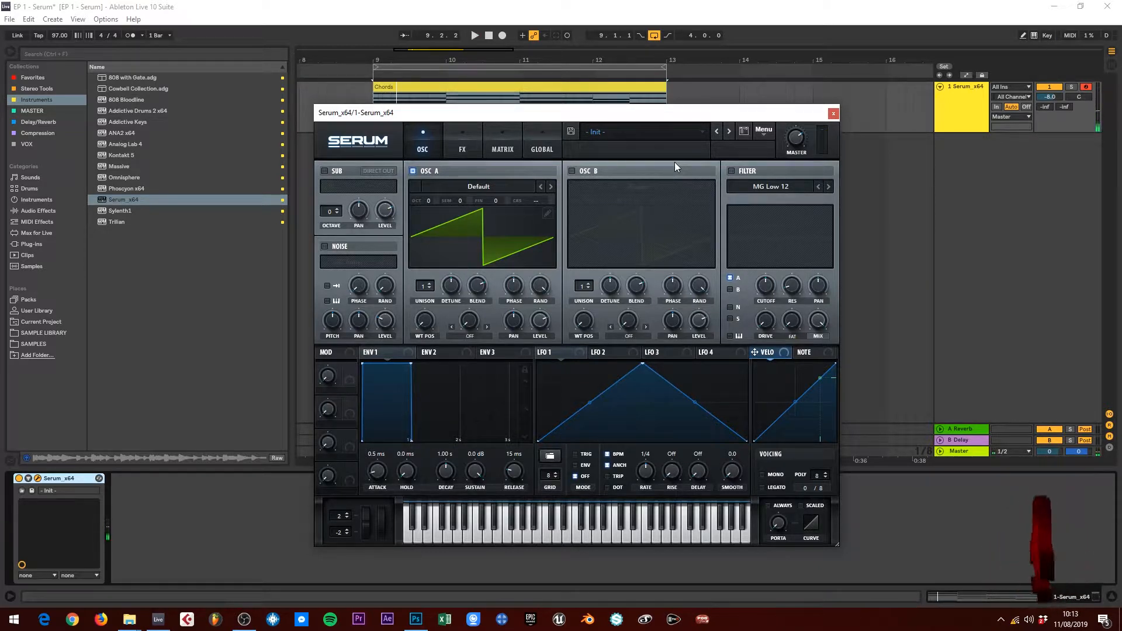
# - Check the synth's master volume and play back the chords with the initial patch
pyautogui.moveTo(796, 139)
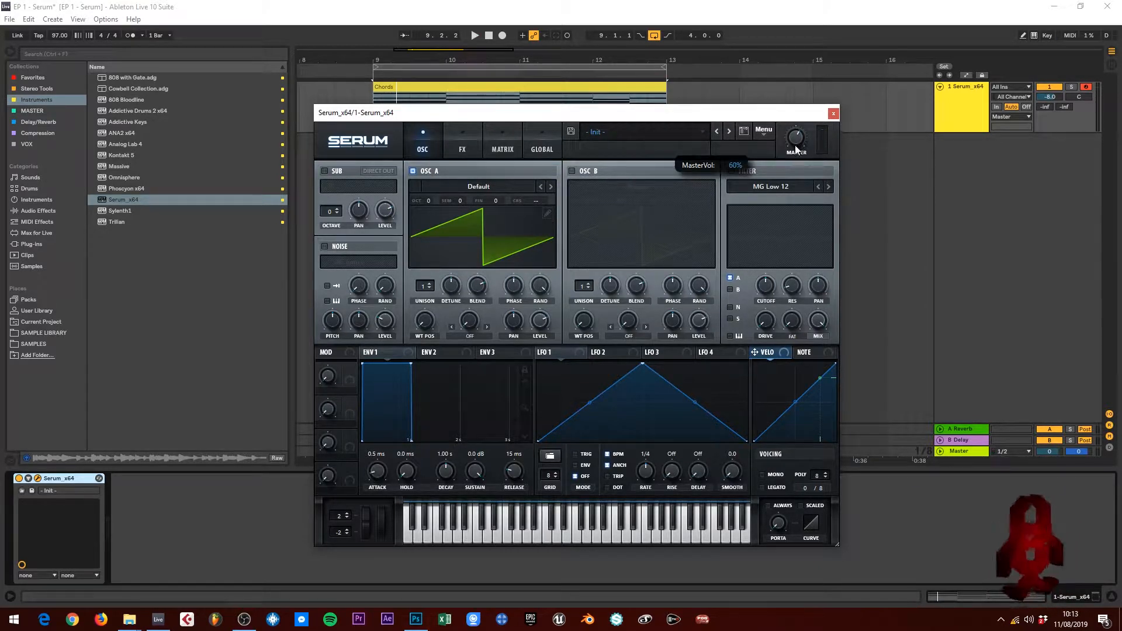
pyautogui.moveTo(794, 146); pyautogui.dragTo(795, 149)
pyautogui.press('space')
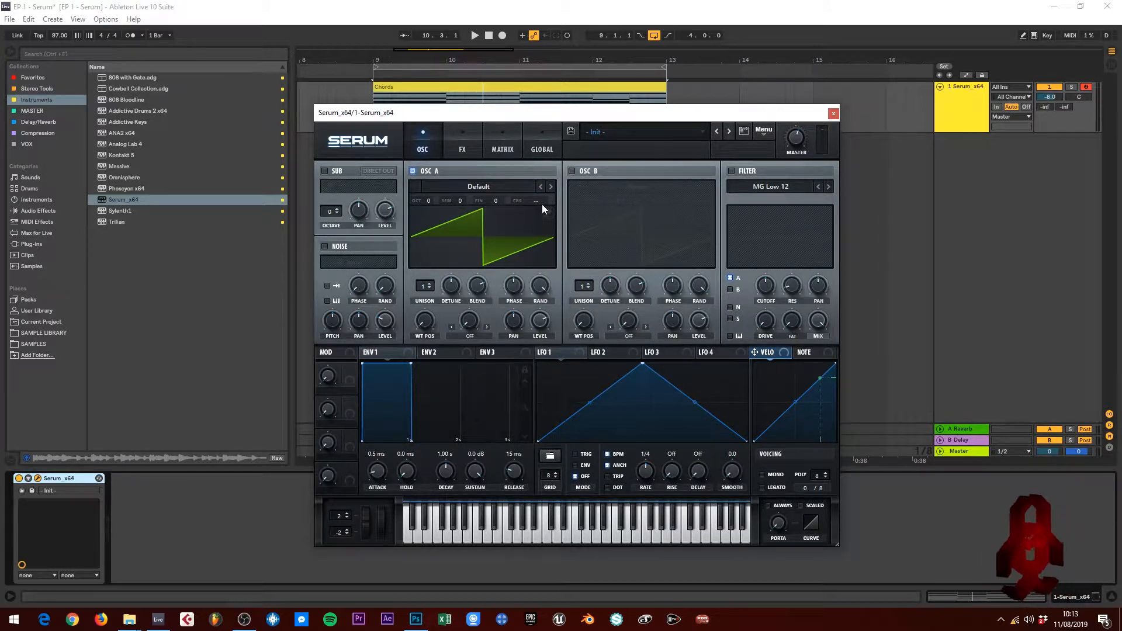
# - Load the Analog wavetable PWM Juno into oscillator A and audition it with the chords
pyautogui.click(475, 187)
pyautogui.moveTo(465, 213)
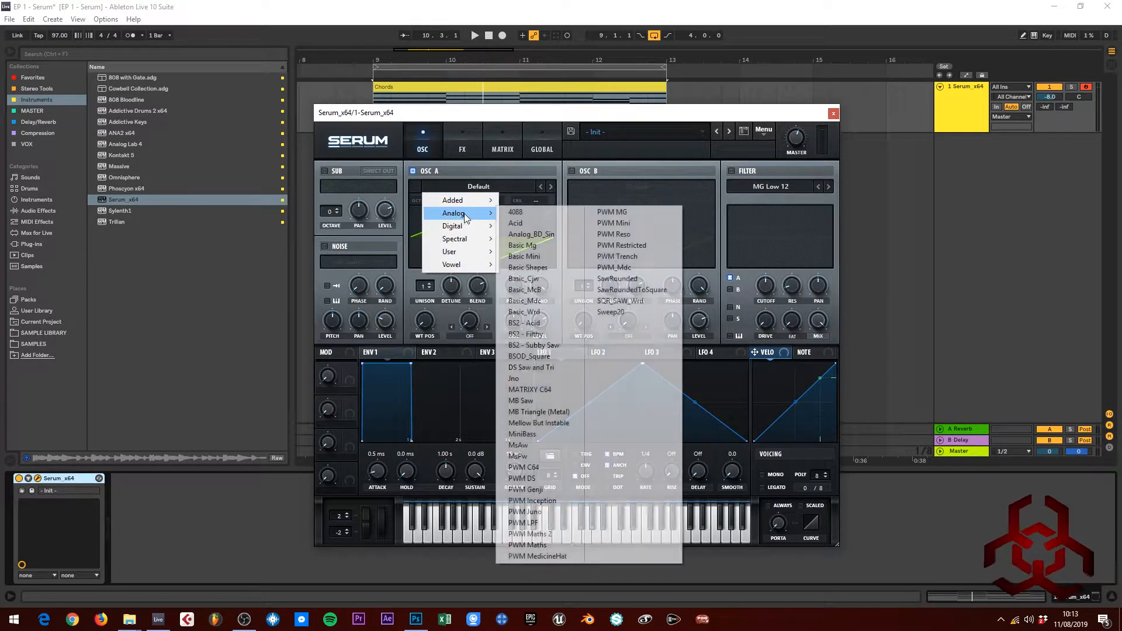
pyautogui.click(542, 511)
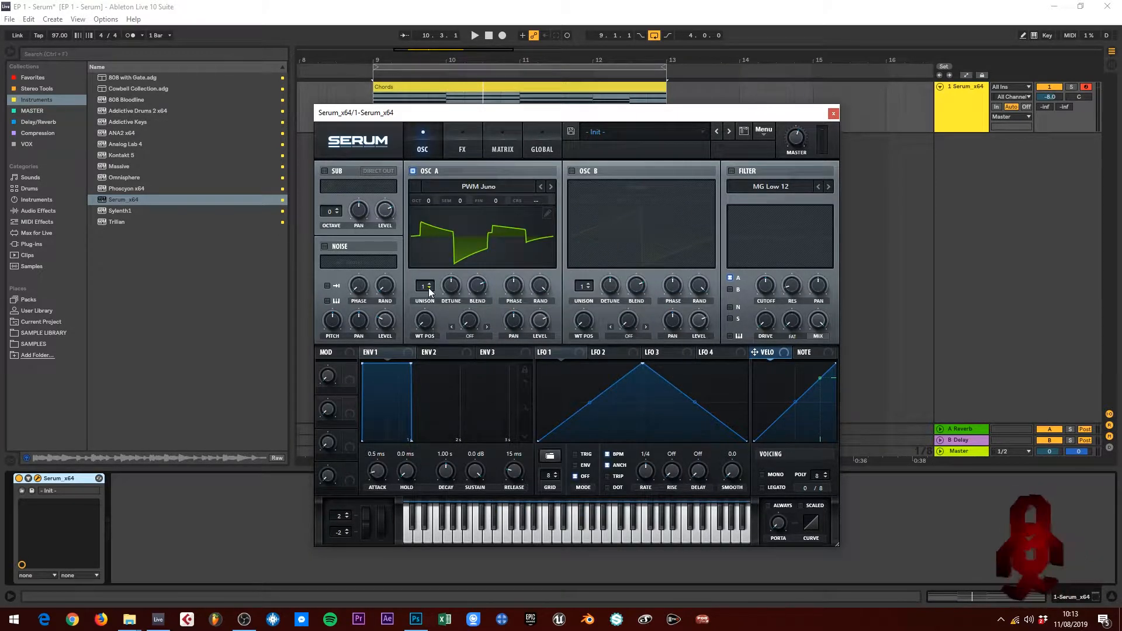
pyautogui.press('space')
pyautogui.press('space')
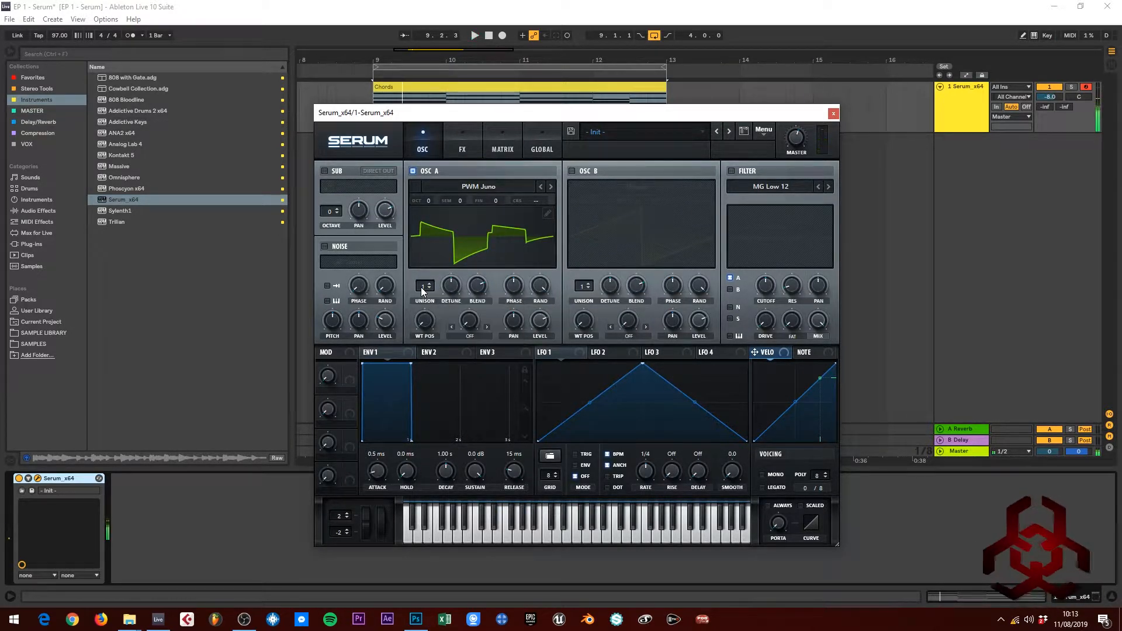
# - Set oscillator A to 5 unison voices and lower its unison detune to around 0.06 while auditioning the chords
pyautogui.moveTo(427, 290); pyautogui.dragTo(437, 263)
pyautogui.press('space')
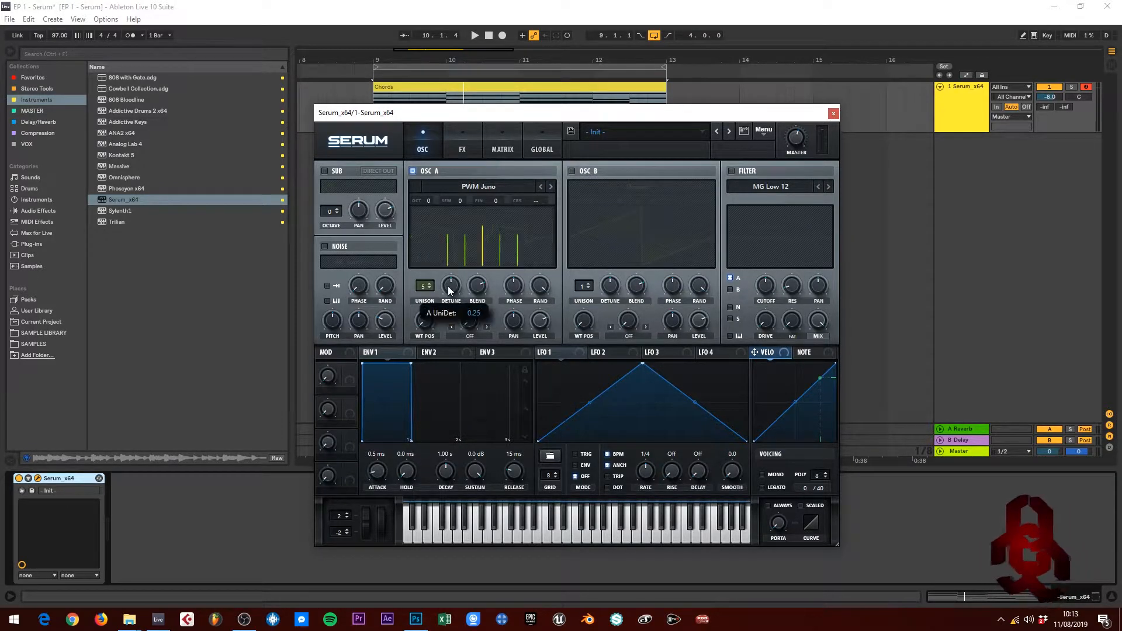
pyautogui.moveTo(444, 287)
pyautogui.mouseDown()
pyautogui.moveTo(448, 296)
pyautogui.moveTo(453, 281)
pyautogui.mouseUp()
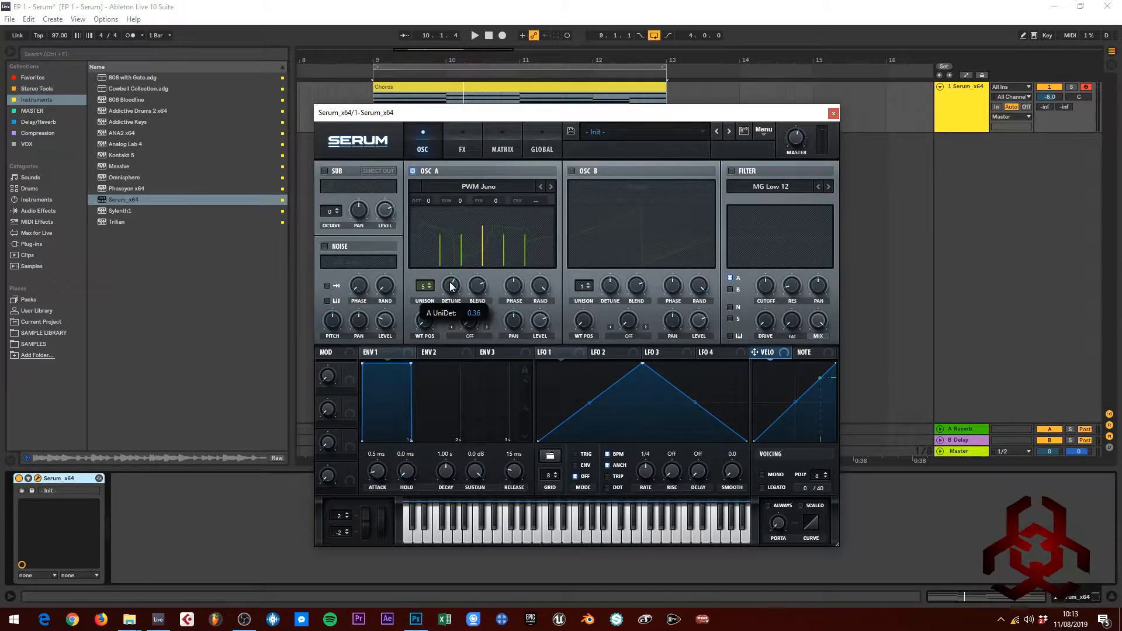
pyautogui.moveTo(451, 286)
pyautogui.mouseDown()
pyautogui.moveTo(454, 272)
pyautogui.moveTo(443, 337)
pyautogui.moveTo(450, 243)
pyautogui.moveTo(448, 288)
pyautogui.mouseUp()
pyautogui.press('space')
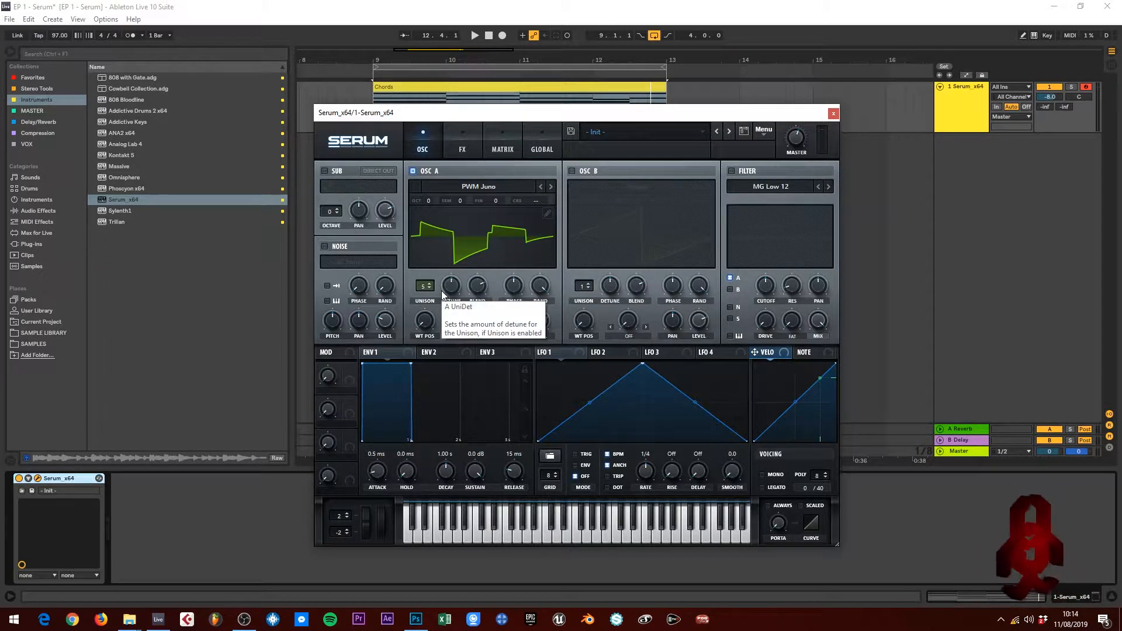
pyautogui.moveTo(451, 288); pyautogui.dragTo(449, 314)
pyautogui.press('space')
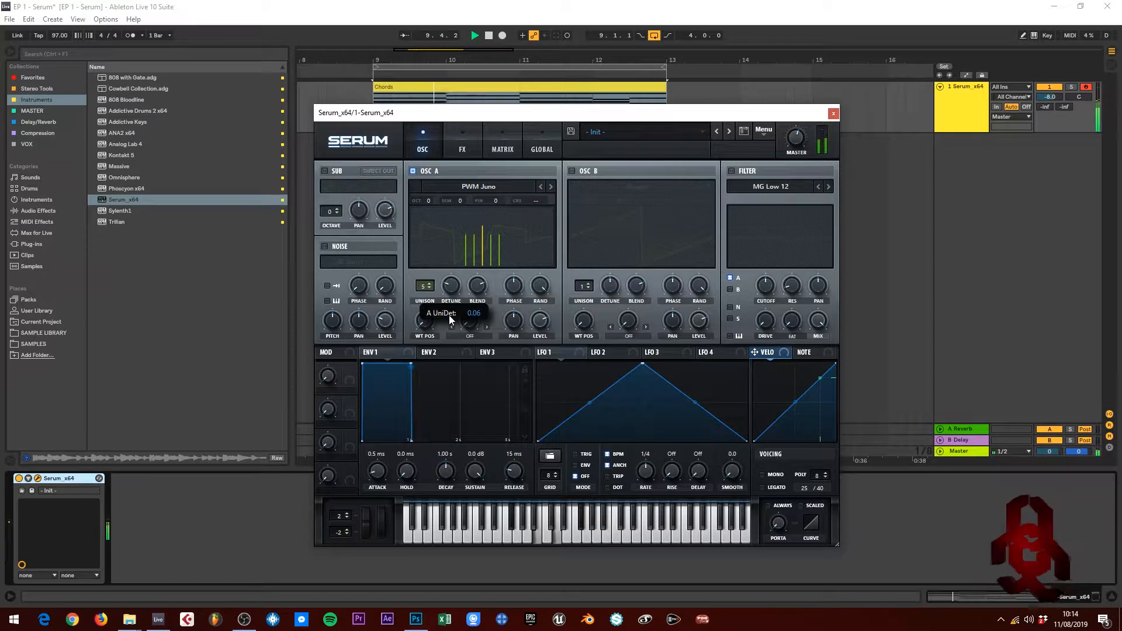
pyautogui.moveTo(449, 315); pyautogui.dragTo(457, 310)
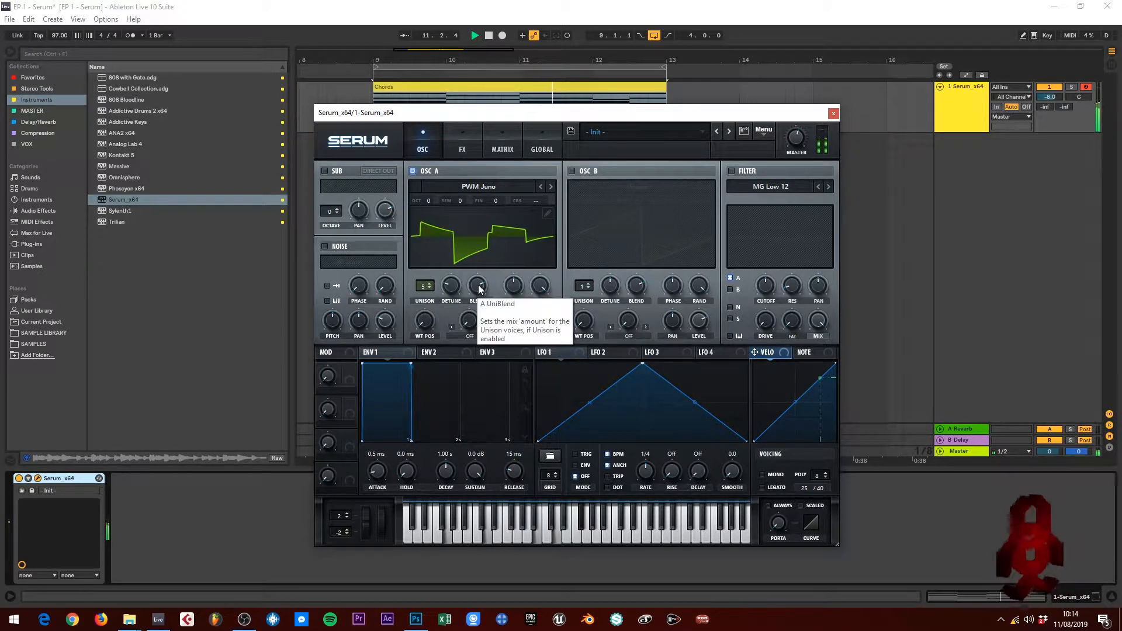
# - Adjust oscillator A's unison blend by dipping it to 64 and raising it again, and audition the chords
pyautogui.press('space')
pyautogui.moveTo(476, 290)
pyautogui.mouseDown()
pyautogui.moveTo(478, 319)
pyautogui.moveTo(478, 306)
pyautogui.mouseUp()
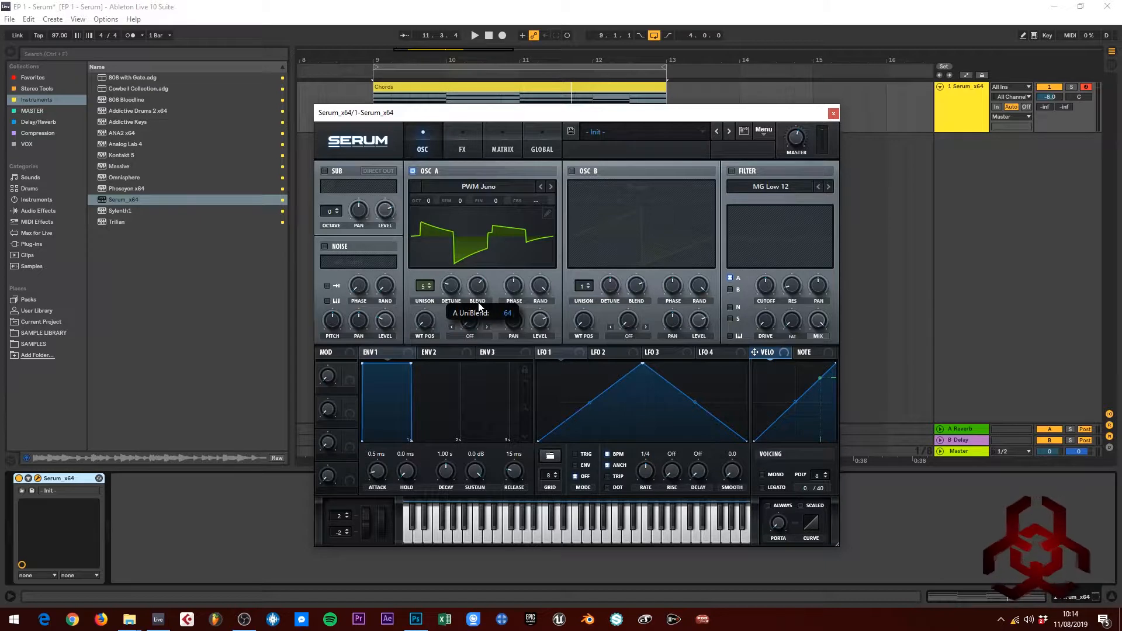
pyautogui.moveTo(479, 307); pyautogui.dragTo(488, 283)
pyautogui.press('space')
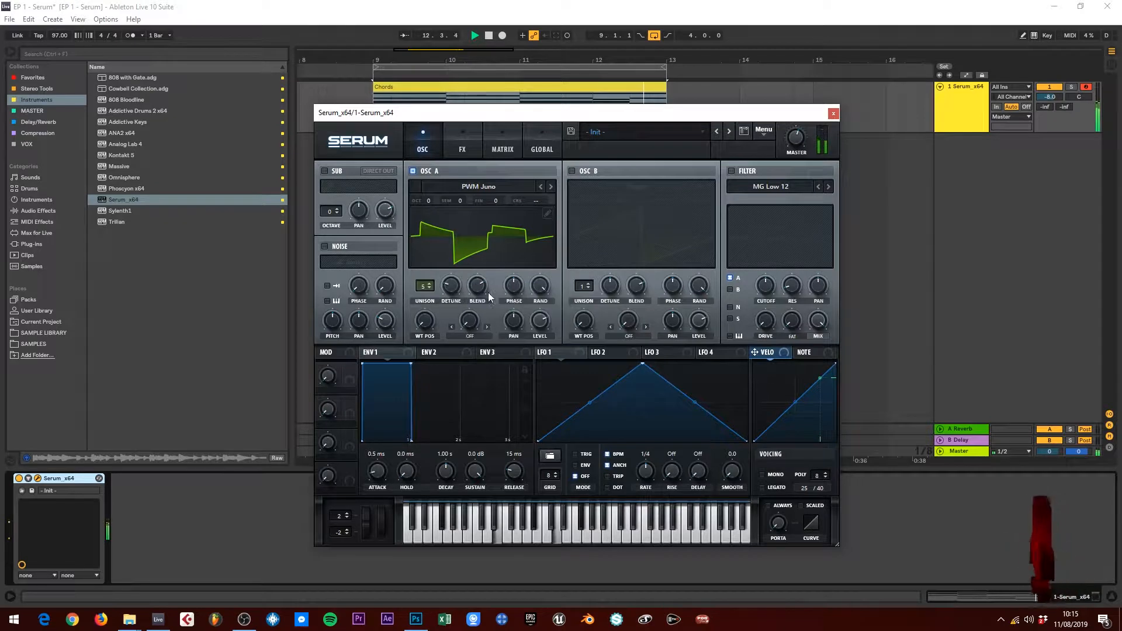
pyautogui.press('space')
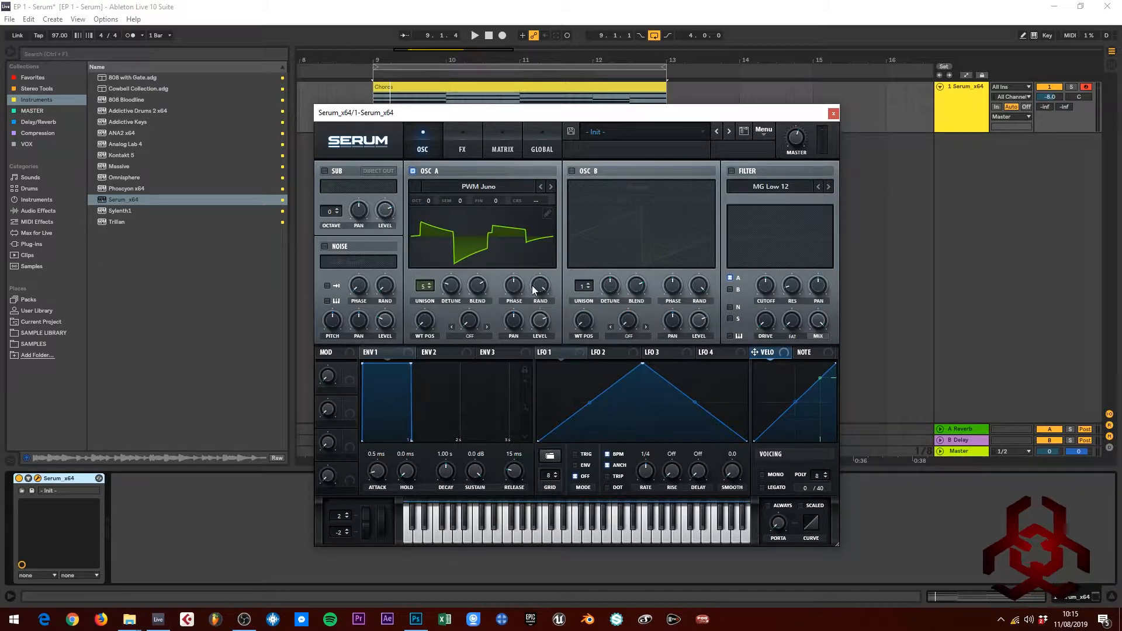
# - Try oscillator A's phase controls, reducing the random phase to 57%
pyautogui.moveTo(517, 282)
pyautogui.mouseDown()
pyautogui.moveTo(514, 296)
pyautogui.moveTo(516, 283)
pyautogui.mouseUp()
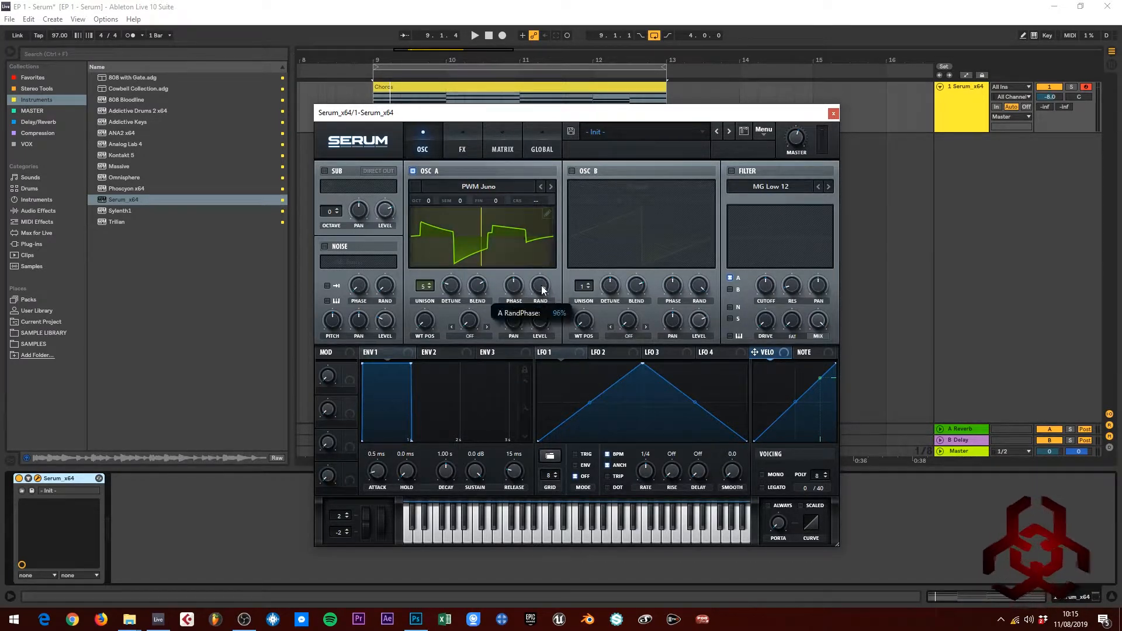
pyautogui.moveTo(539, 285)
pyautogui.mouseDown()
pyautogui.moveTo(541, 362)
pyautogui.moveTo(551, 266)
pyautogui.mouseUp()
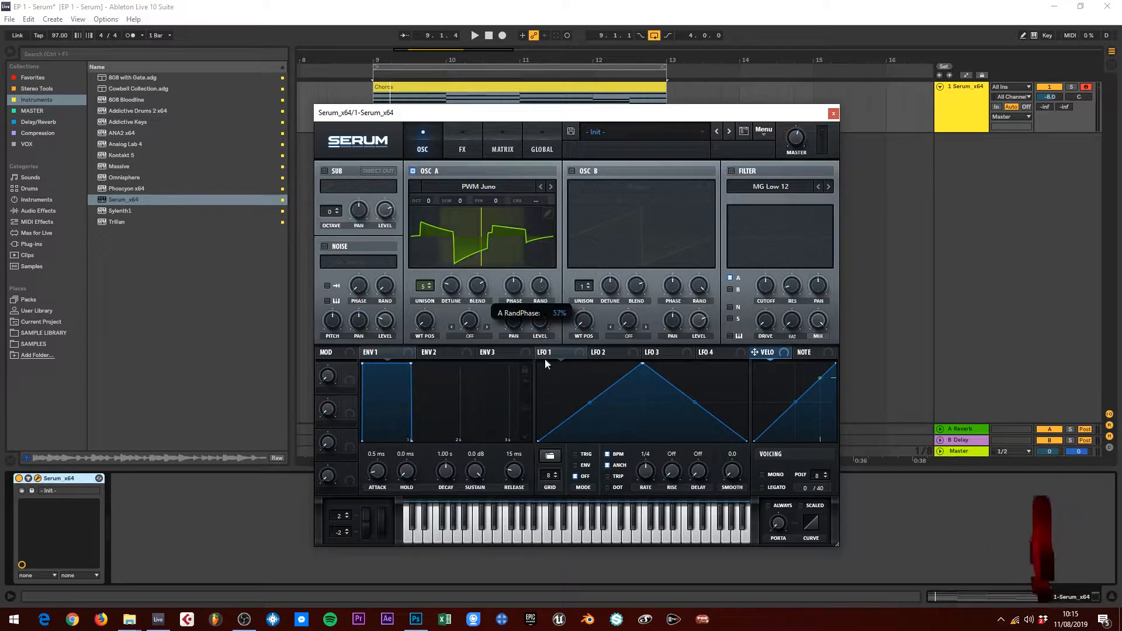
pyautogui.moveTo(514, 287); pyautogui.dragTo(516, 290)
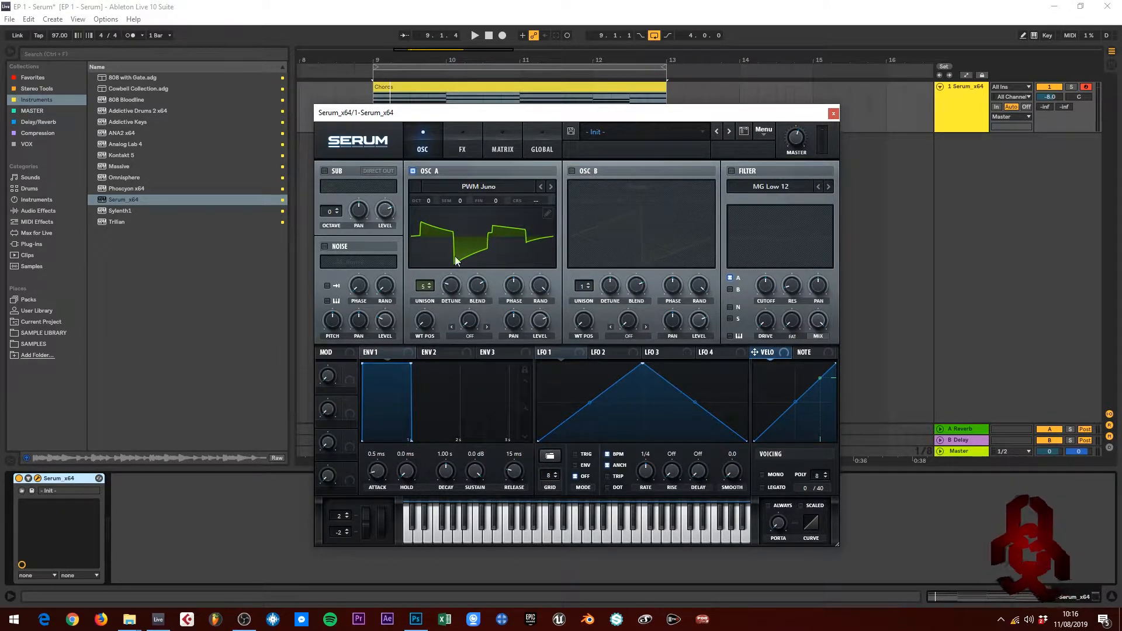
# - Shift oscillator A's wavetable position slightly above its start while the chords play, using the 3D wavetable view before returning to 2D
pyautogui.click(500, 241)
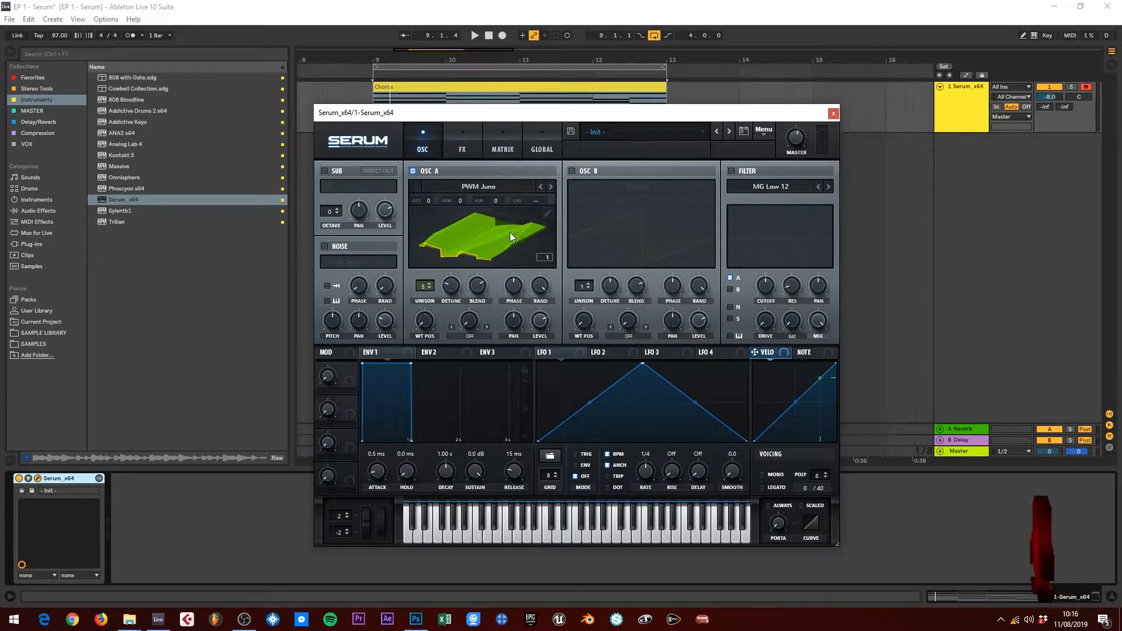
pyautogui.moveTo(426, 324); pyautogui.dragTo(450, 352)
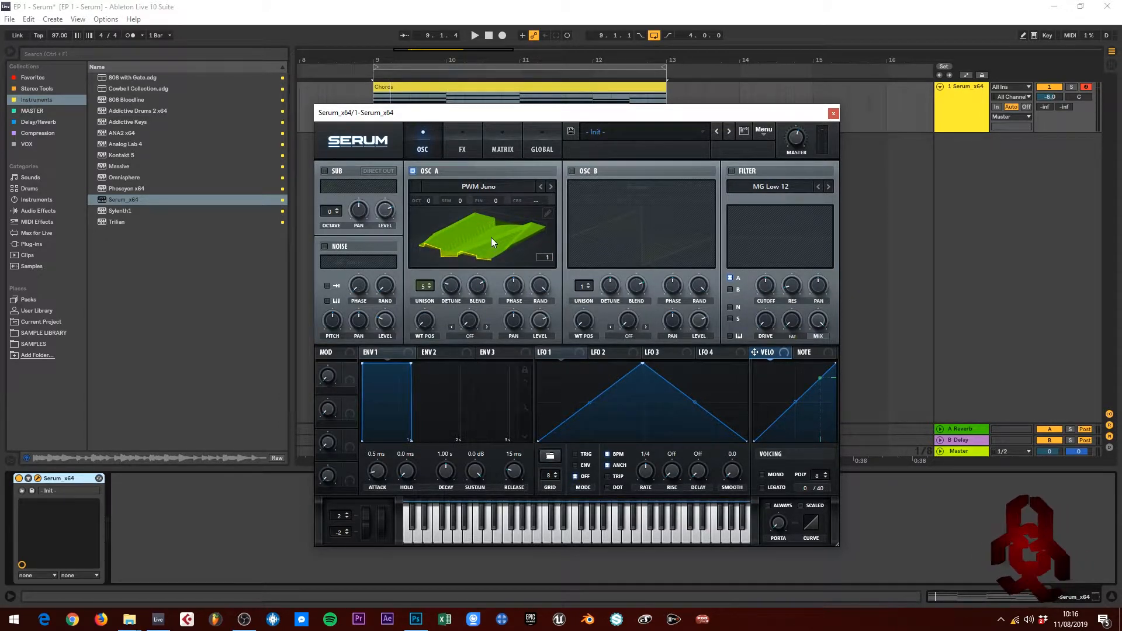
pyautogui.press('space')
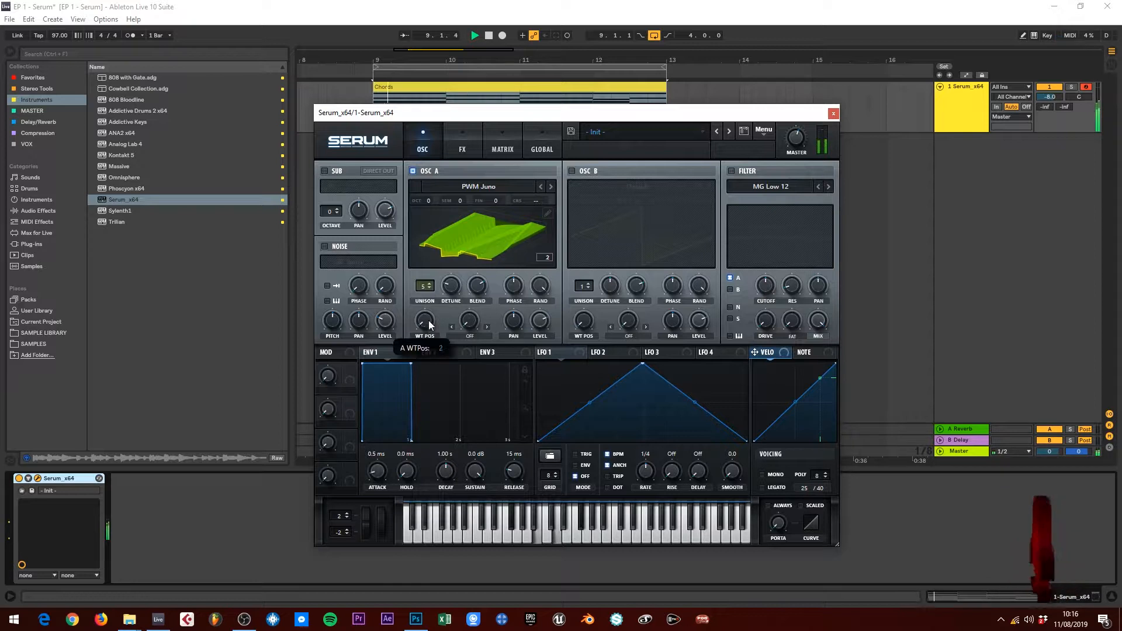
pyautogui.moveTo(429, 320); pyautogui.dragTo(455, 285)
pyautogui.moveTo(454, 307); pyautogui.dragTo(457, 325)
pyautogui.click(483, 250)
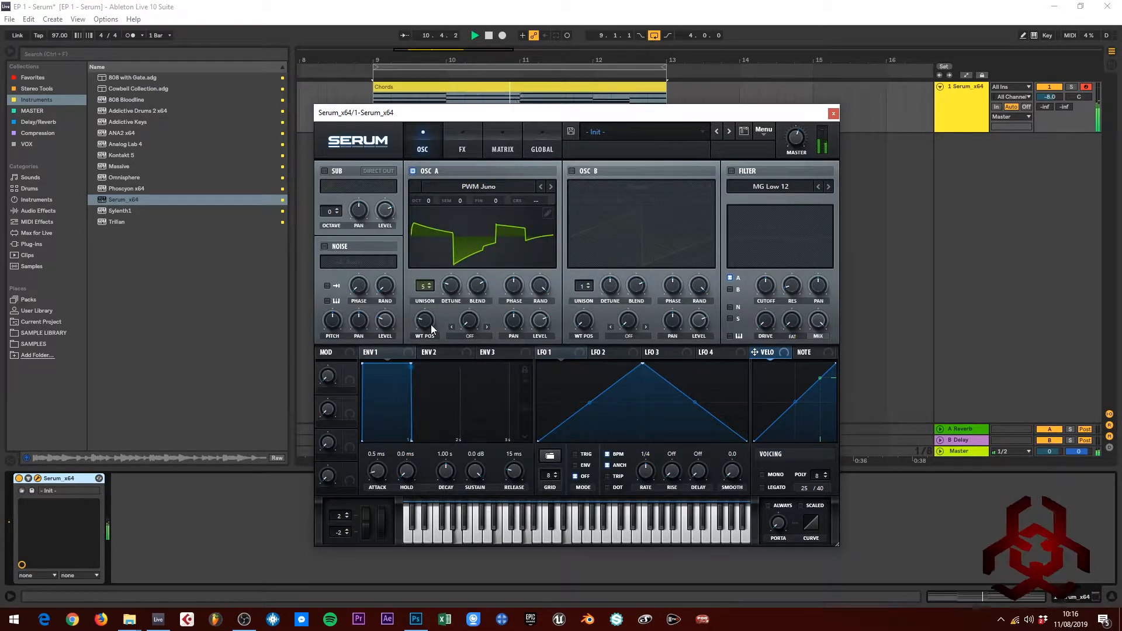
pyautogui.moveTo(430, 329)
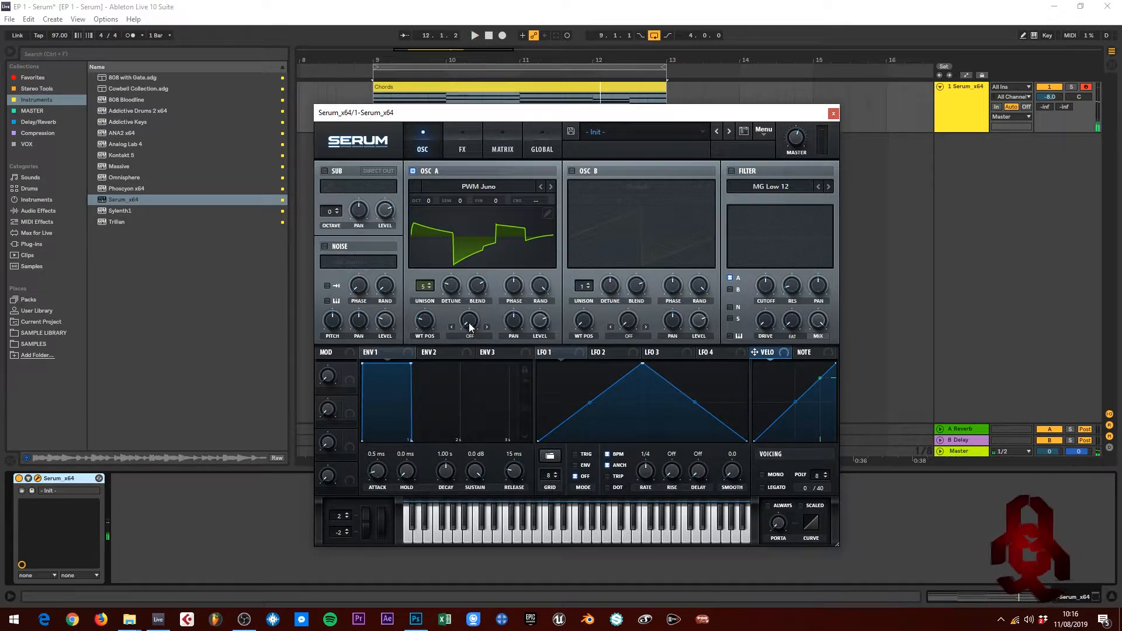
# - Fine-tune oscillator A's level while playing back the chords
pyautogui.moveTo(468, 322)
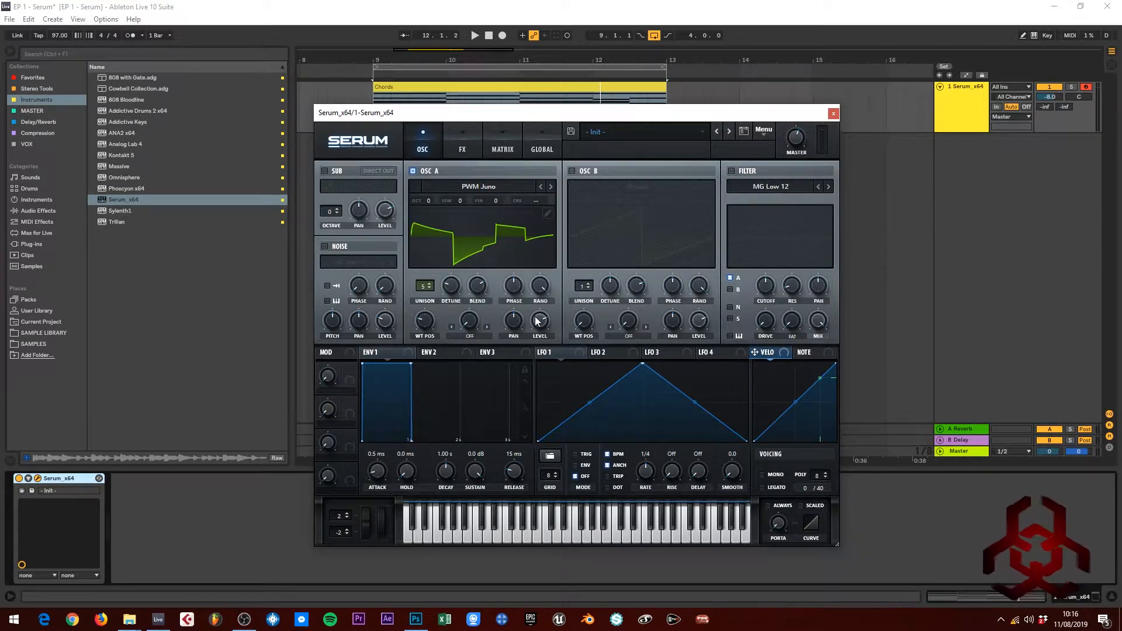
pyautogui.moveTo(538, 320)
pyautogui.press('space')
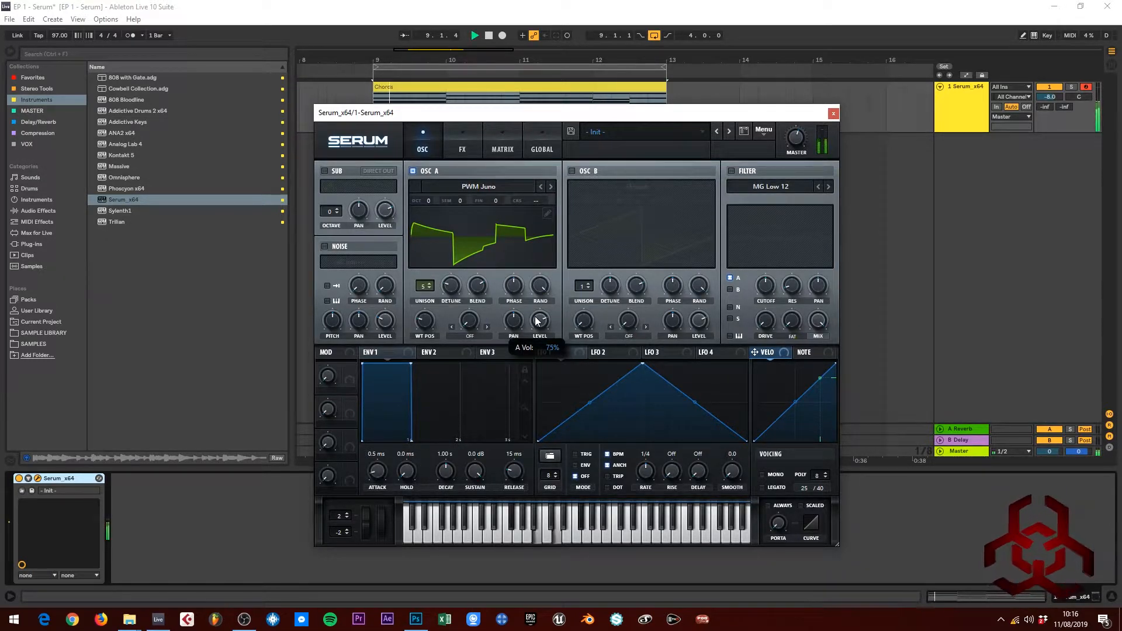
pyautogui.moveTo(540, 321); pyautogui.dragTo(542, 319)
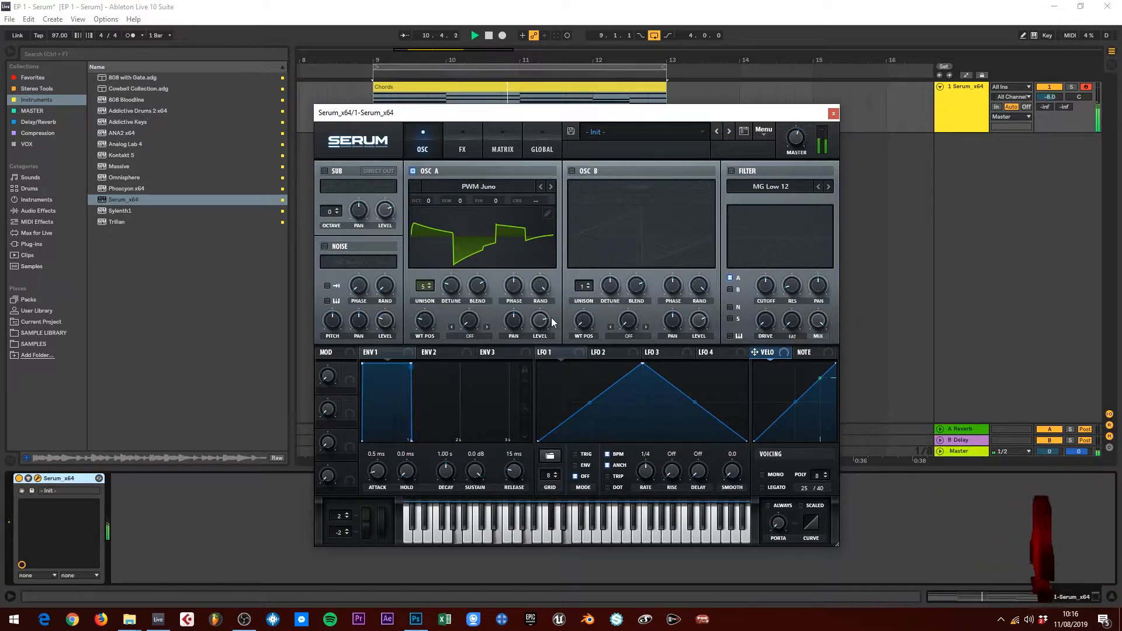
pyautogui.press('space')
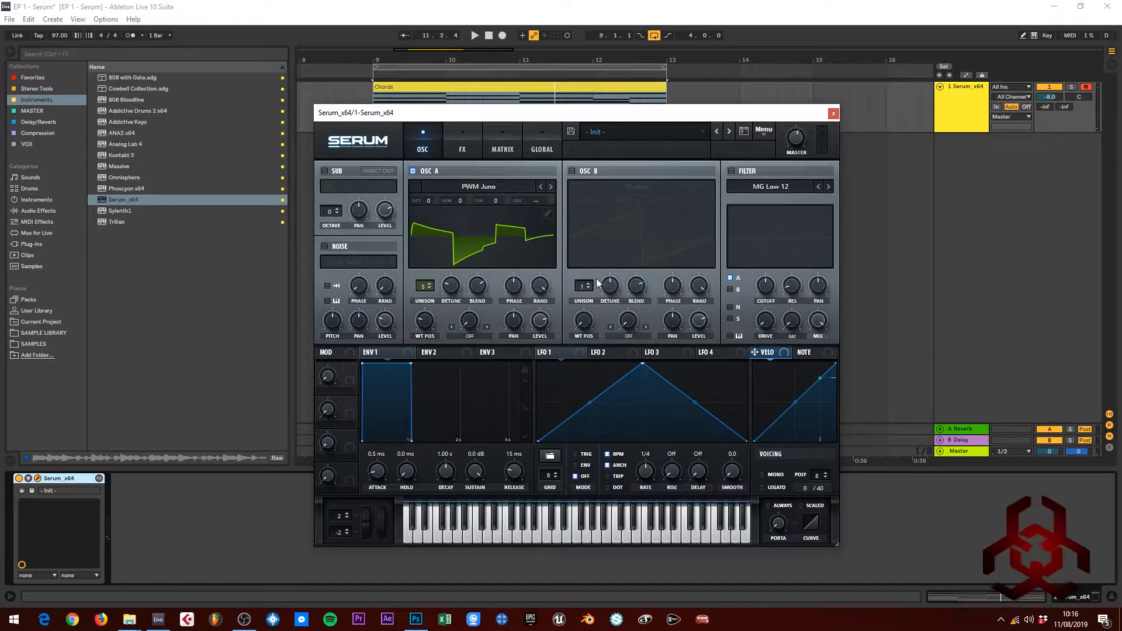
# - Enable oscillator B with the Analog wavetable Analog_BD_Sin and turn off oscillator A to hear it alone
pyautogui.click(572, 170)
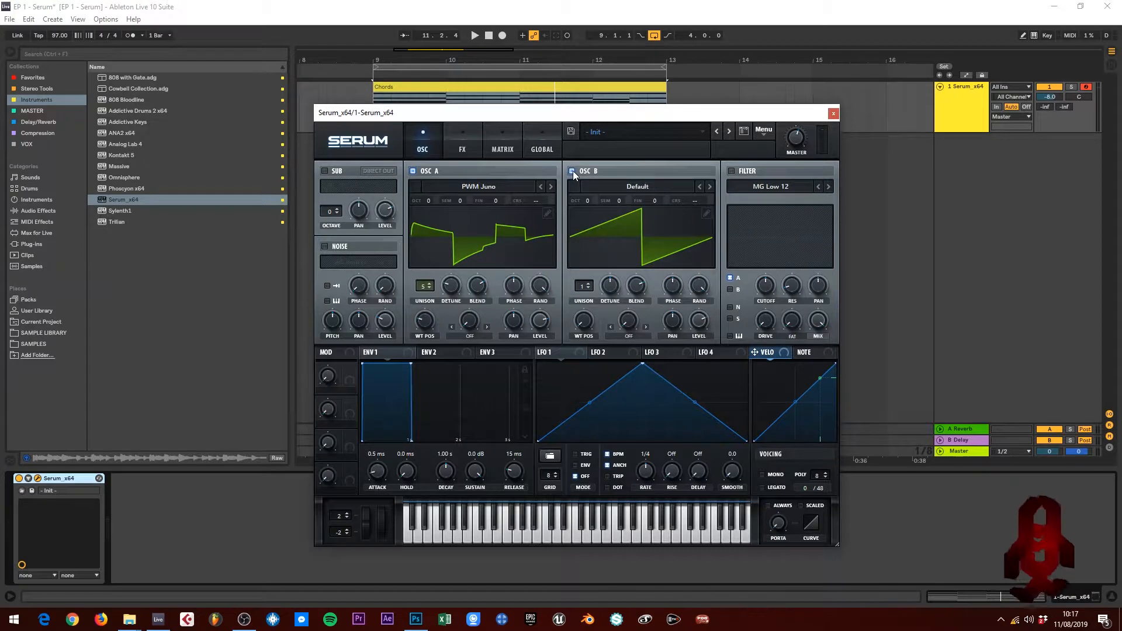
pyautogui.click(642, 186)
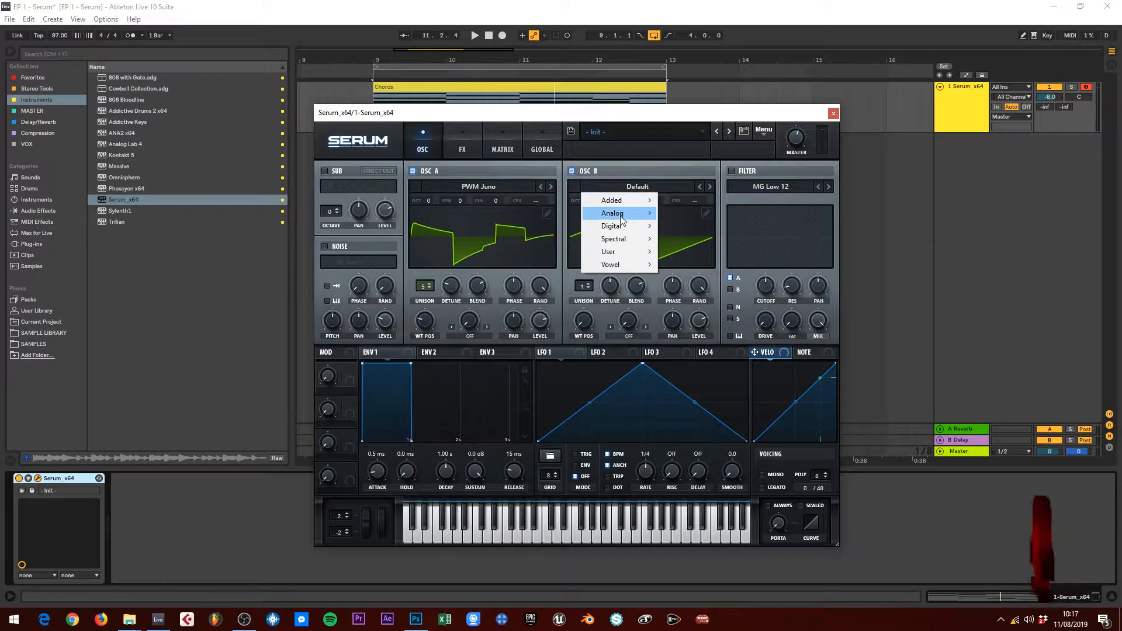
pyautogui.moveTo(626, 217)
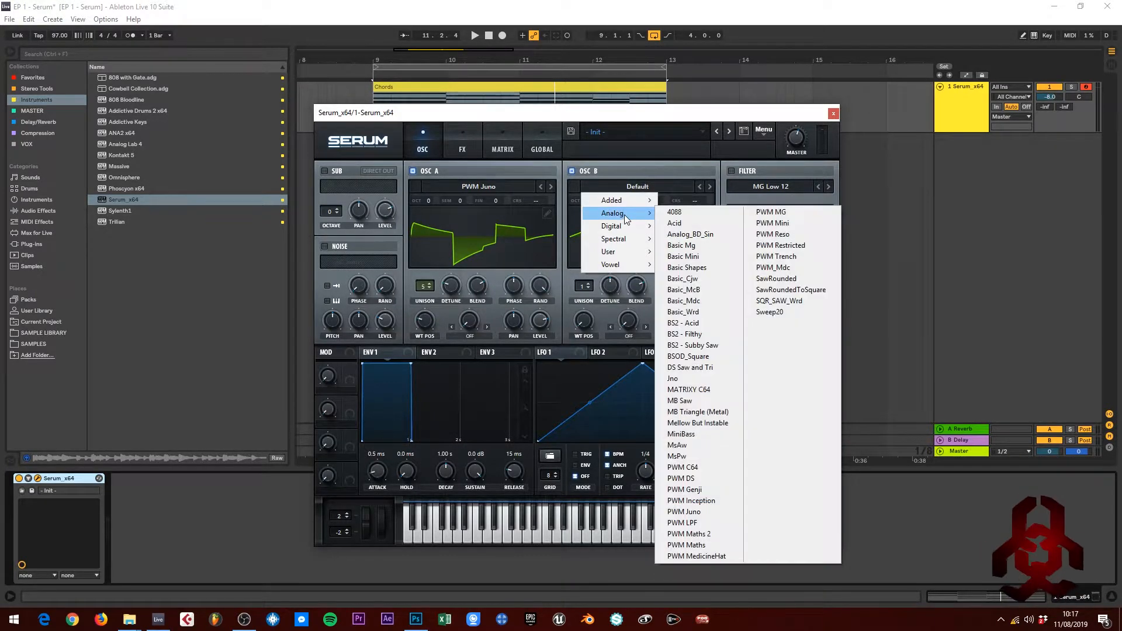
pyautogui.click(711, 234)
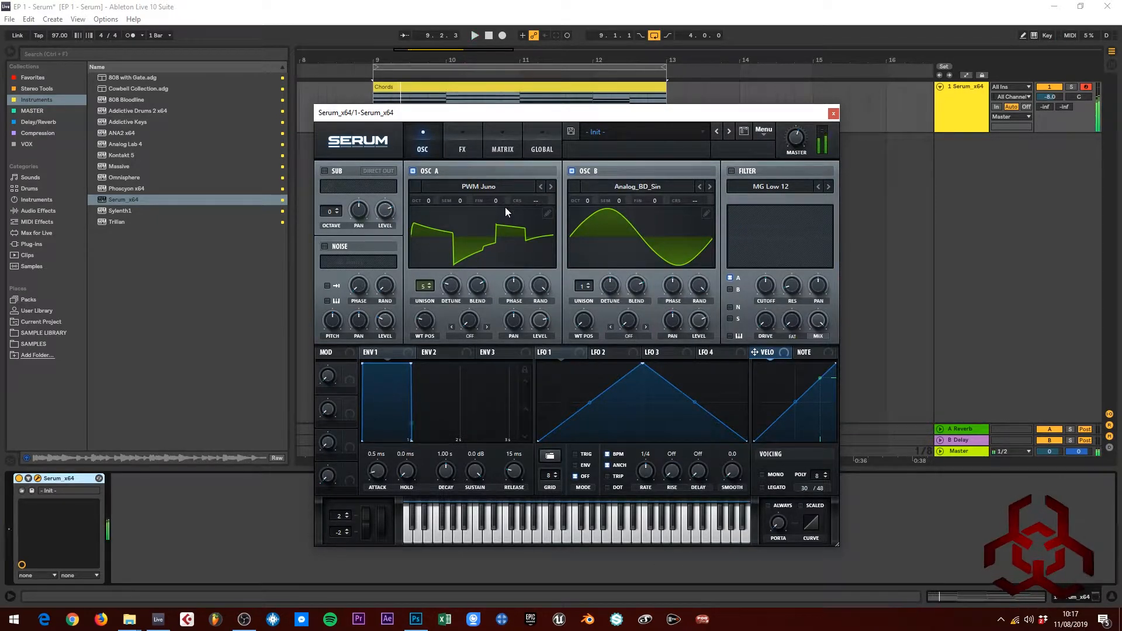
pyautogui.click(413, 171)
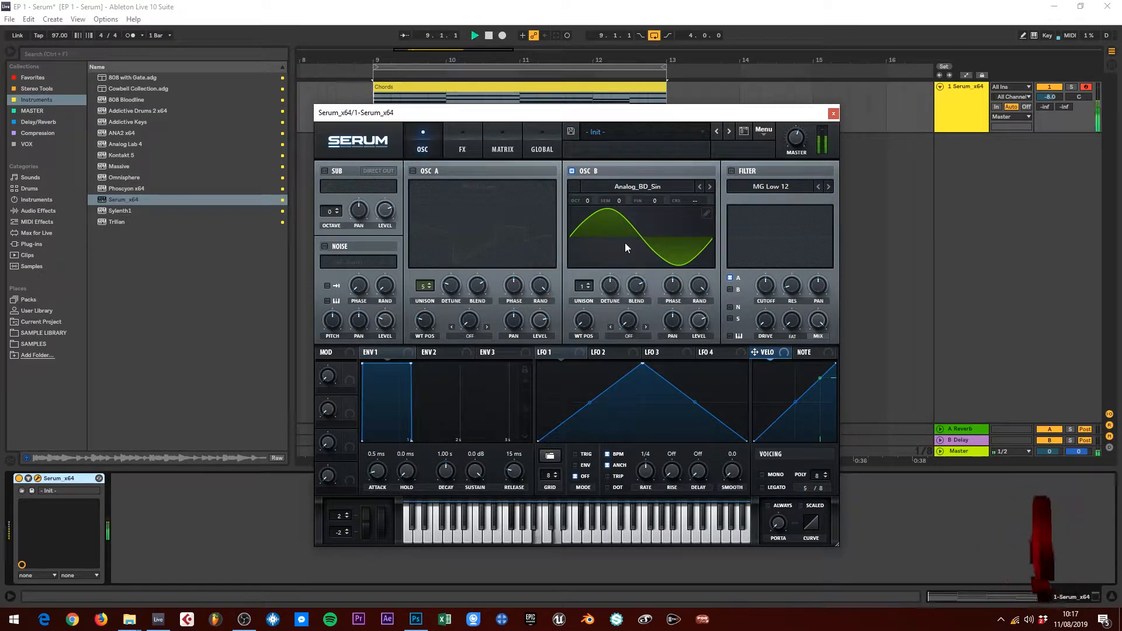
pyautogui.press('space')
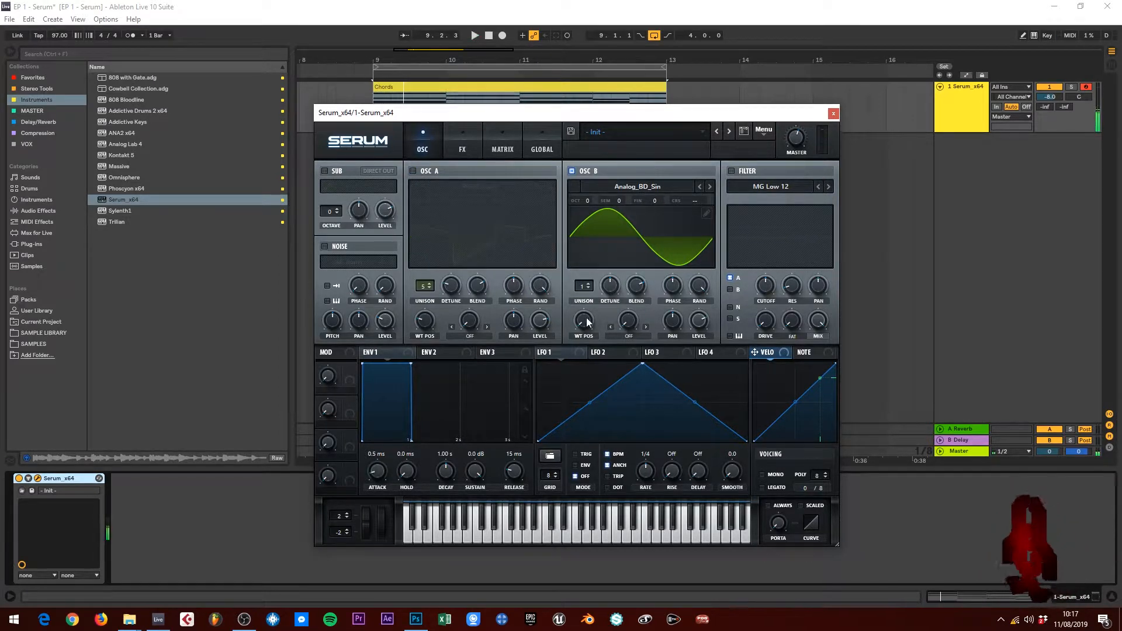
# - Set oscillator B to 3 unison voices and lower its unison detune
pyautogui.click(584, 286)
pyautogui.moveTo(586, 286)
pyautogui.mouseDown()
pyautogui.moveTo(590, 275)
pyautogui.moveTo(585, 286)
pyautogui.mouseUp()
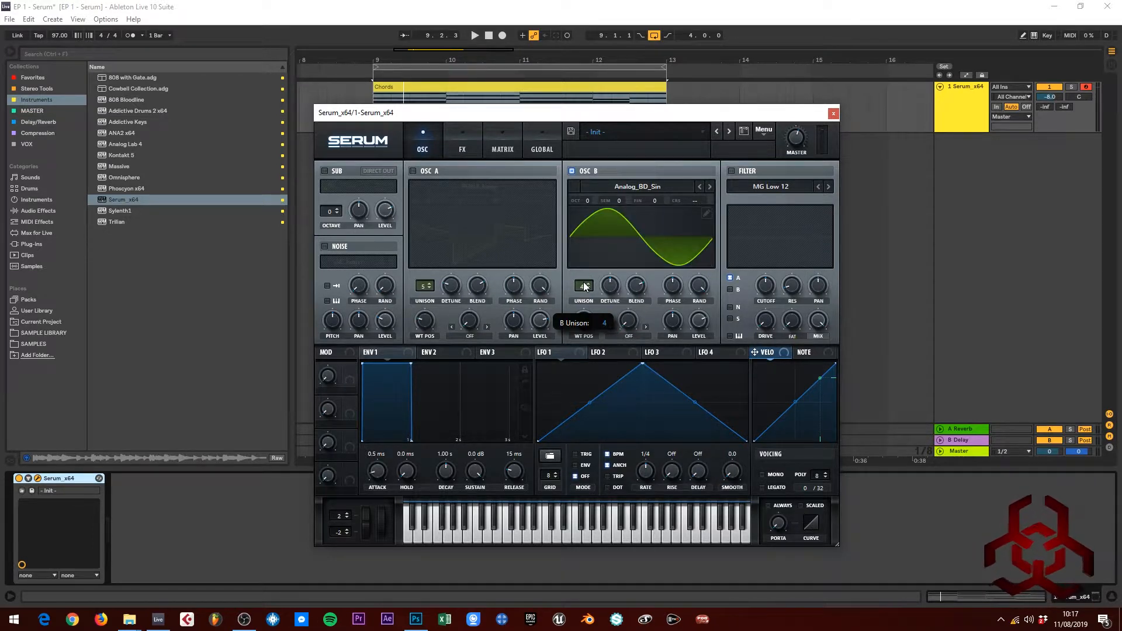
pyautogui.moveTo(585, 285); pyautogui.dragTo(610, 286)
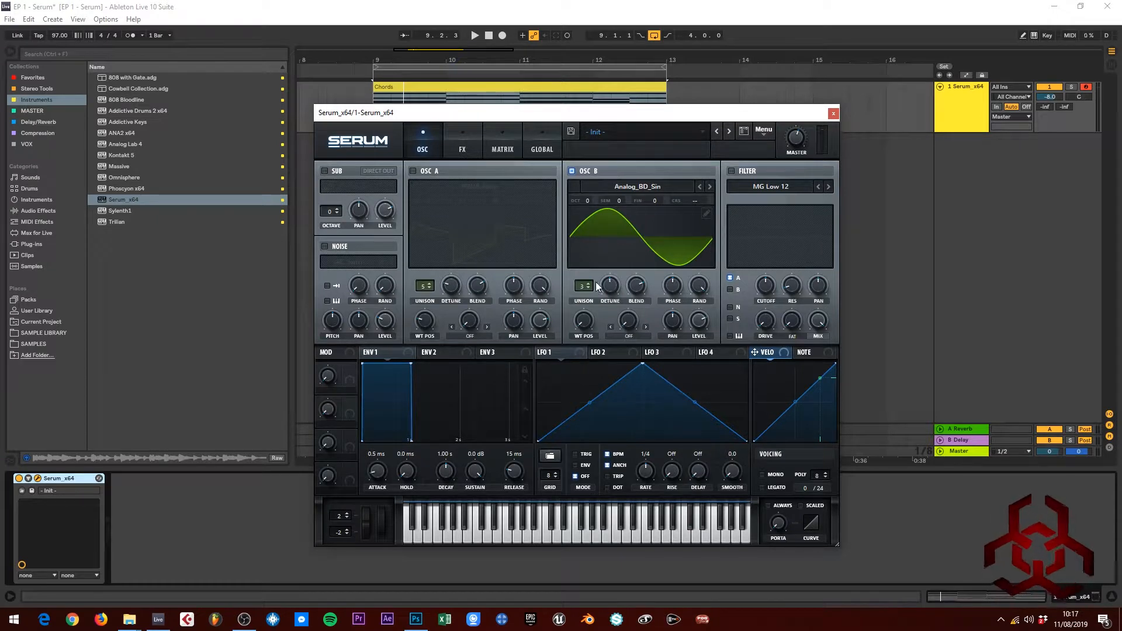
pyautogui.click(612, 286)
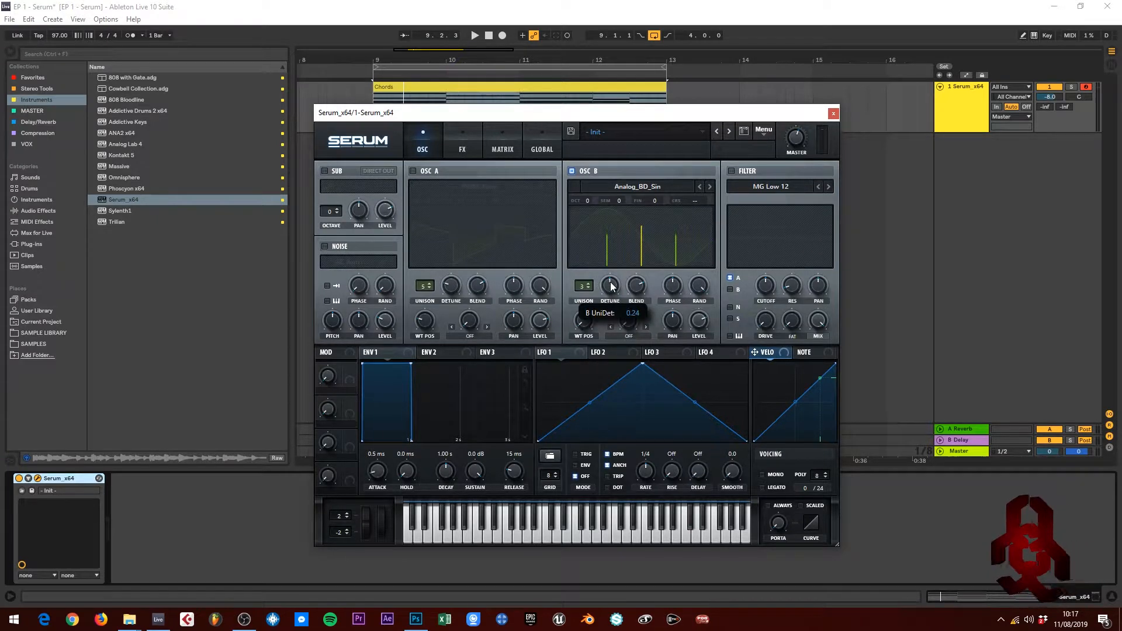
pyautogui.moveTo(611, 286); pyautogui.dragTo(641, 333)
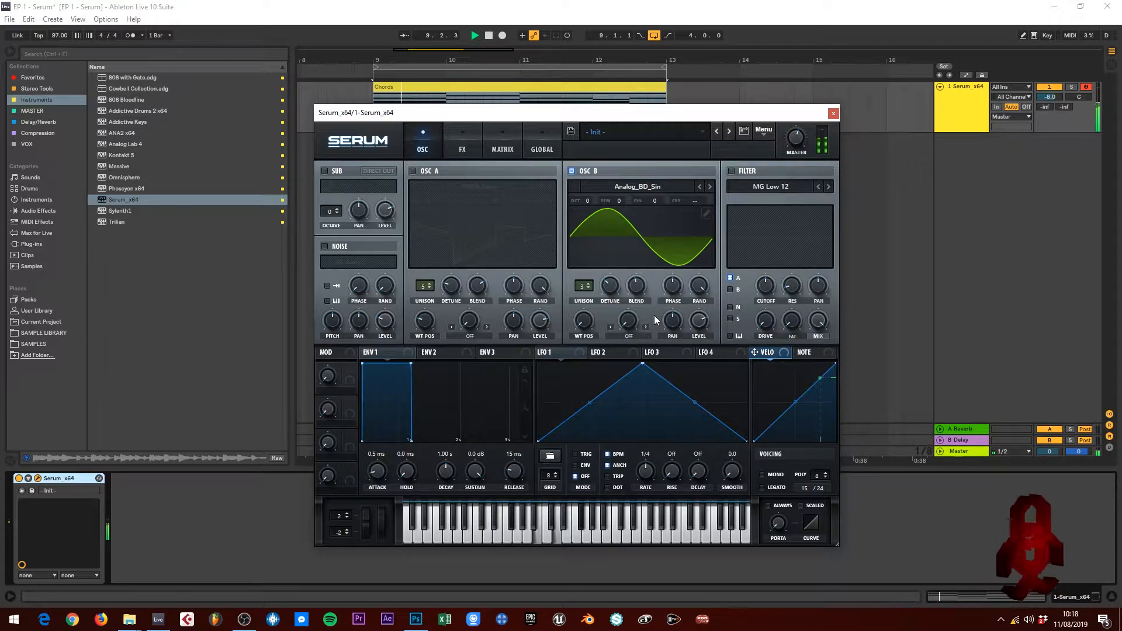
# - Raise oscillator B's wavetable position slightly from its start while the chords play, and stop playback
pyautogui.moveTo(640, 285)
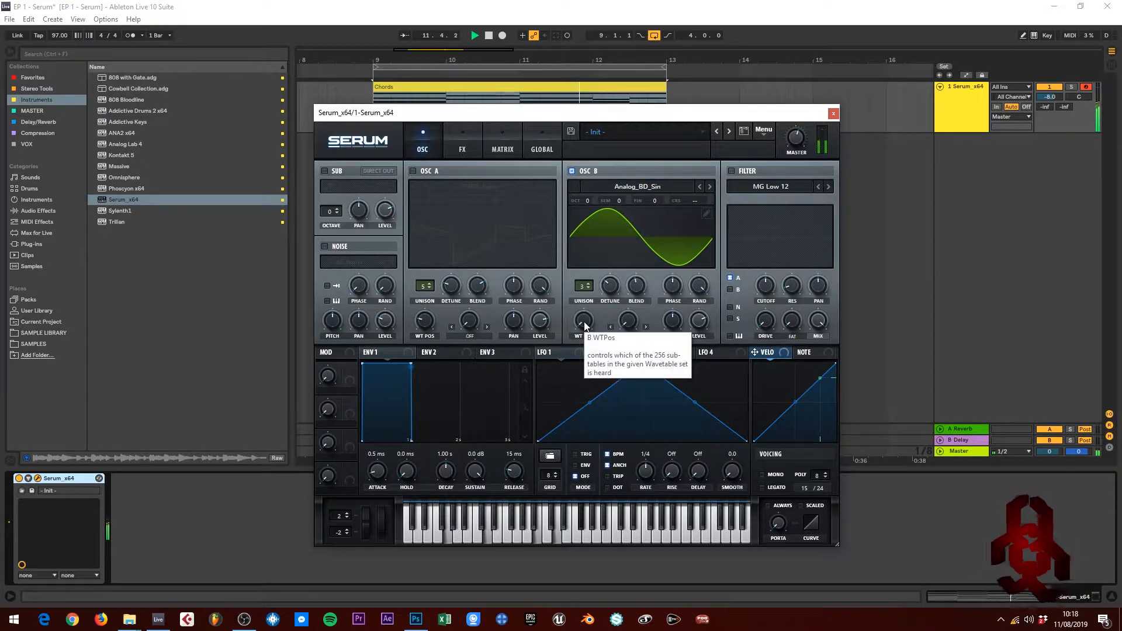
pyautogui.moveTo(583, 321); pyautogui.dragTo(608, 226)
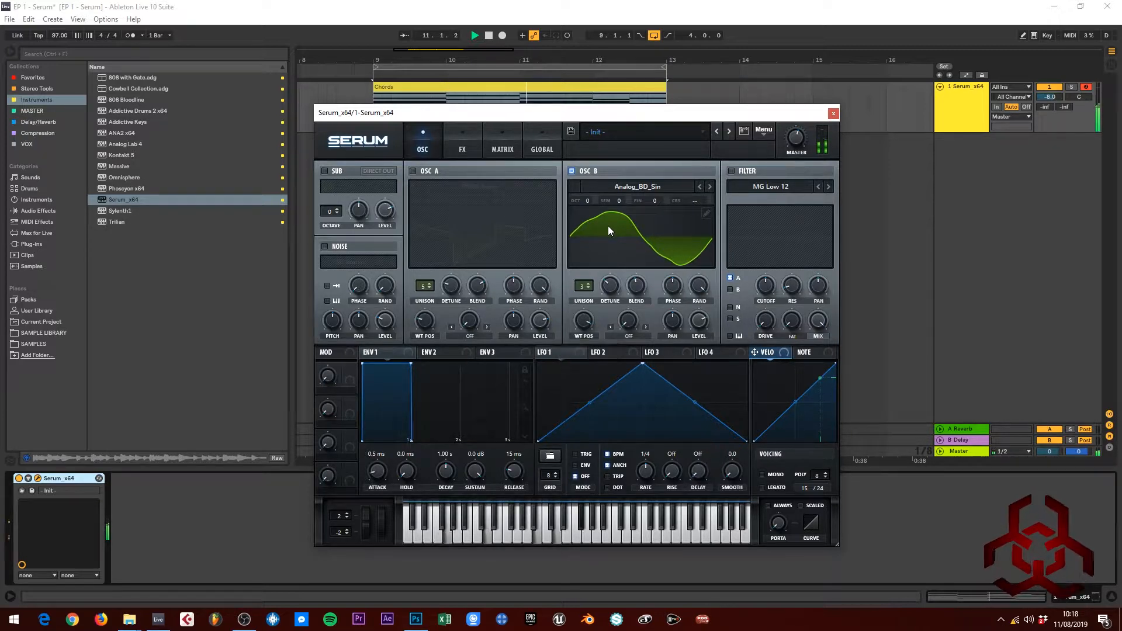
pyautogui.press('space')
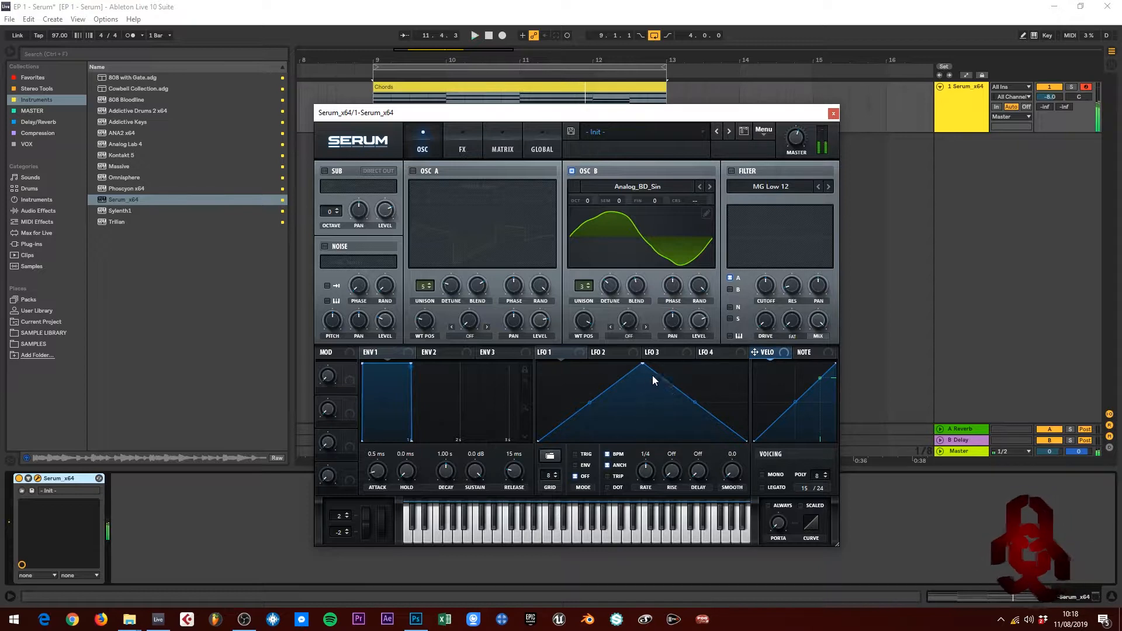
# - Try the Bend +/- warp mode on oscillator B, sweeping its amount in both directions while playing the chords
pyautogui.click(630, 333)
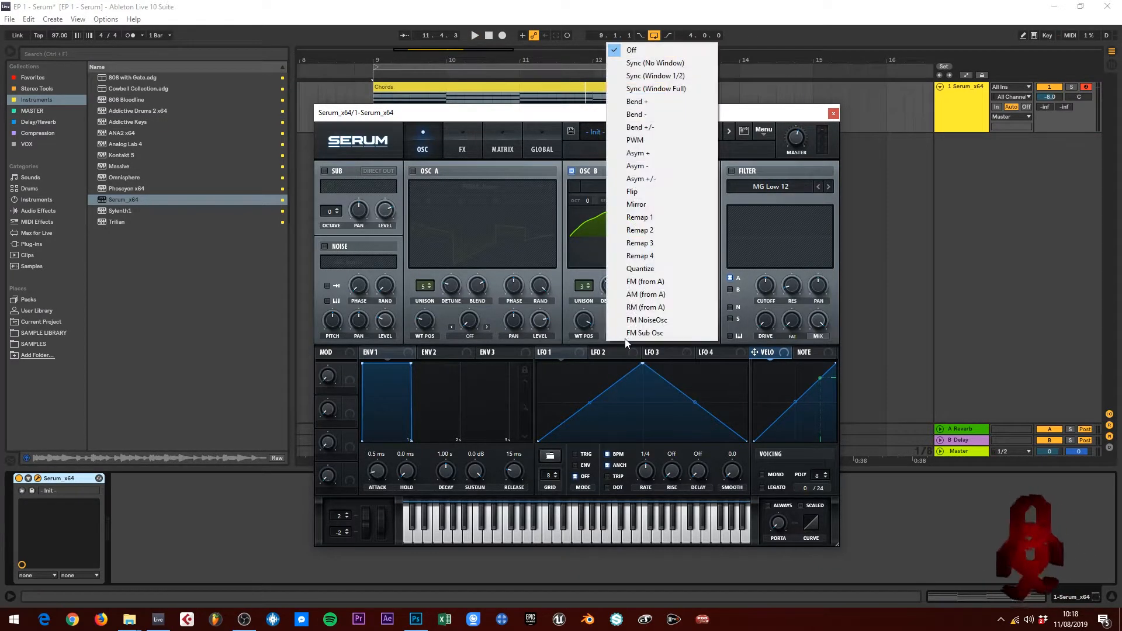
pyautogui.click(653, 128)
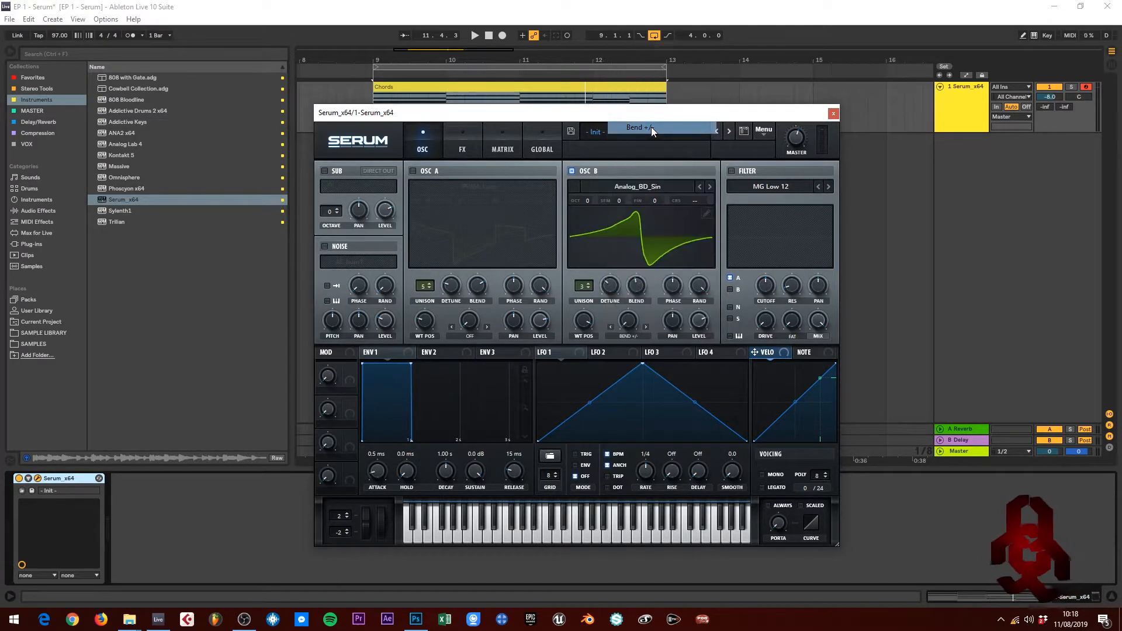
pyautogui.moveTo(629, 323); pyautogui.dragTo(645, 275)
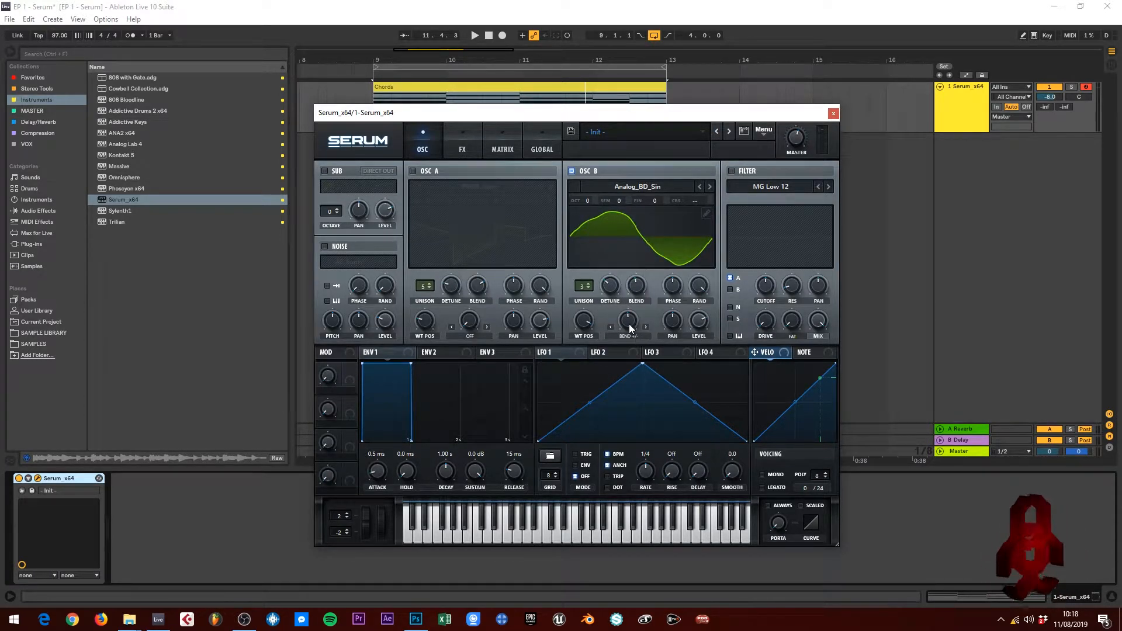
pyautogui.moveTo(629, 324)
pyautogui.scroll(-1, 630, 321)
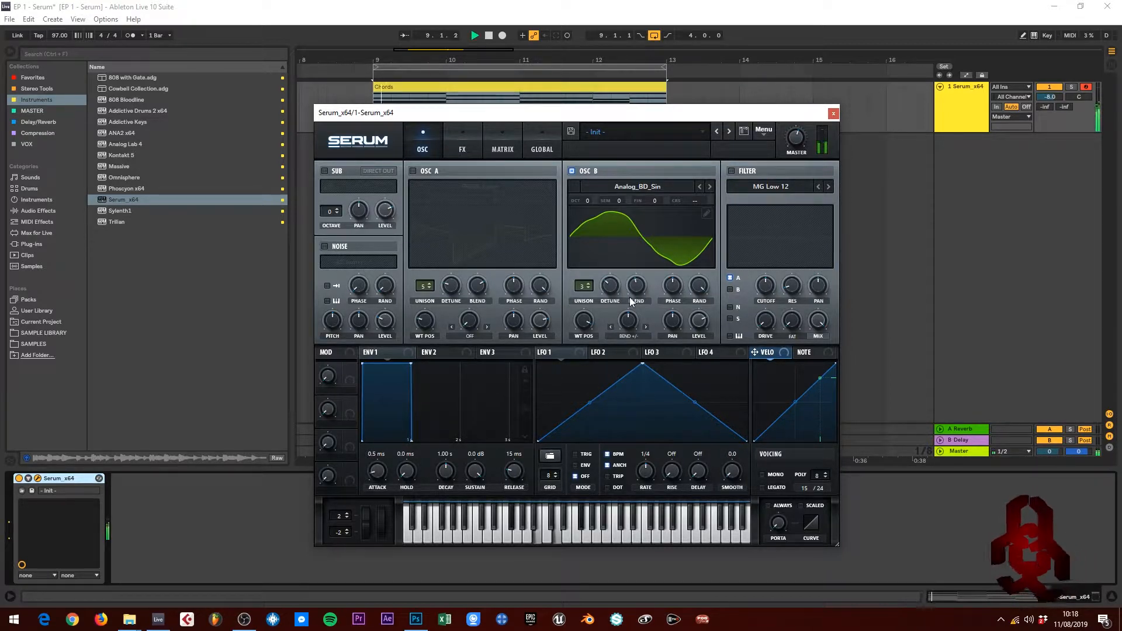
pyautogui.moveTo(628, 325); pyautogui.dragTo(634, 380)
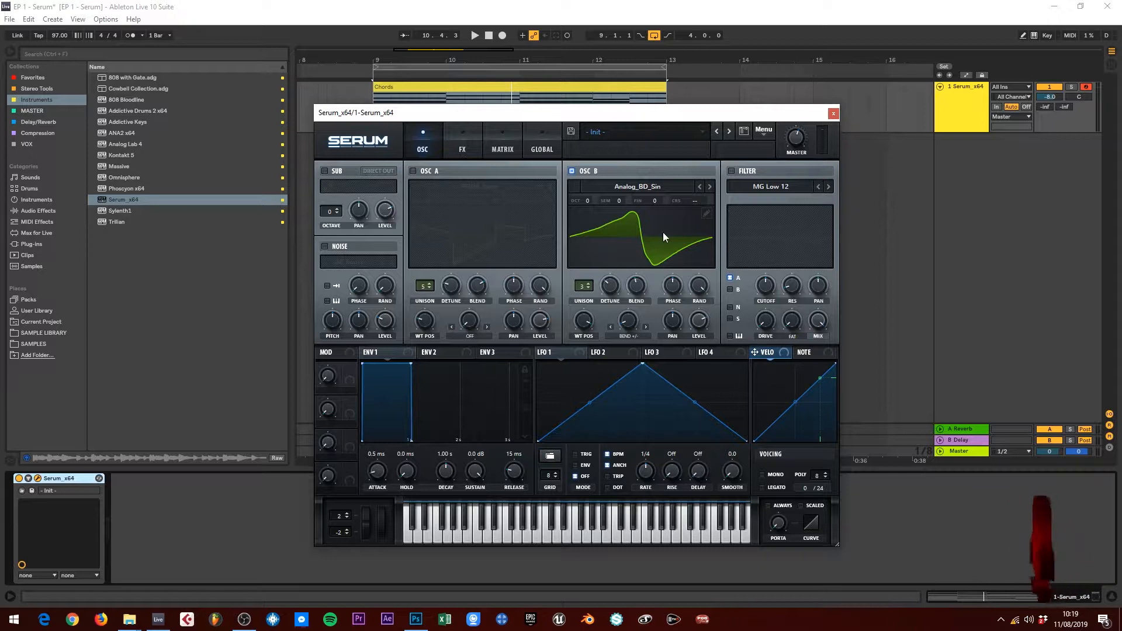
pyautogui.moveTo(630, 325); pyautogui.dragTo(644, 283)
pyautogui.press('space')
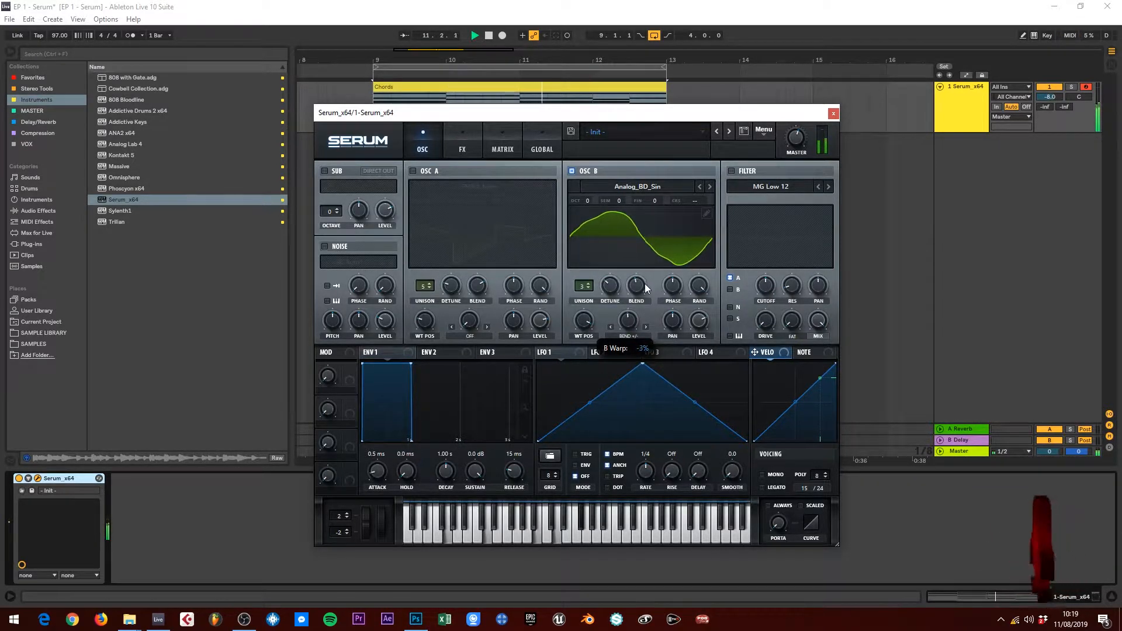
# - Switch oscillator B's warp mode to Bend +, audition different amounts with the chords, and return the warp amount to its minimum
pyautogui.click(626, 336)
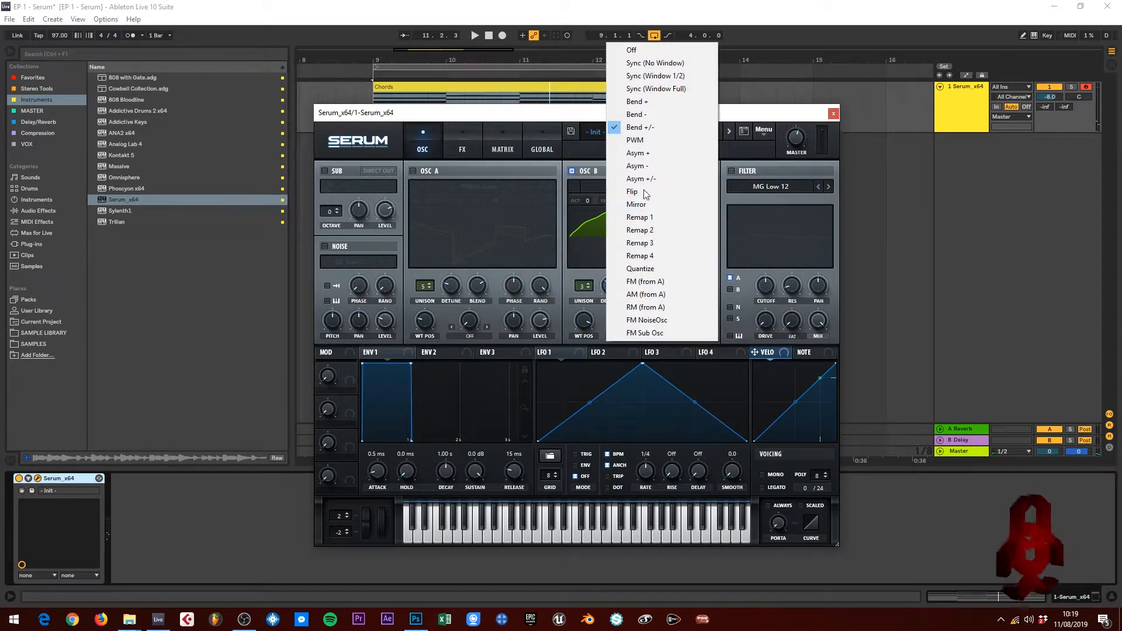
pyautogui.click(645, 103)
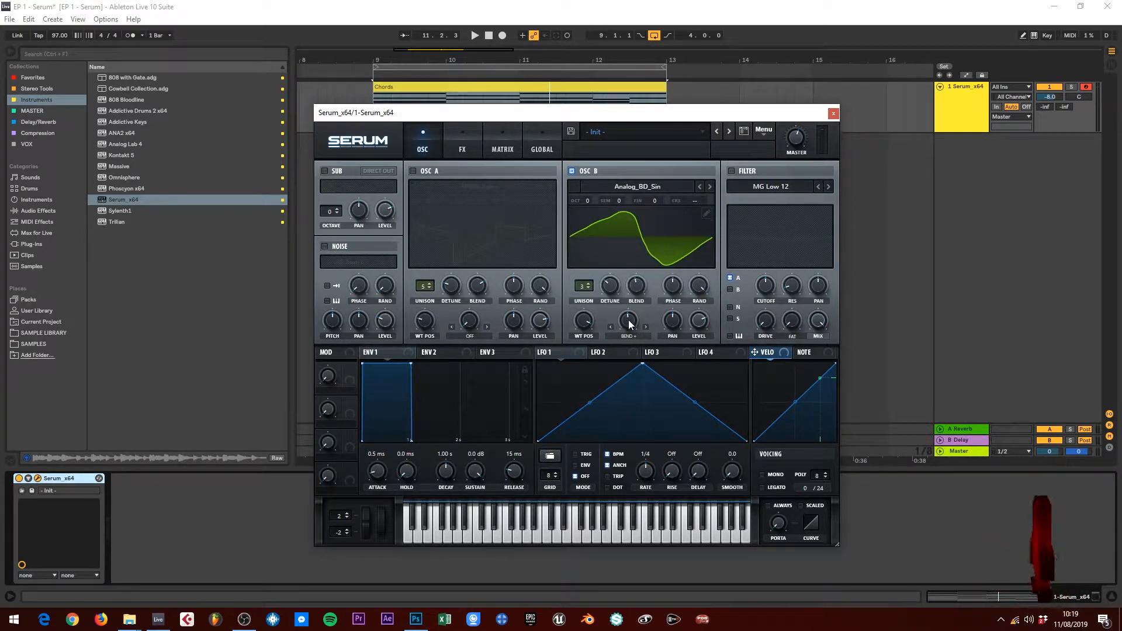
pyautogui.press('space')
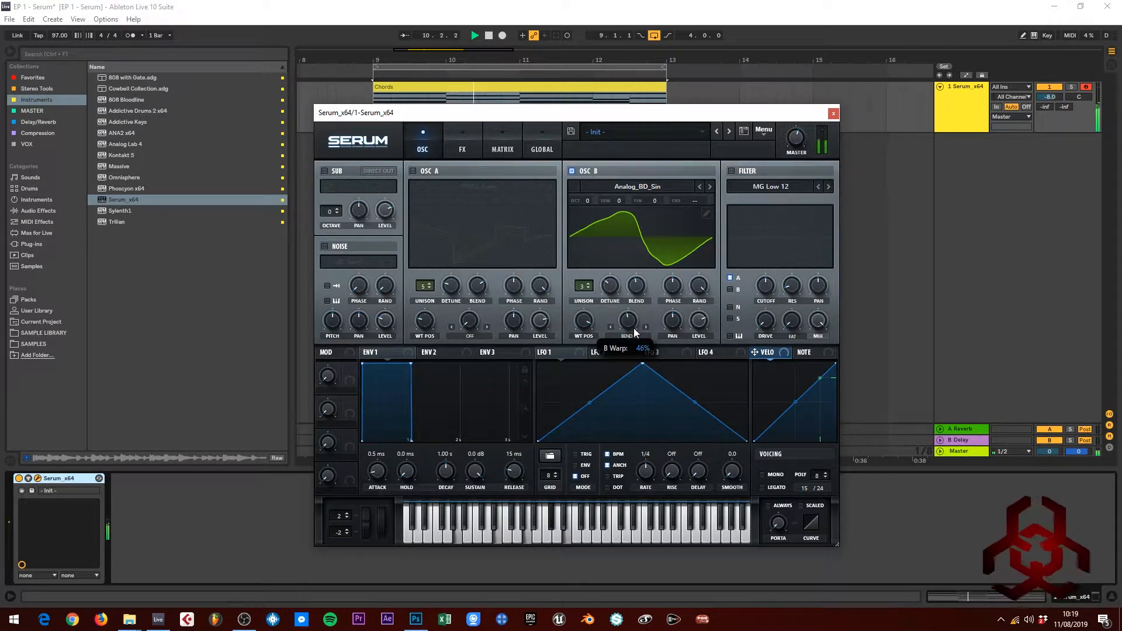
pyautogui.moveTo(636, 332); pyautogui.dragTo(637, 337)
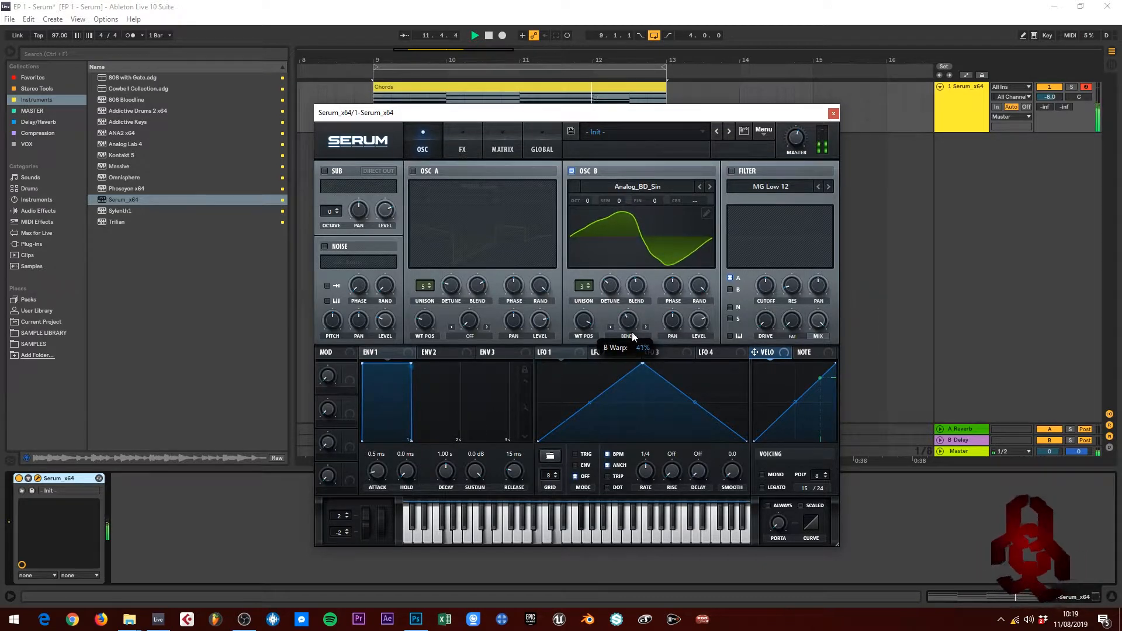
pyautogui.moveTo(632, 328); pyautogui.dragTo(632, 325)
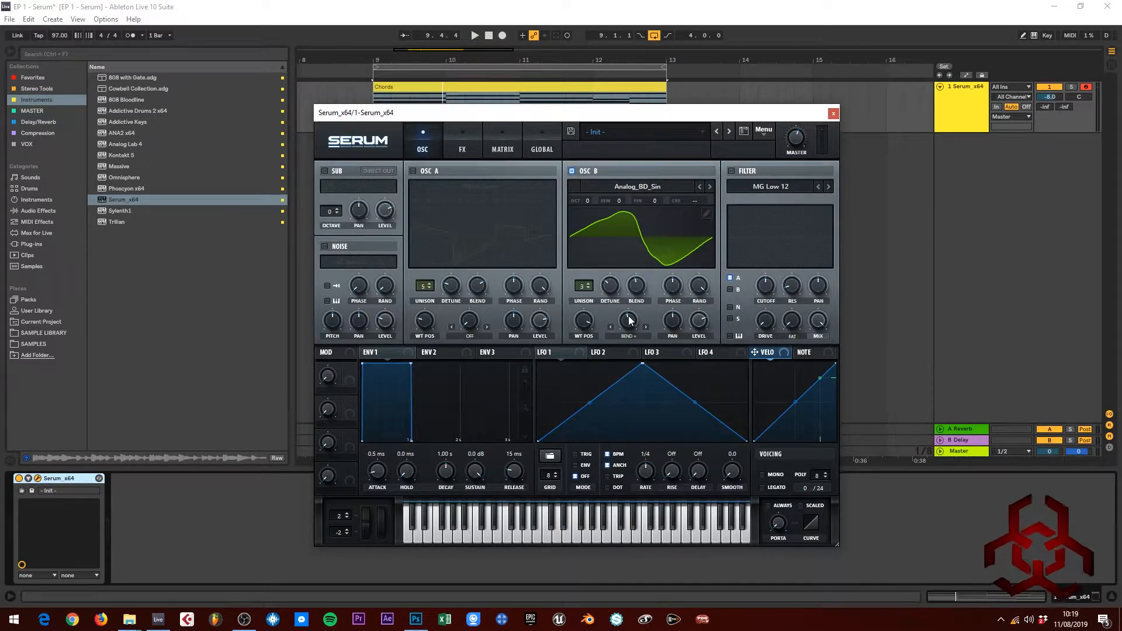
pyautogui.moveTo(627, 323); pyautogui.dragTo(624, 411)
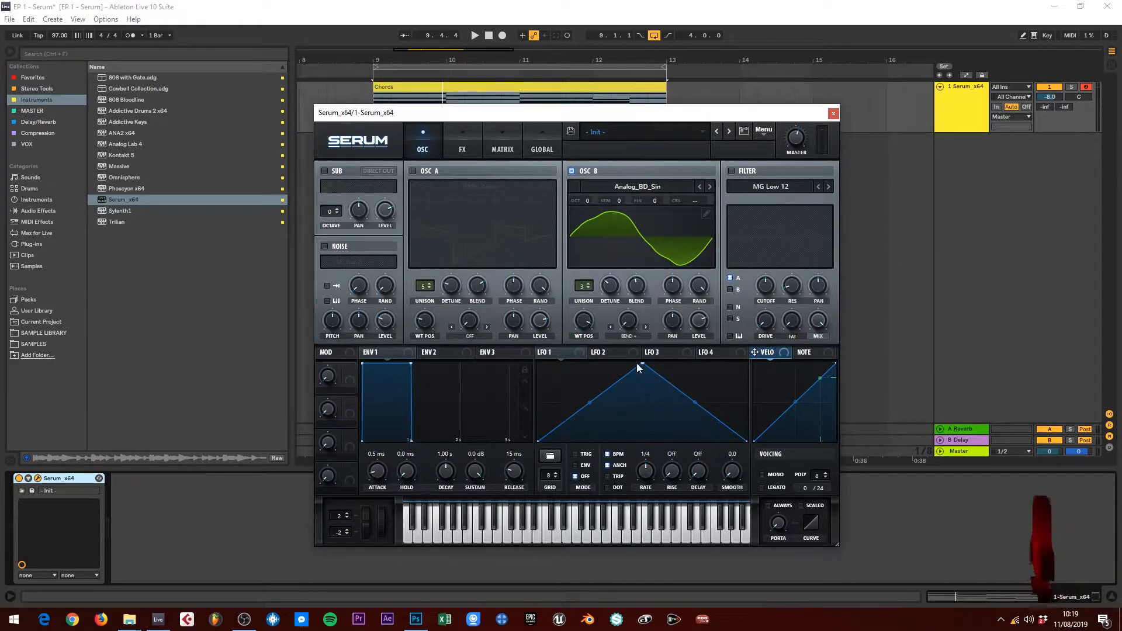
# - Reshape LFO 1 from a triangle into a straight rising ramp and set its mode to TRIG
pyautogui.click(553, 353)
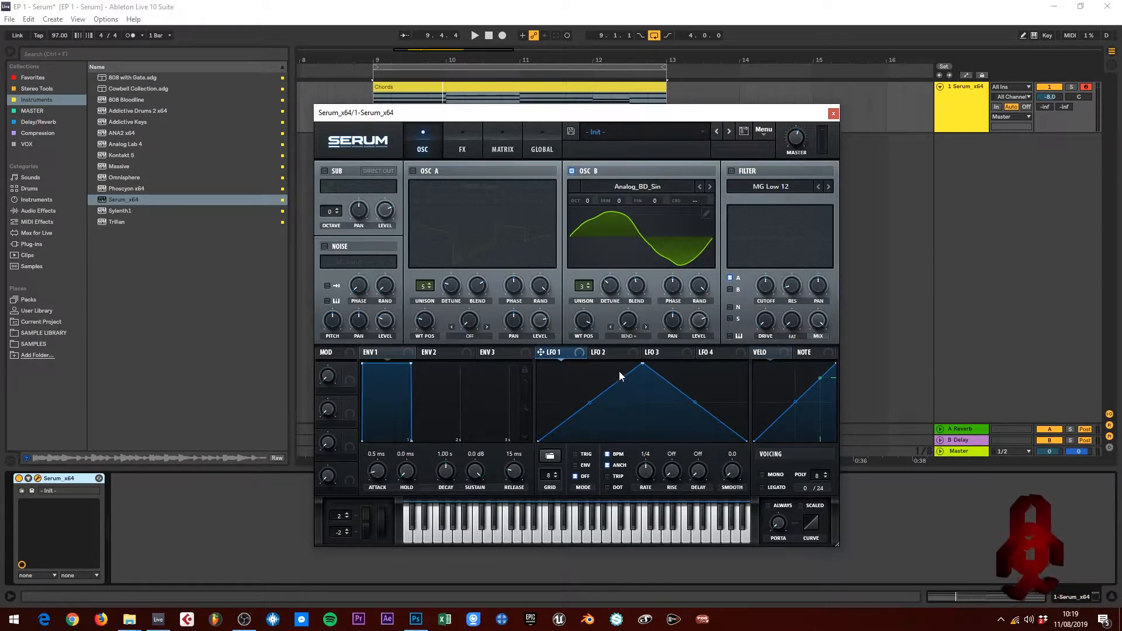
pyautogui.moveTo(641, 363); pyautogui.dragTo(746, 363)
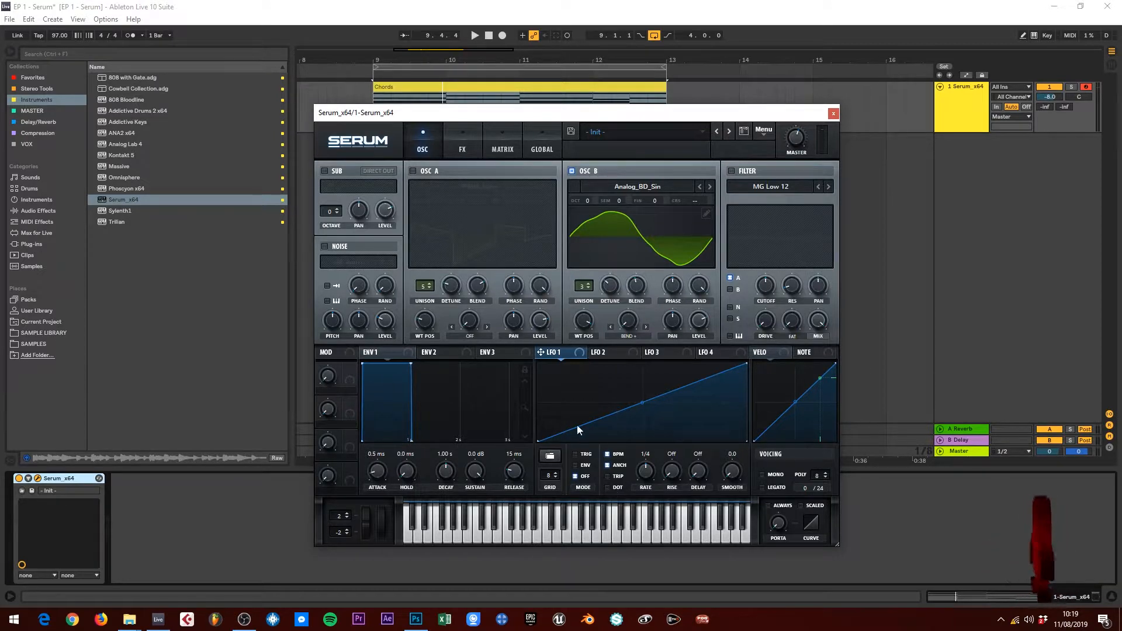
pyautogui.click(576, 455)
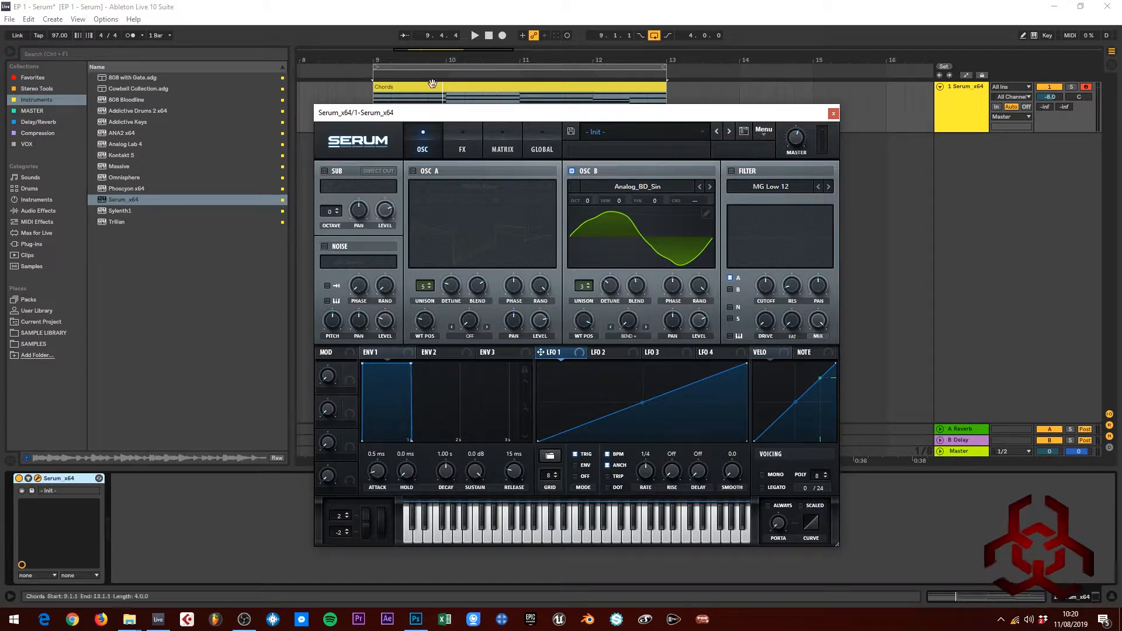
# - Examine the chord changes in the Chords clip that retrigger the LFO, moving the Serum window out of the way and back
pyautogui.moveTo(397, 112); pyautogui.dragTo(384, 167)
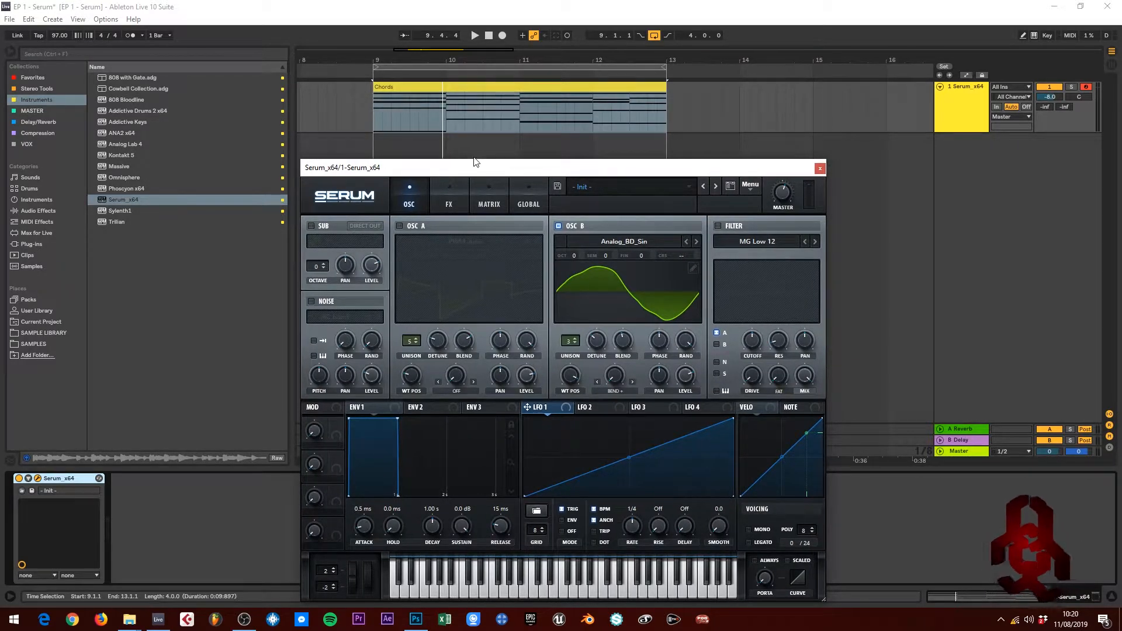
pyautogui.moveTo(480, 168); pyautogui.dragTo(515, 122)
pyautogui.click(597, 485)
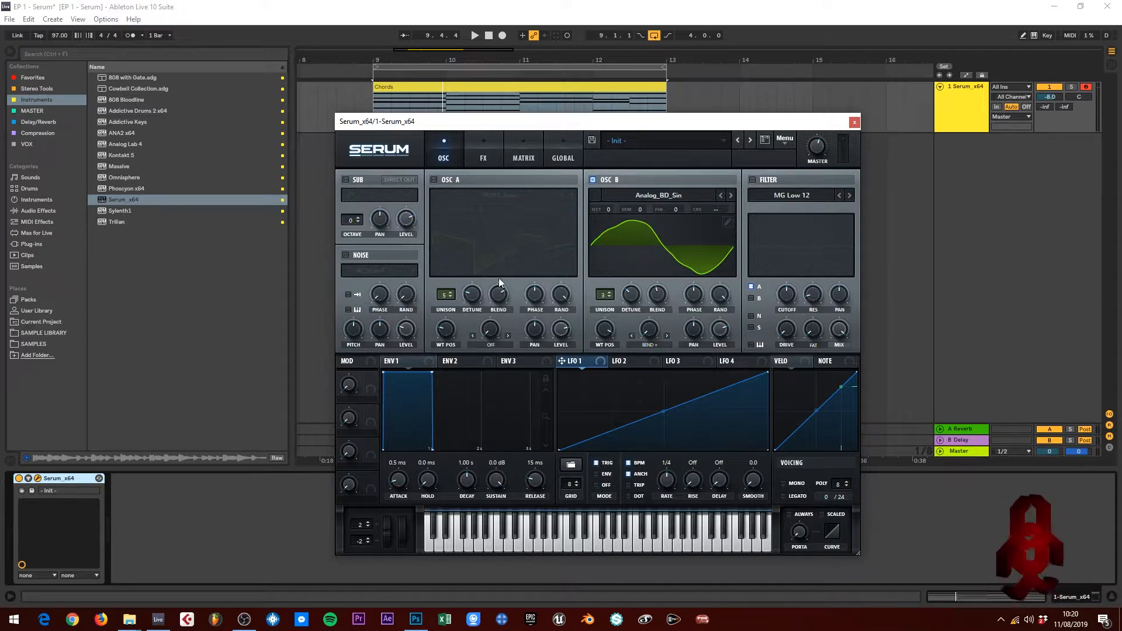
pyautogui.moveTo(494, 124); pyautogui.dragTo(459, 173)
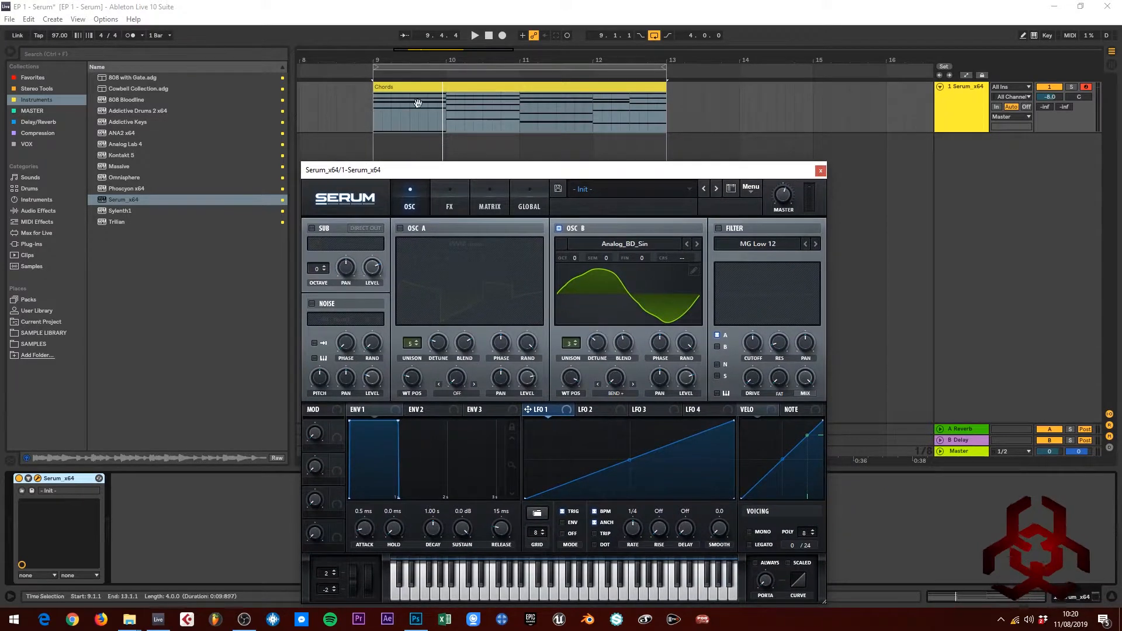
pyautogui.click(426, 110)
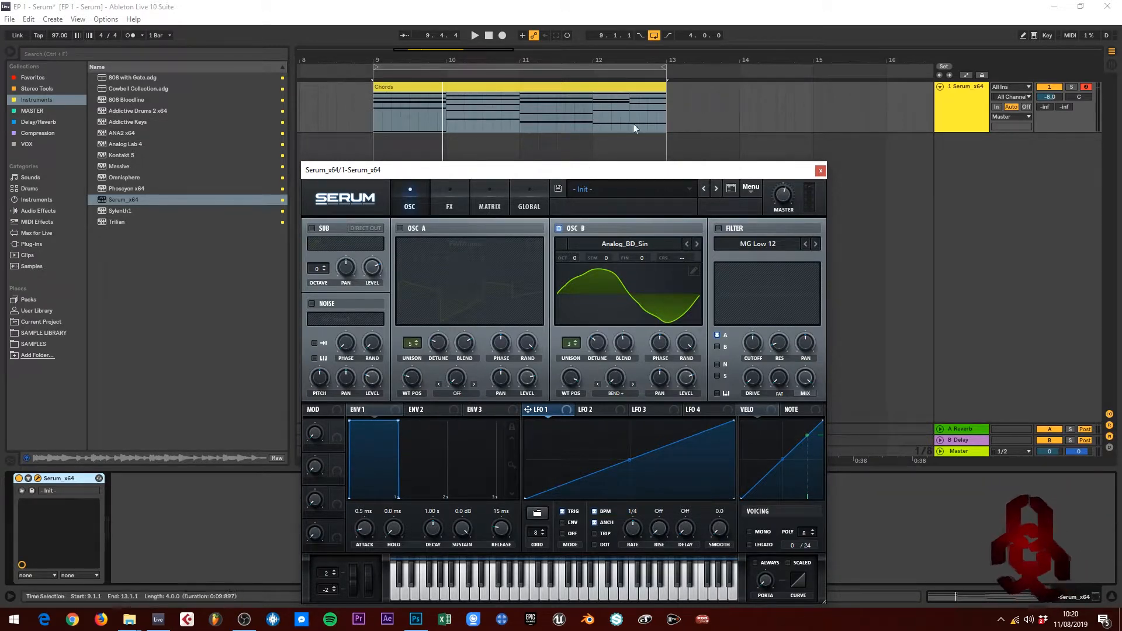
pyautogui.moveTo(604, 173); pyautogui.dragTo(623, 139)
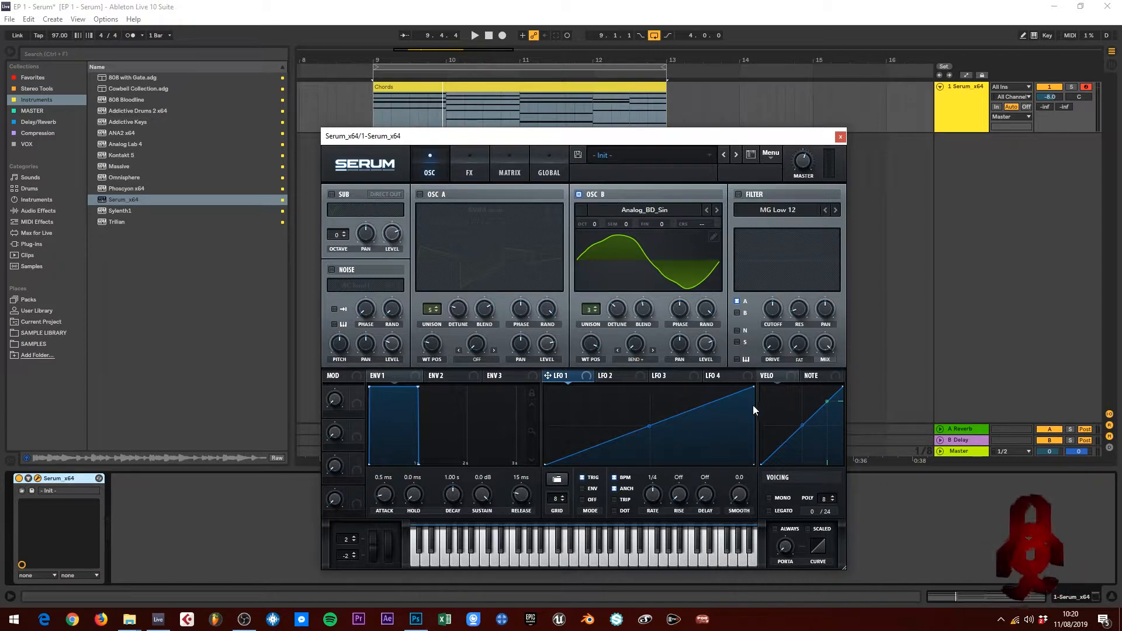
# - Set LFO 1's rate to bar and assign it to oscillator B's warp with a modulation amount of about 46
pyautogui.moveTo(657, 493); pyautogui.dragTo(651, 509)
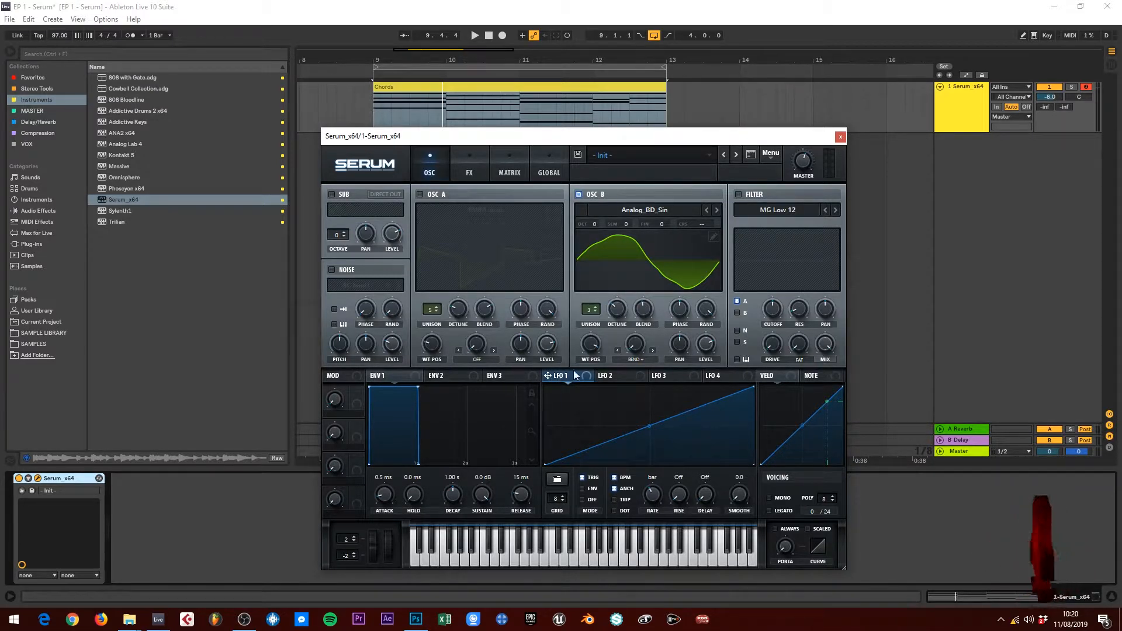
pyautogui.moveTo(630, 363); pyautogui.dragTo(637, 351)
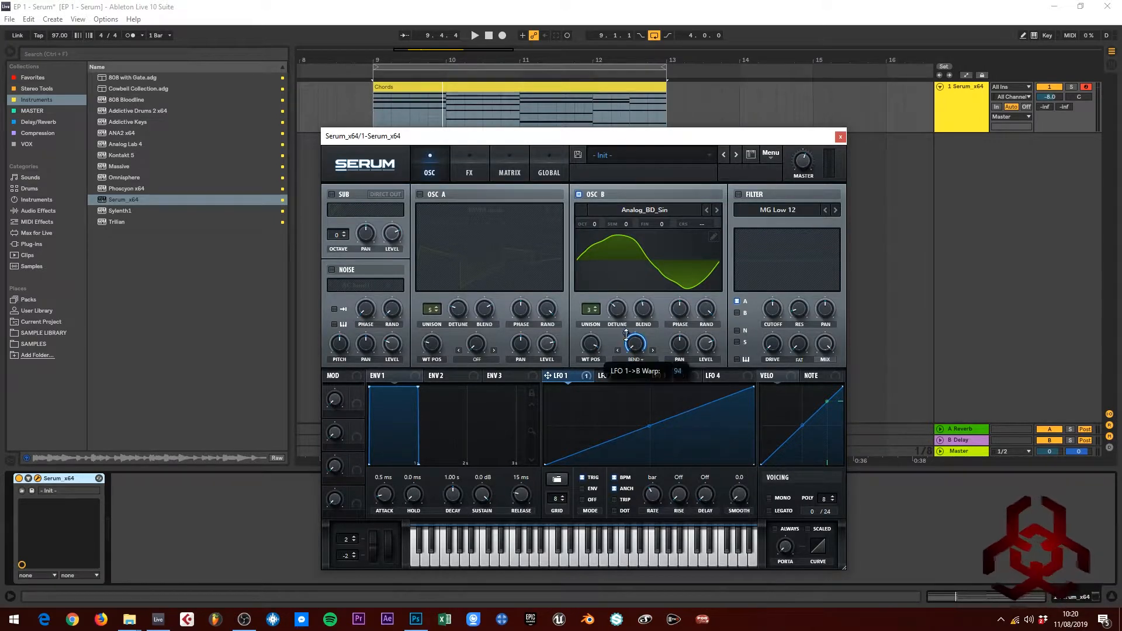
pyautogui.moveTo(625, 332)
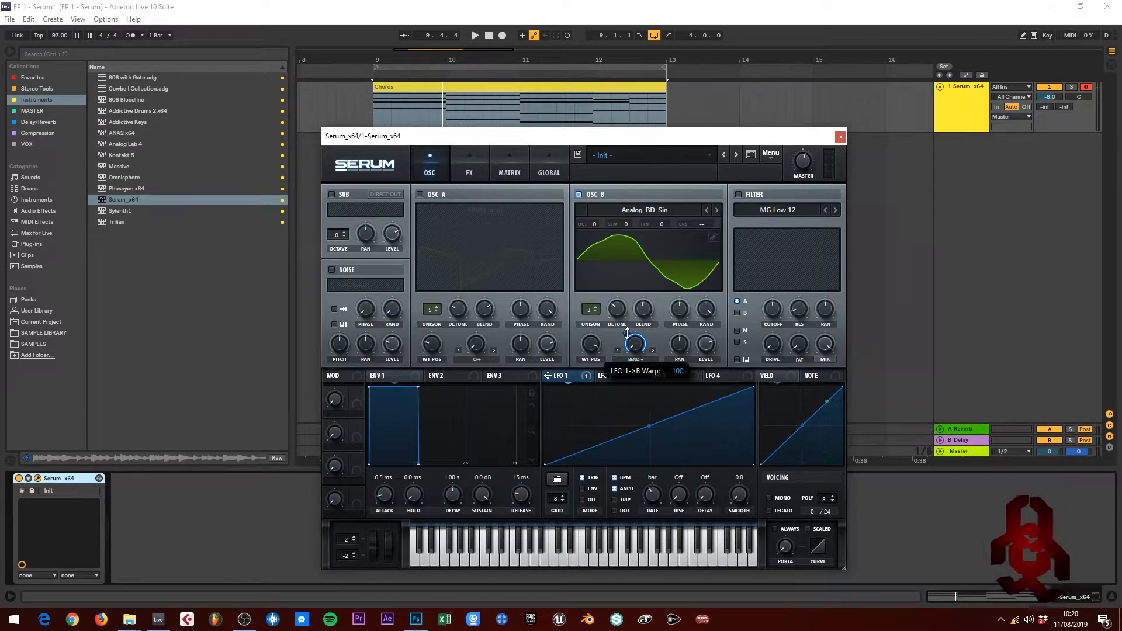
pyautogui.moveTo(626, 332); pyautogui.dragTo(625, 369)
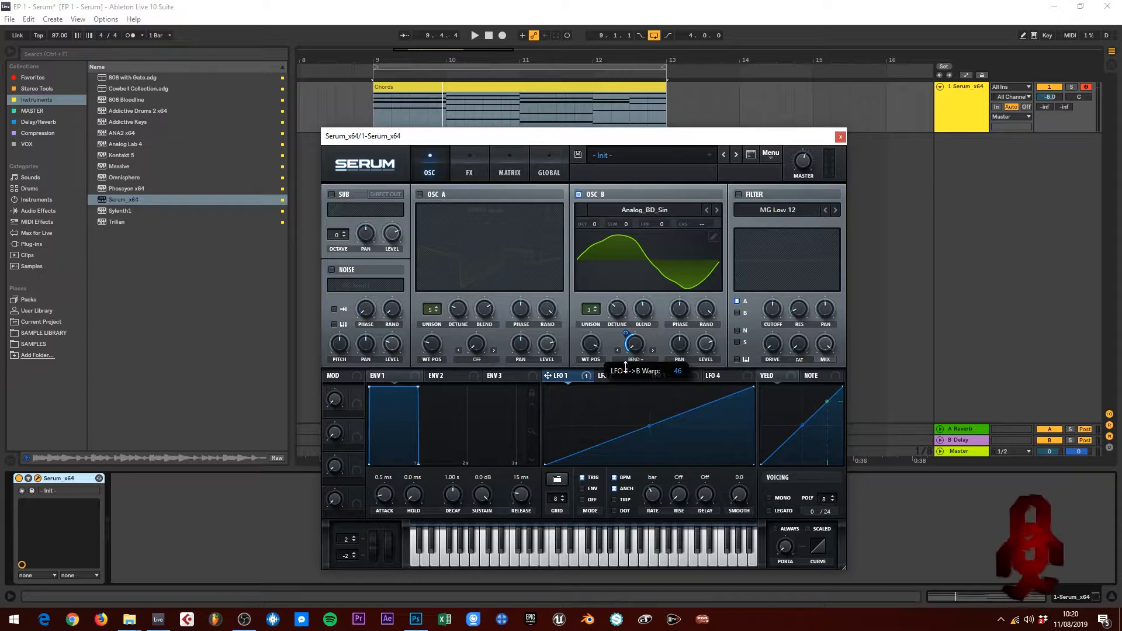
pyautogui.moveTo(625, 367); pyautogui.dragTo(626, 367)
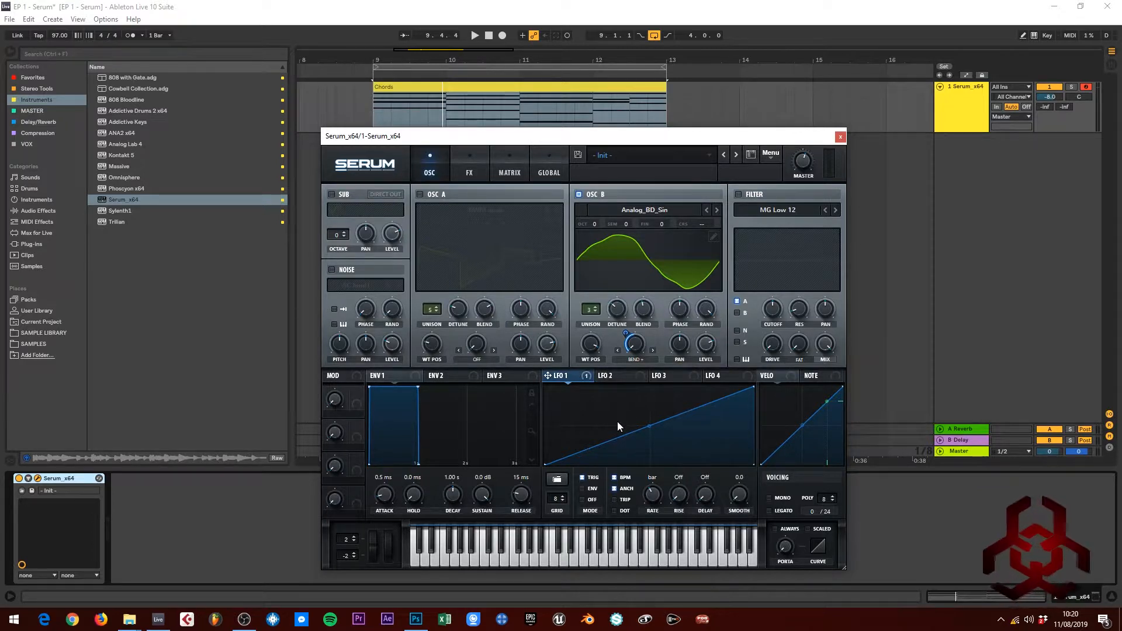
# - Play back the chords with the modulated warp and fine-tune oscillator B's level
pyautogui.press('space')
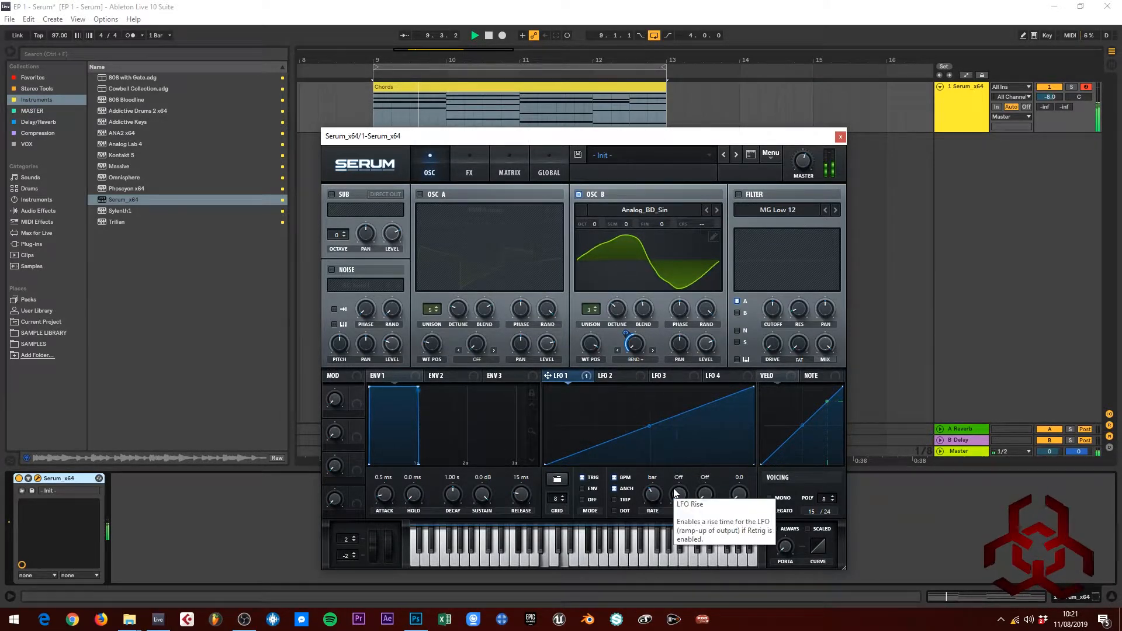
pyautogui.press('space')
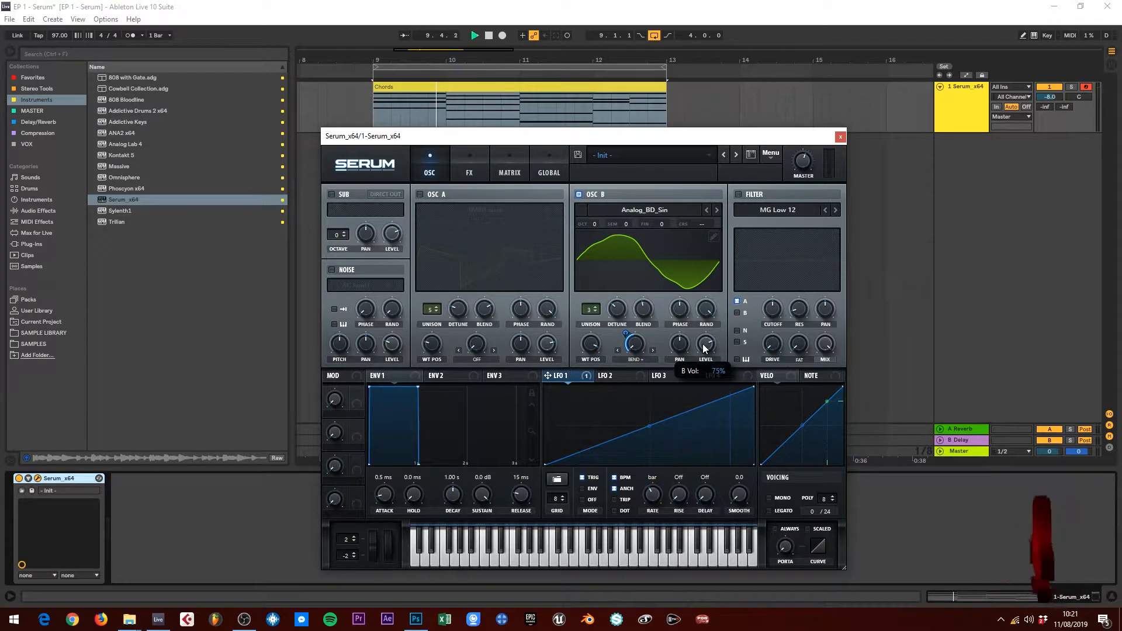
pyautogui.press('space')
pyautogui.moveTo(704, 349); pyautogui.dragTo(706, 343)
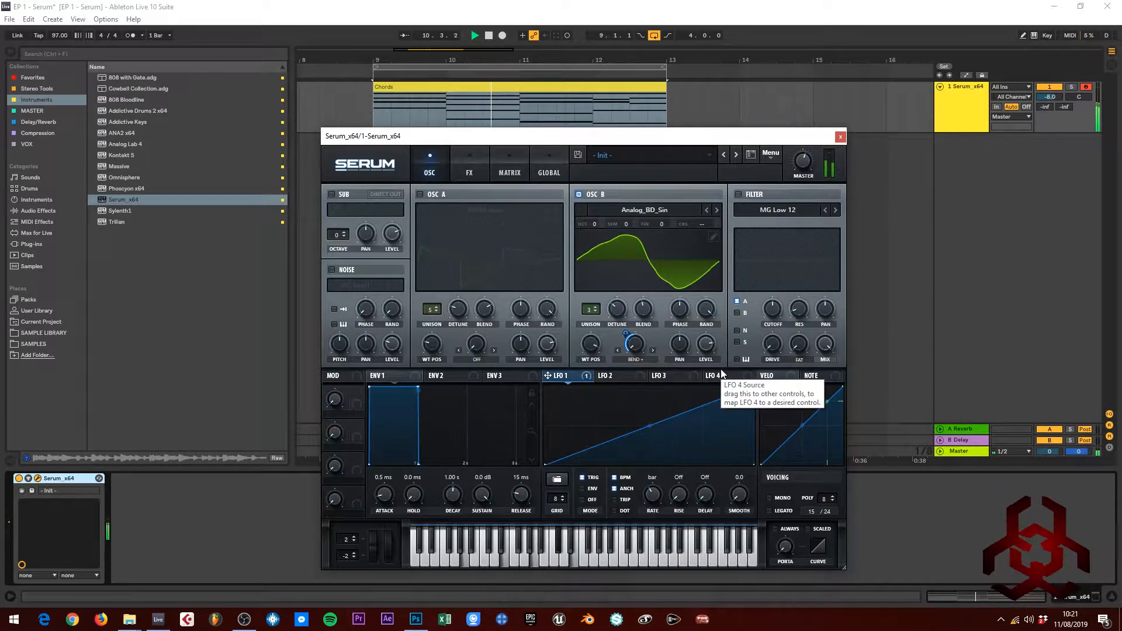
pyautogui.press('space')
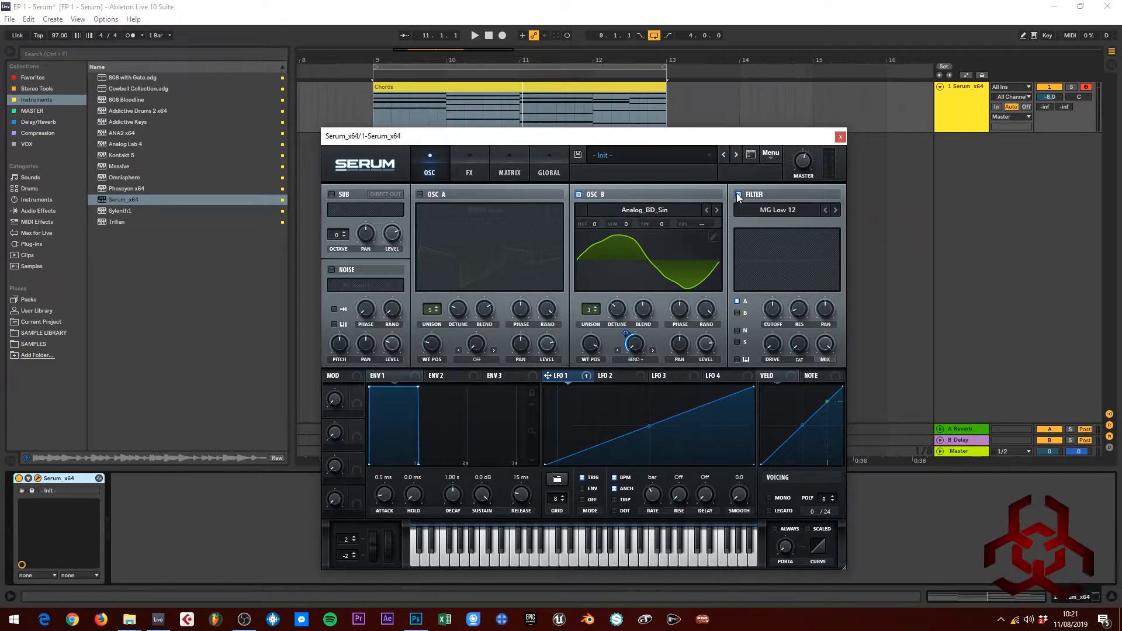
# - Enable the filter and look through its Normal filter types, keeping MG Low 12
pyautogui.click(794, 209)
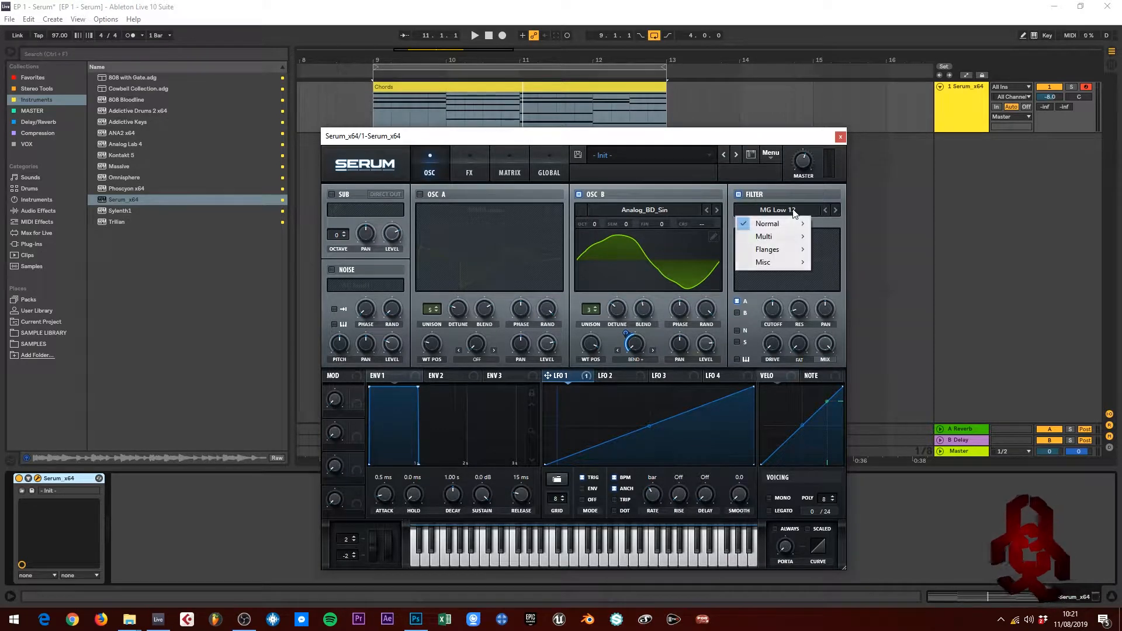
pyautogui.moveTo(787, 256)
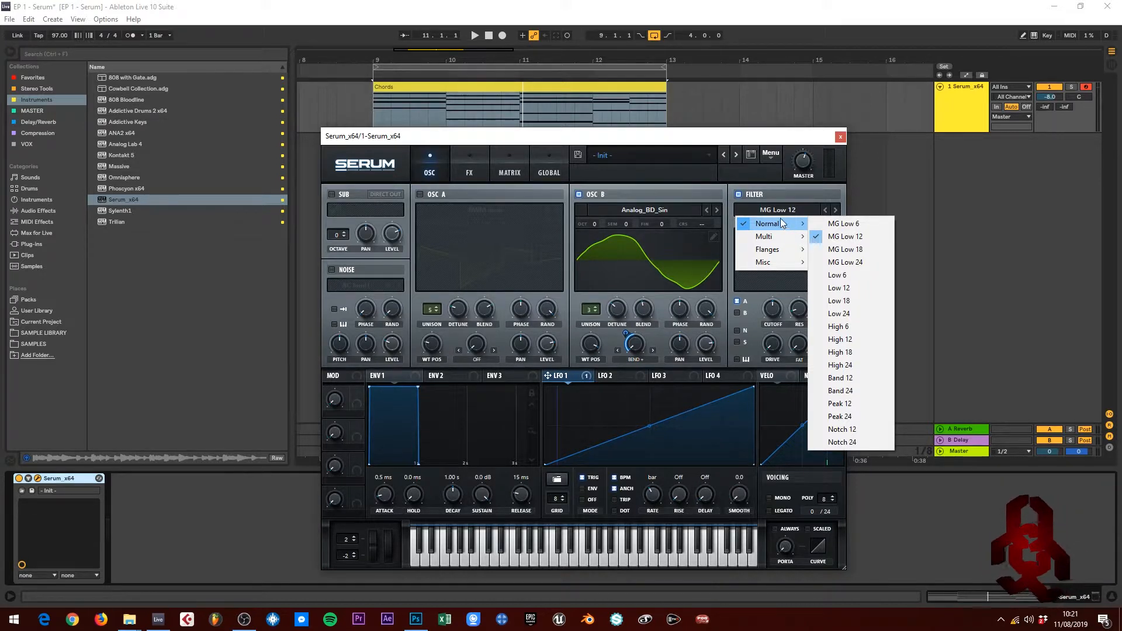
pyautogui.click(794, 198)
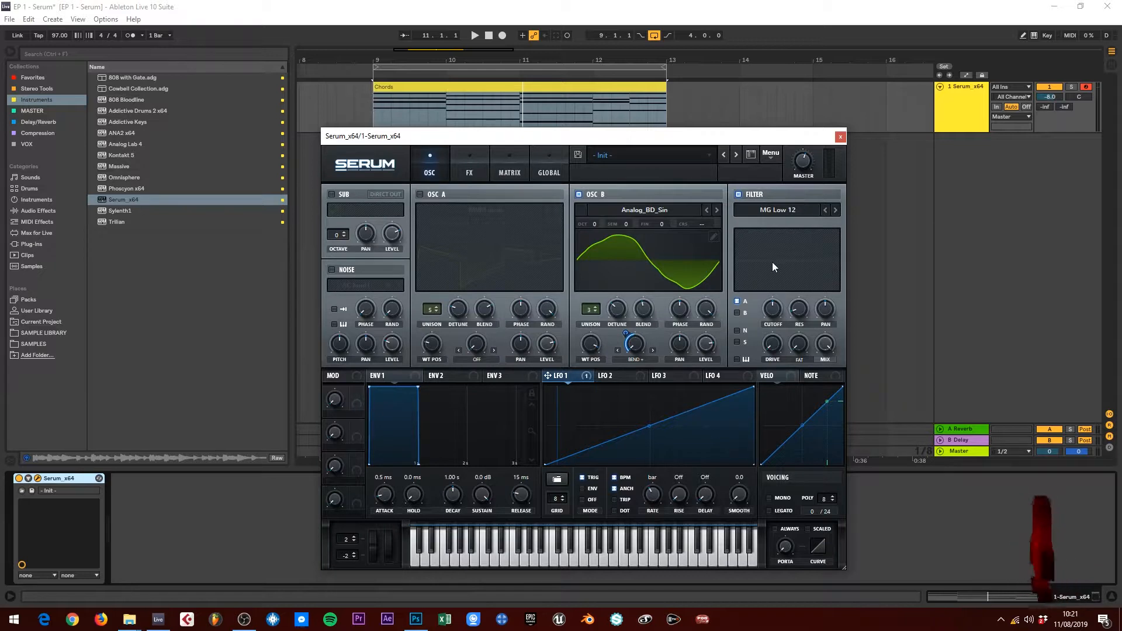
# - Route oscillator B through the filter and raise the cutoff until the filter is nearly fully open, auditioning the chords
pyautogui.click(737, 313)
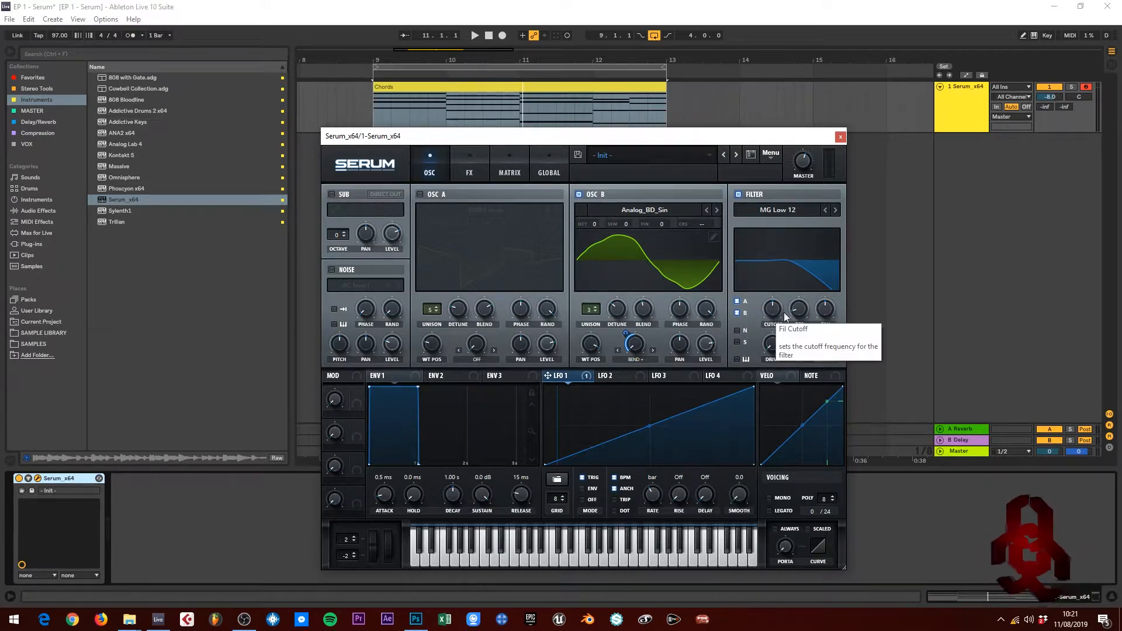
pyautogui.moveTo(779, 307); pyautogui.dragTo(803, 288)
pyautogui.press('space')
pyautogui.press('space')
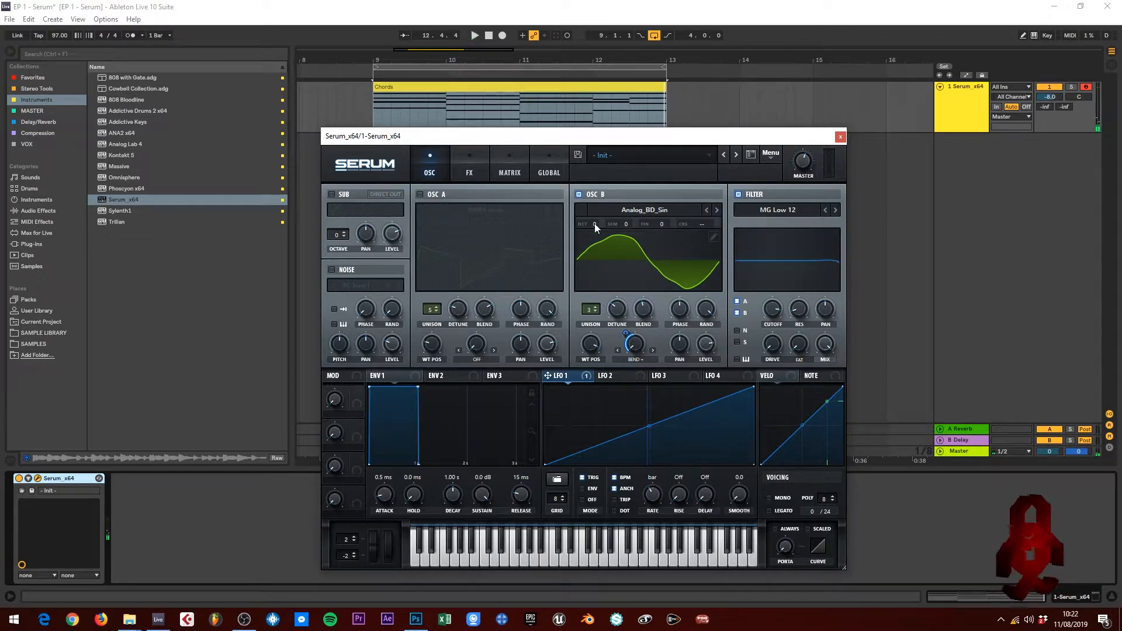
# - Turn oscillator A back on and fine-tune the filter cutoff while the chords play
pyautogui.click(420, 193)
pyautogui.press('space')
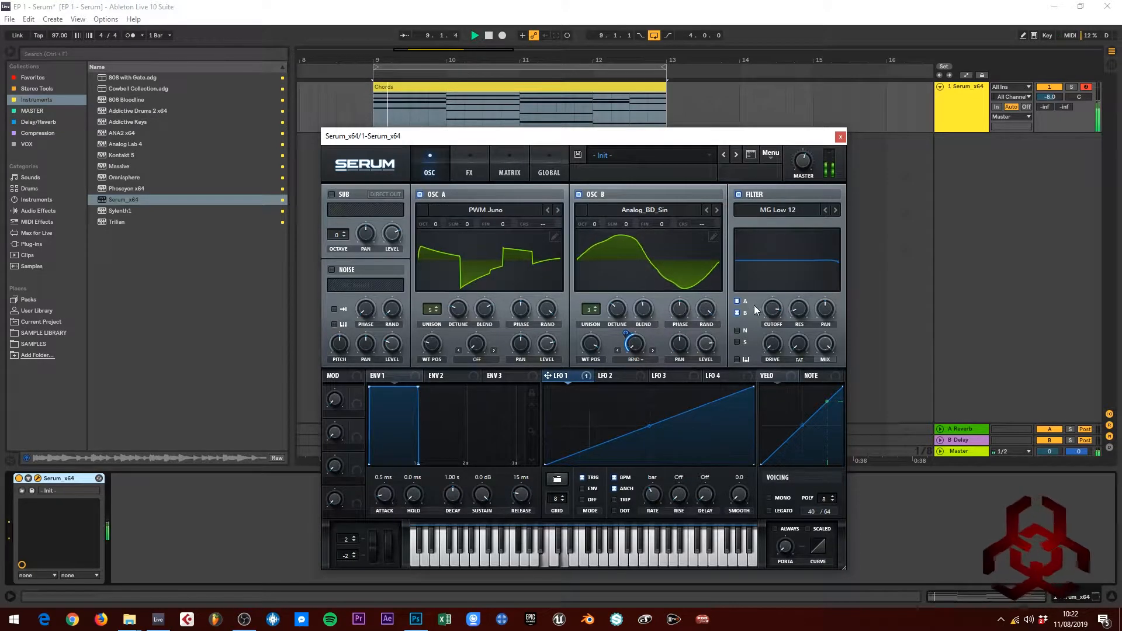
pyautogui.moveTo(779, 309)
pyautogui.mouseDown()
pyautogui.moveTo(778, 325)
pyautogui.moveTo(781, 316)
pyautogui.mouseUp()
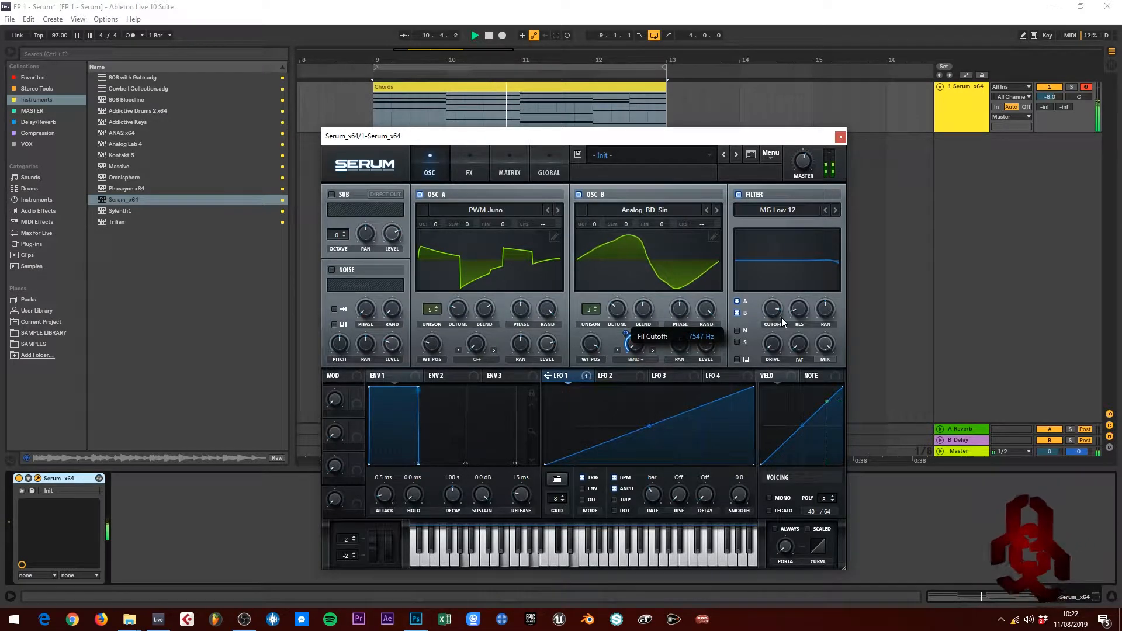
pyautogui.moveTo(781, 318); pyautogui.dragTo(801, 310)
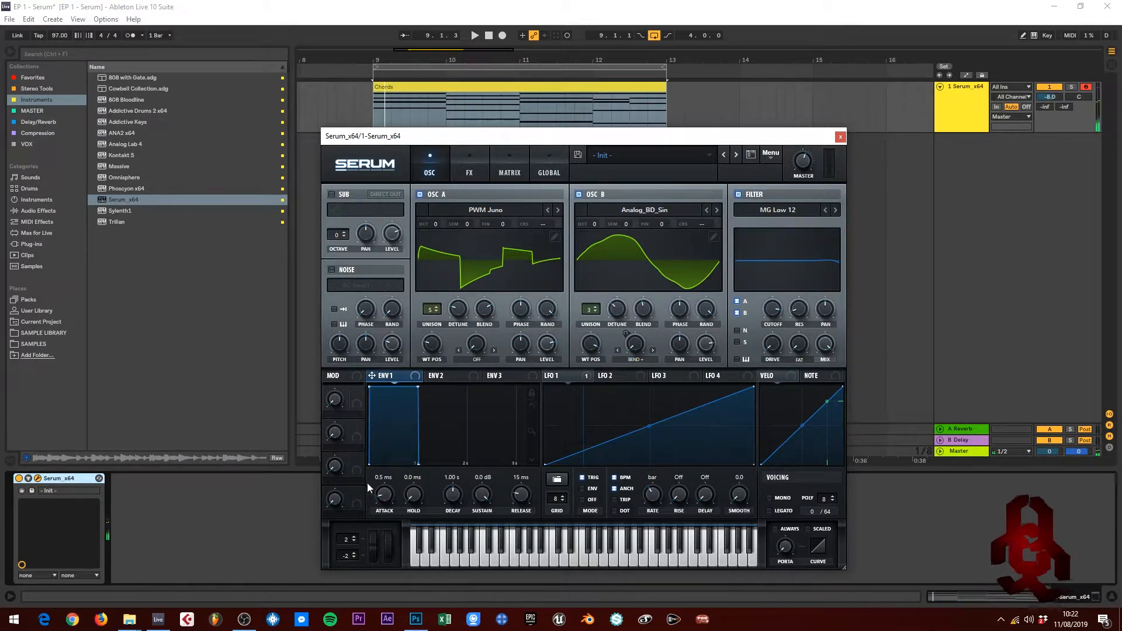
# - Set Envelope 1's attack to 1.86 s, auditioning longer and shorter attack times against the chords
pyautogui.moveTo(384, 495); pyautogui.dragTo(397, 446)
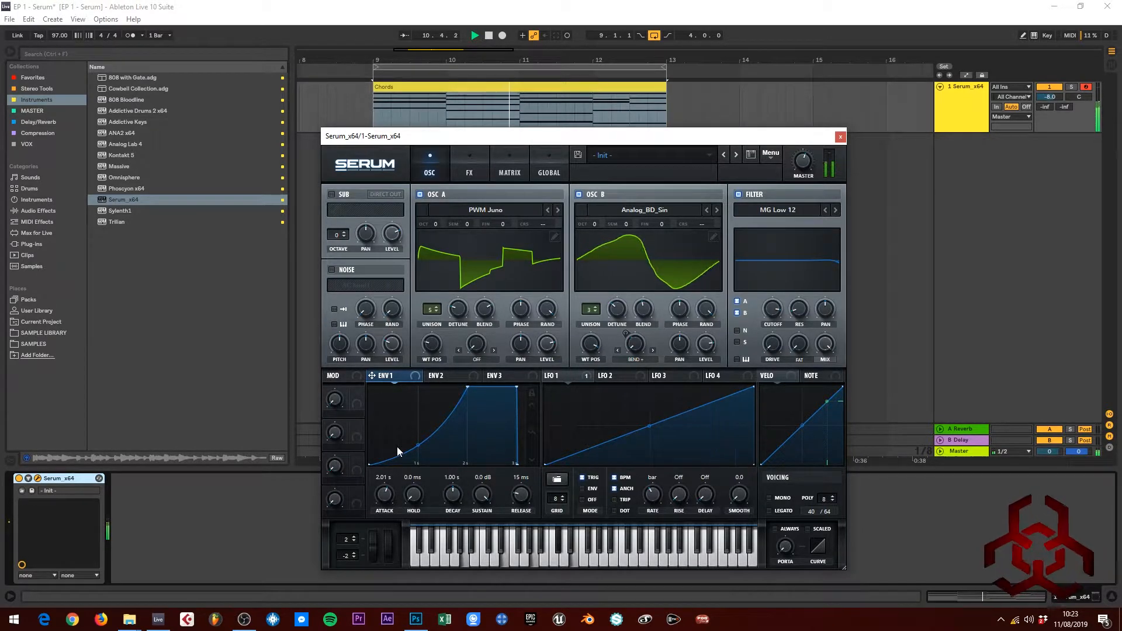
pyautogui.press('space')
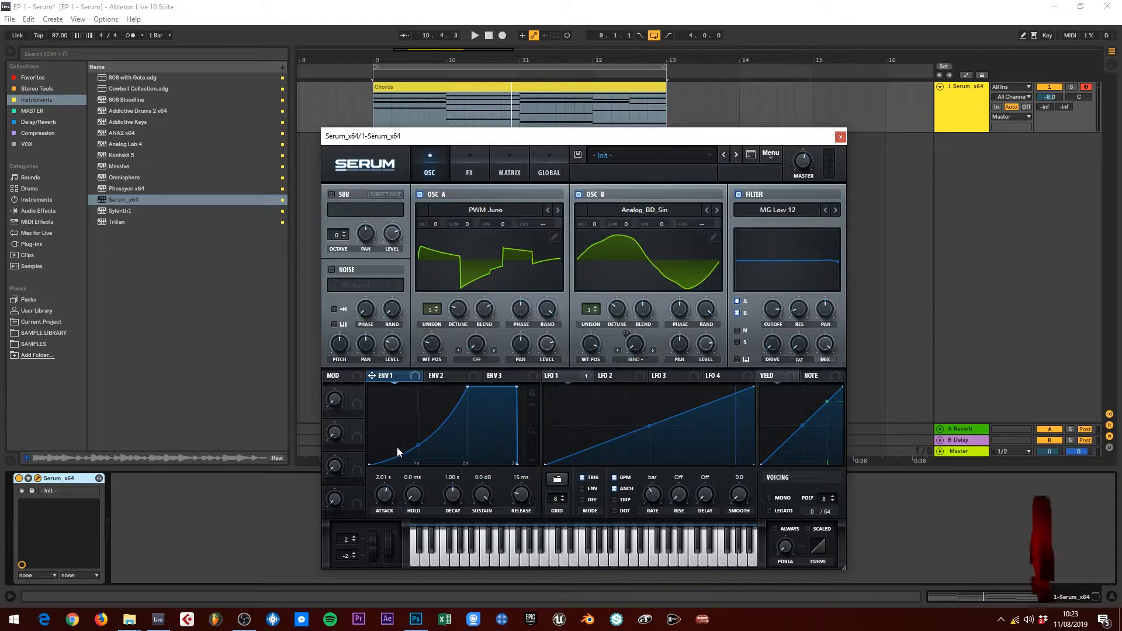
pyautogui.scroll(-2, 398, 447)
pyautogui.scroll(-4, 399, 450)
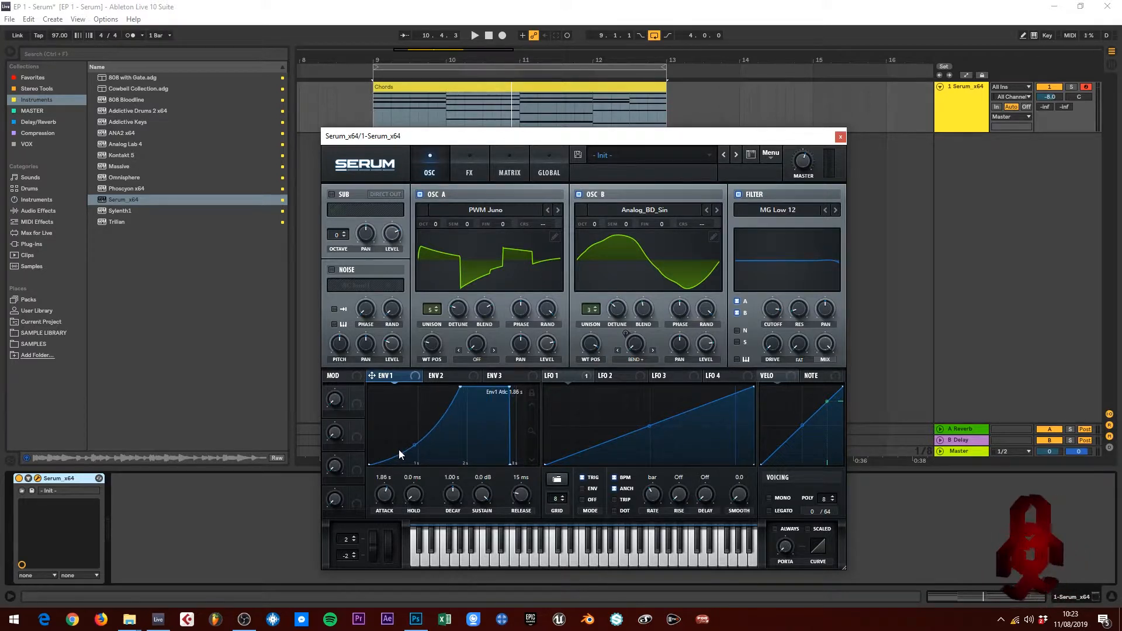
pyautogui.scroll(4, 388, 487)
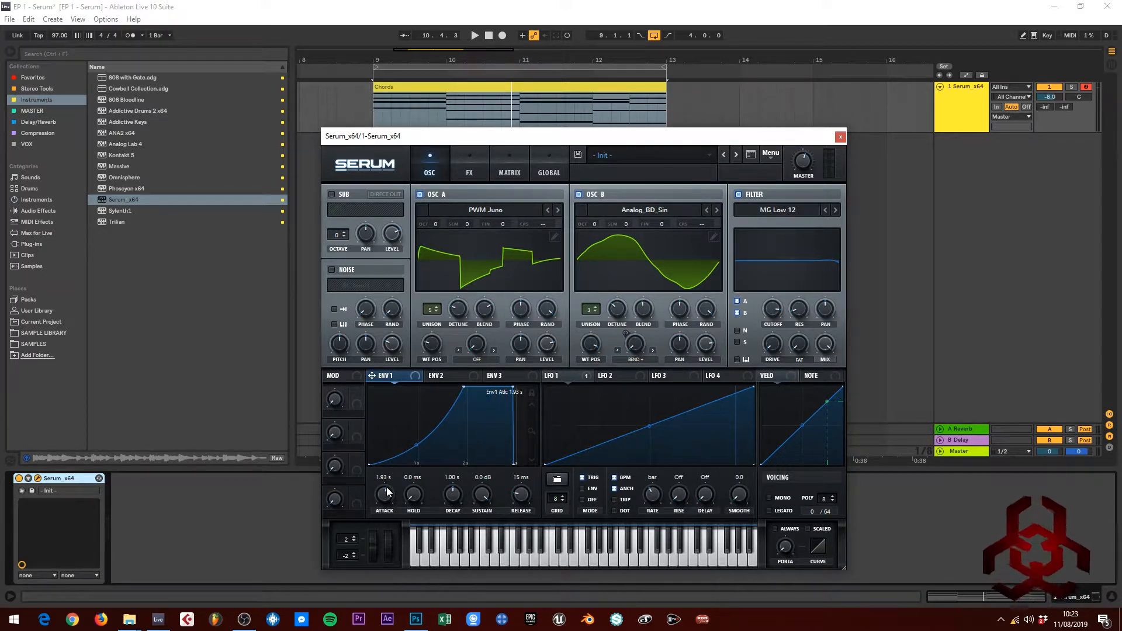
pyautogui.scroll(-2, 387, 492)
pyautogui.press('space')
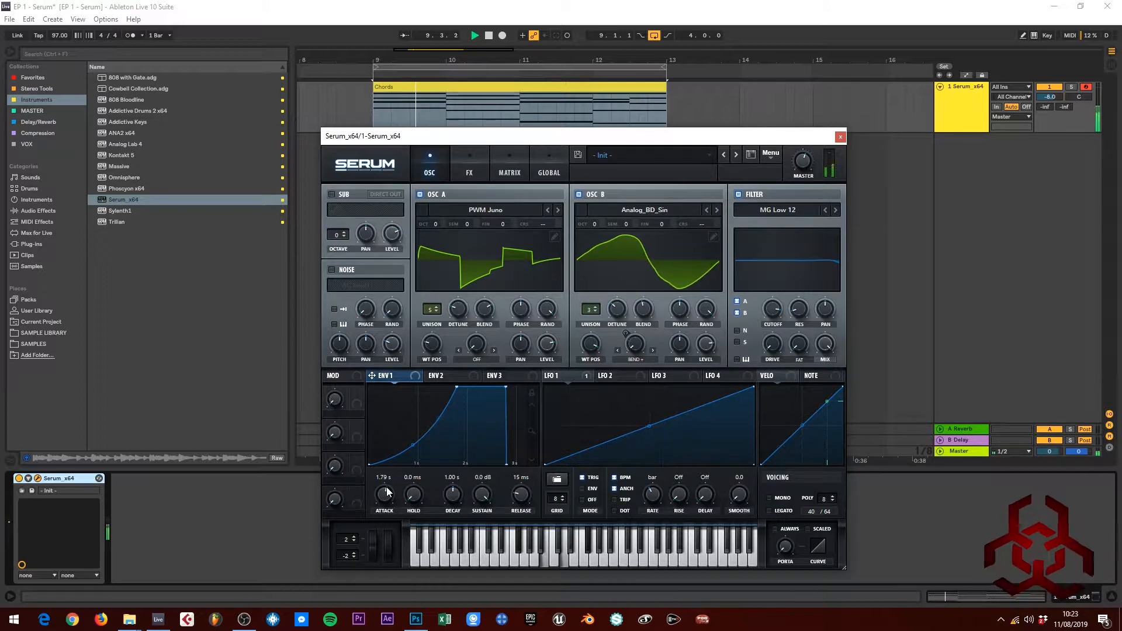
pyautogui.scroll(3, 388, 492)
pyautogui.moveTo(388, 493); pyautogui.dragTo(387, 530)
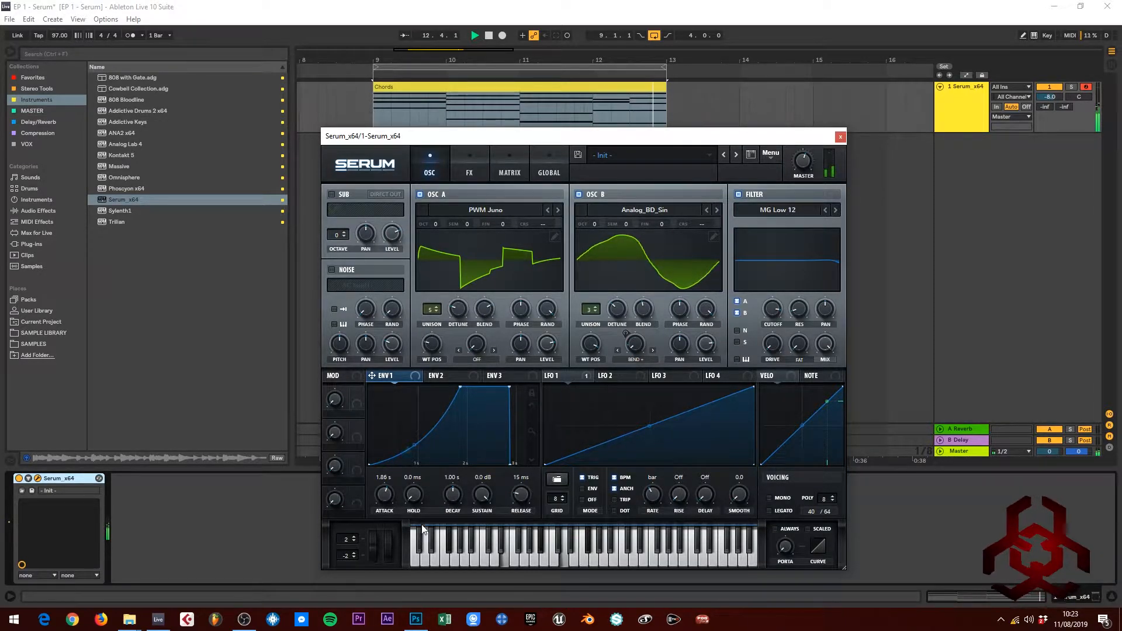
pyautogui.press('space')
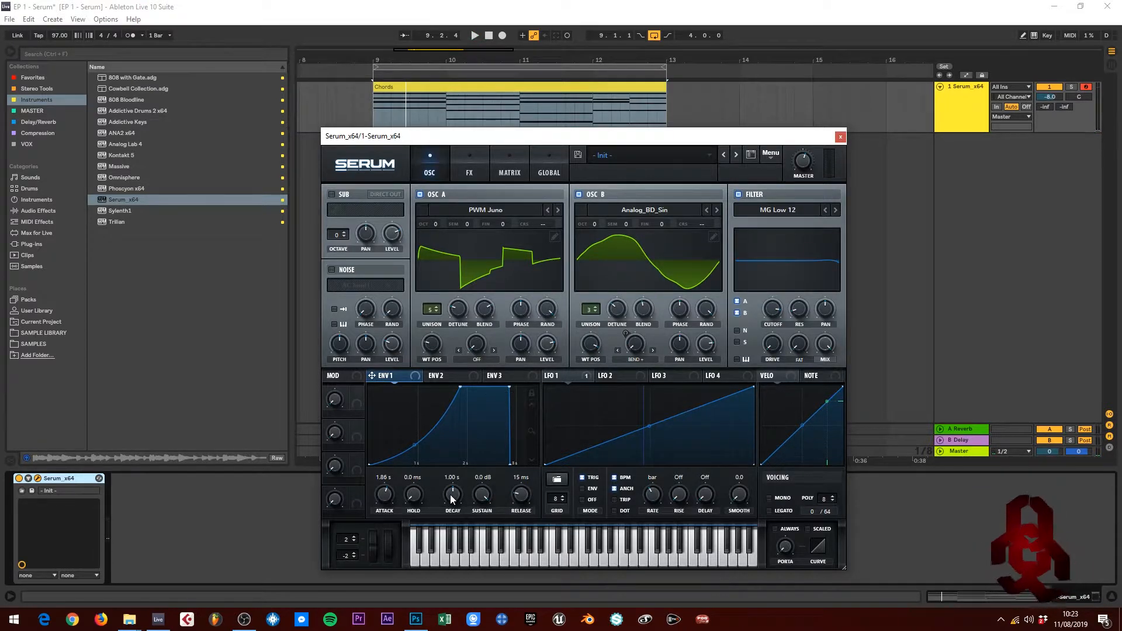
# - Set Envelope 1's decay to 150 ms and its release to 108 ms, playing back the chords to check
pyautogui.moveTo(452, 498); pyautogui.dragTo(450, 515)
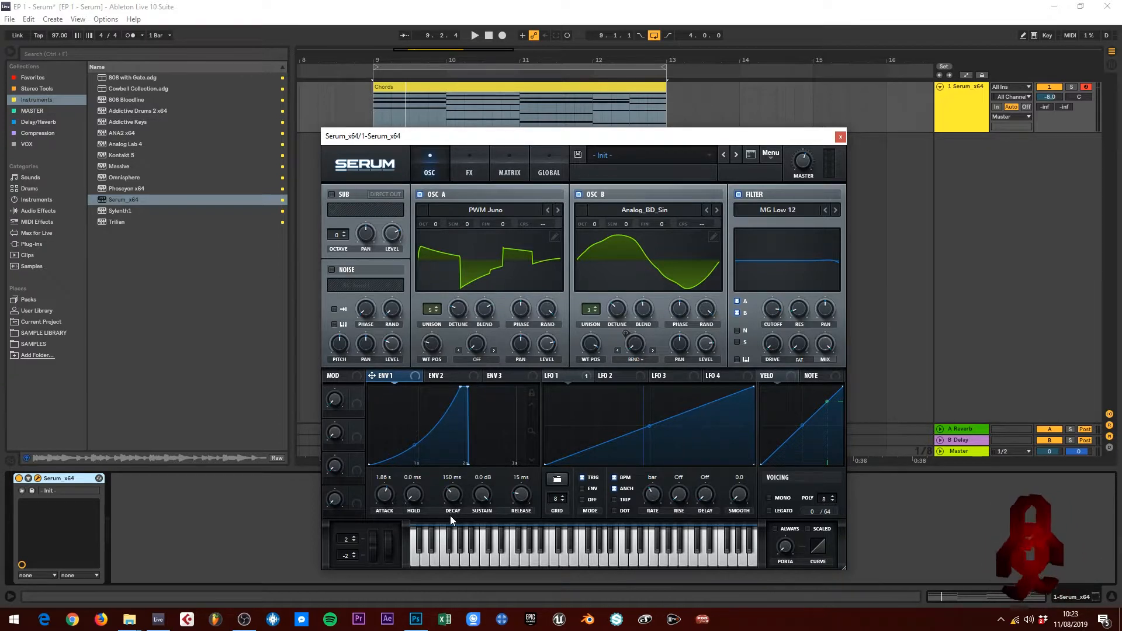
pyautogui.press('space')
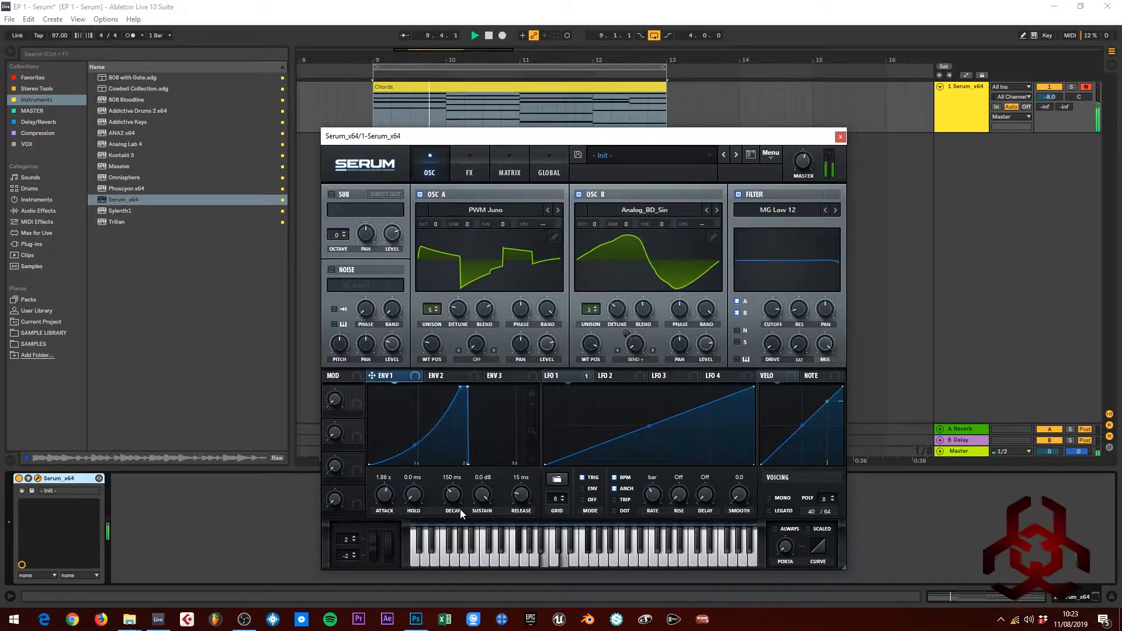
pyautogui.press('space')
pyautogui.moveTo(520, 495)
pyautogui.mouseDown()
pyautogui.moveTo(530, 464)
pyautogui.moveTo(522, 496)
pyautogui.mouseUp()
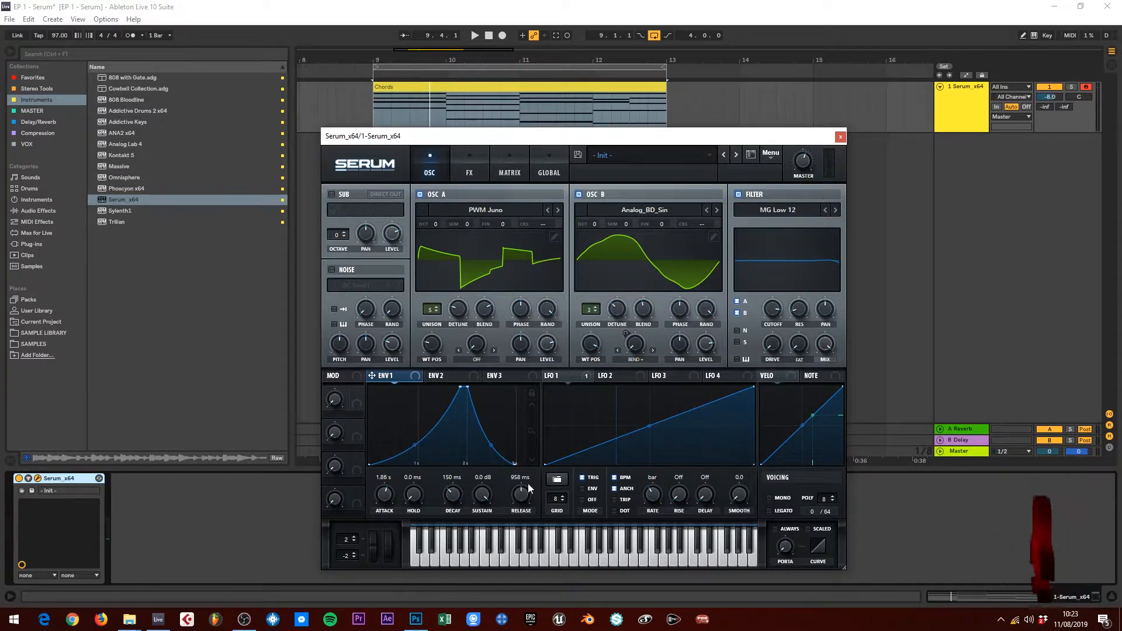
pyautogui.moveTo(521, 497); pyautogui.dragTo(525, 521)
pyautogui.press('space')
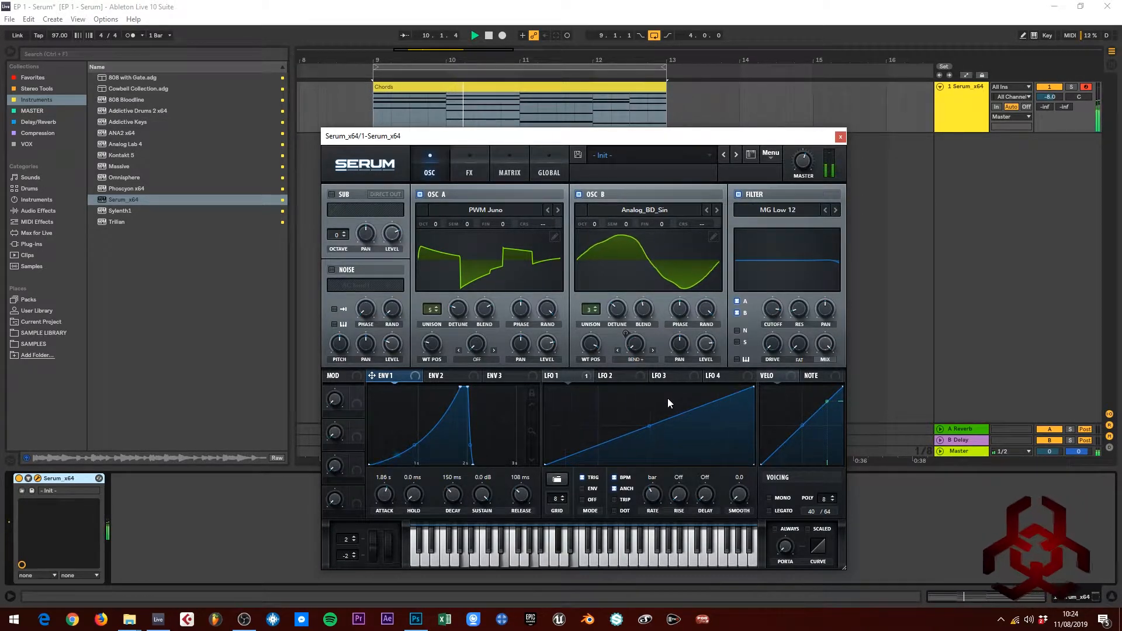
pyautogui.press('space')
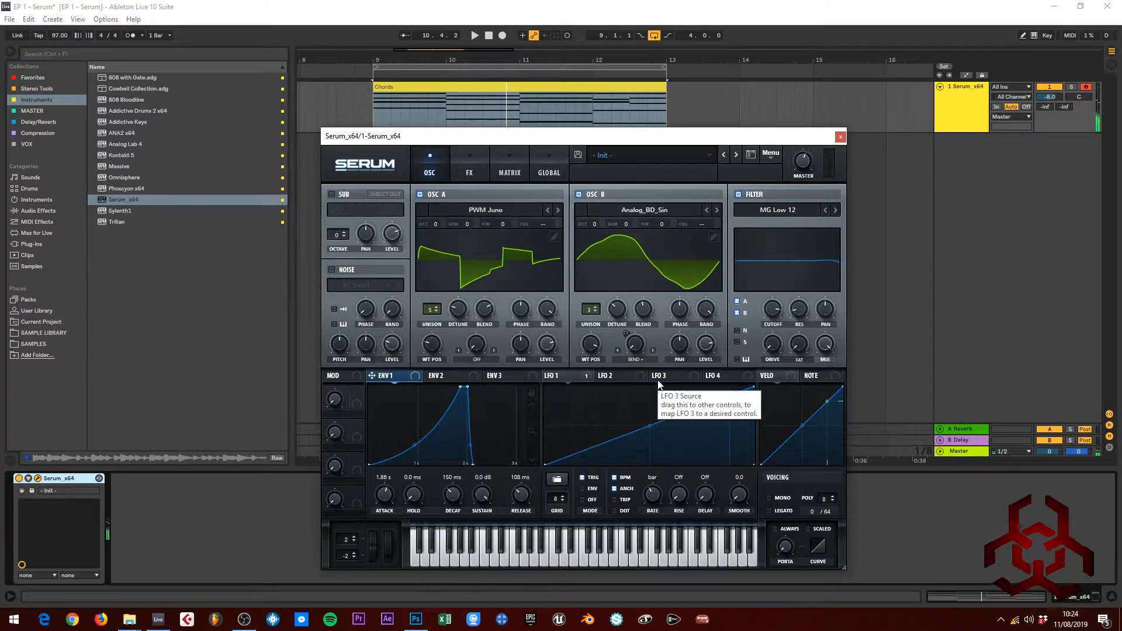
# - Enable the Distortion effect with the Rectify type and play back the chords
pyautogui.click(467, 170)
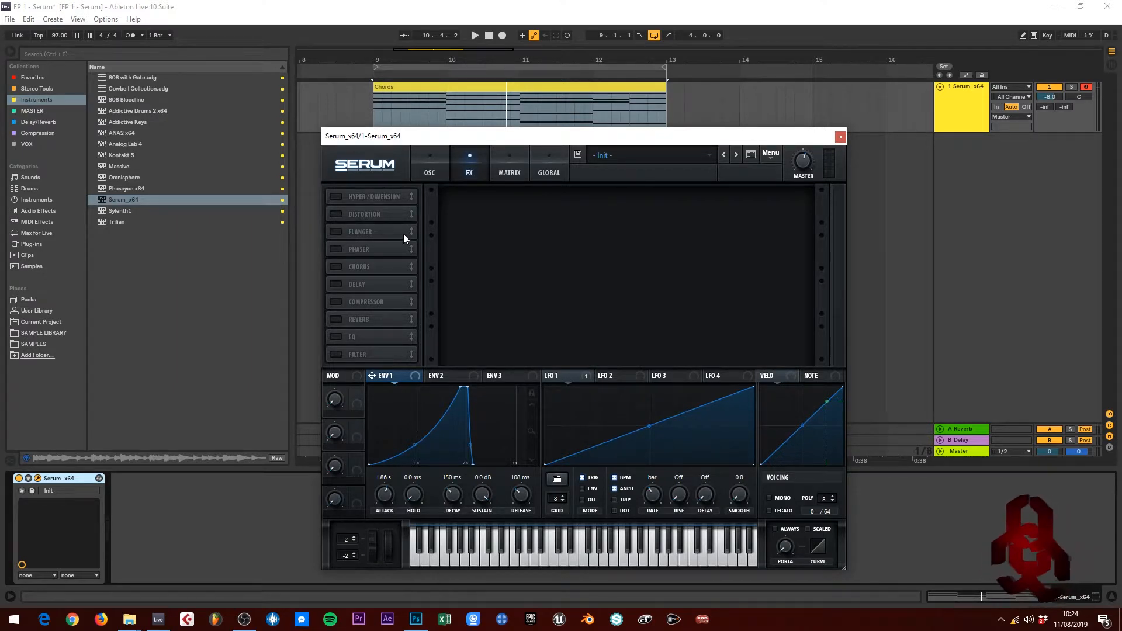
pyautogui.click(336, 215)
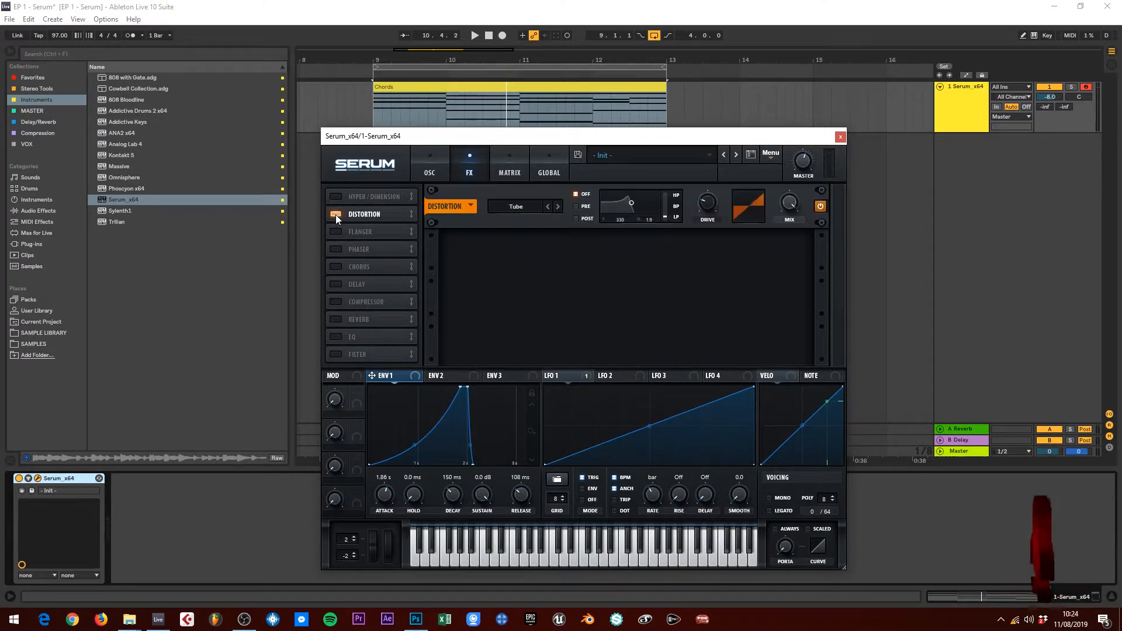
pyautogui.click(525, 205)
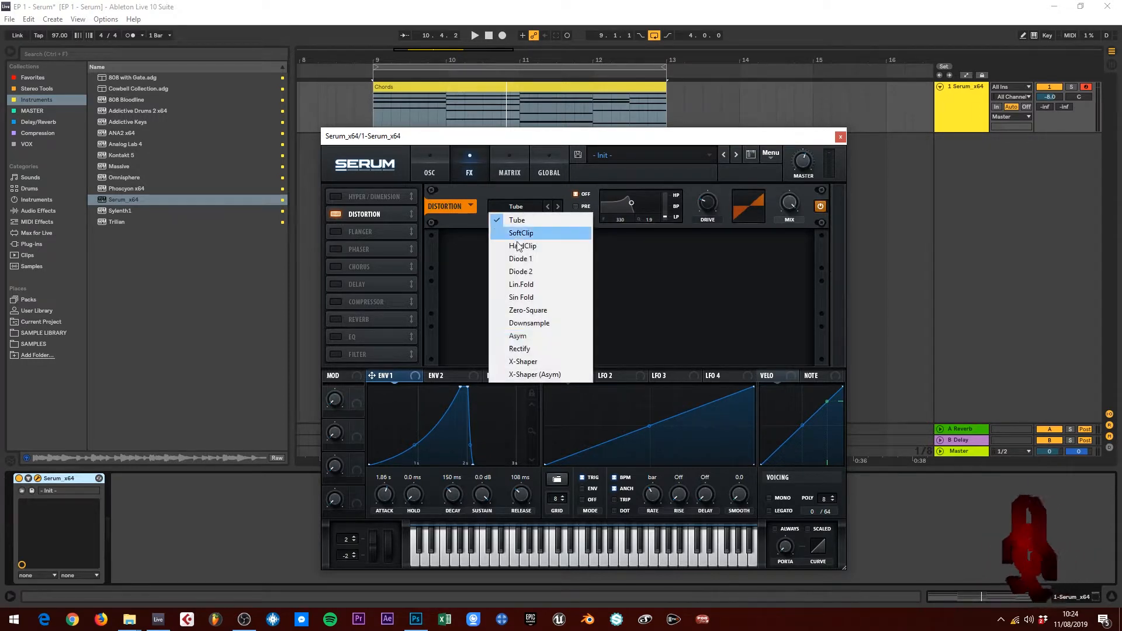
pyautogui.click(524, 348)
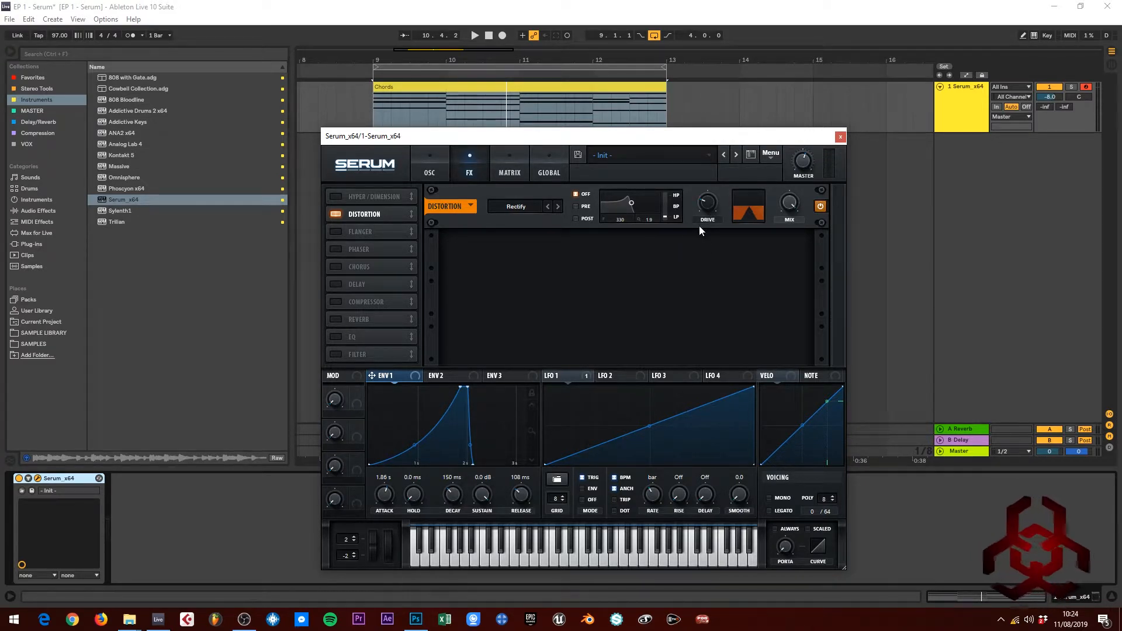
pyautogui.press('space')
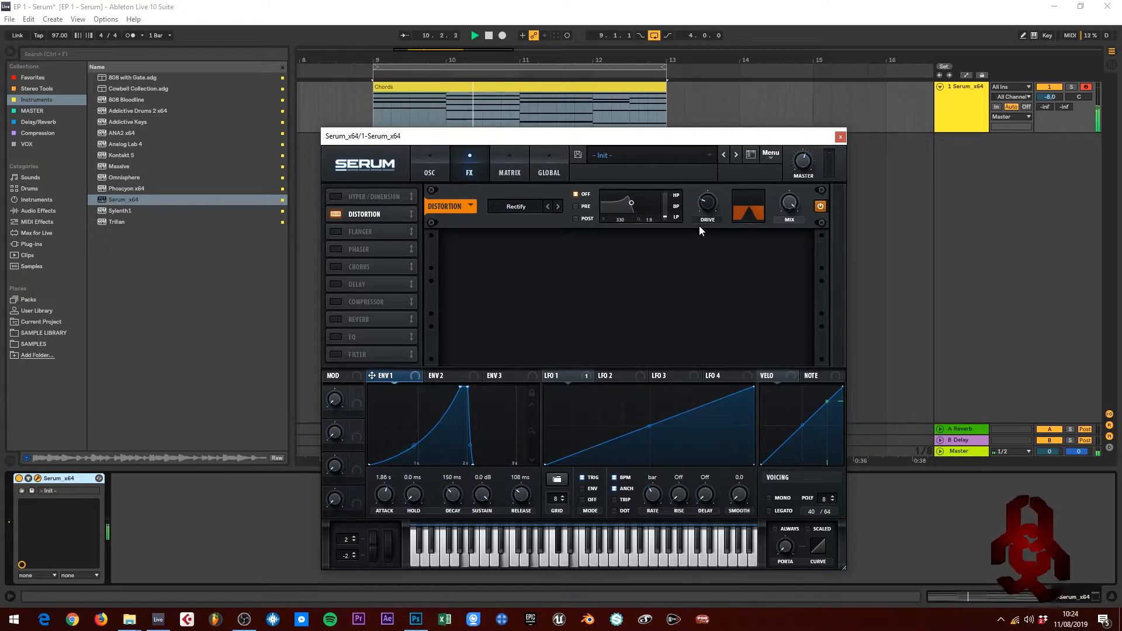
pyautogui.press('space')
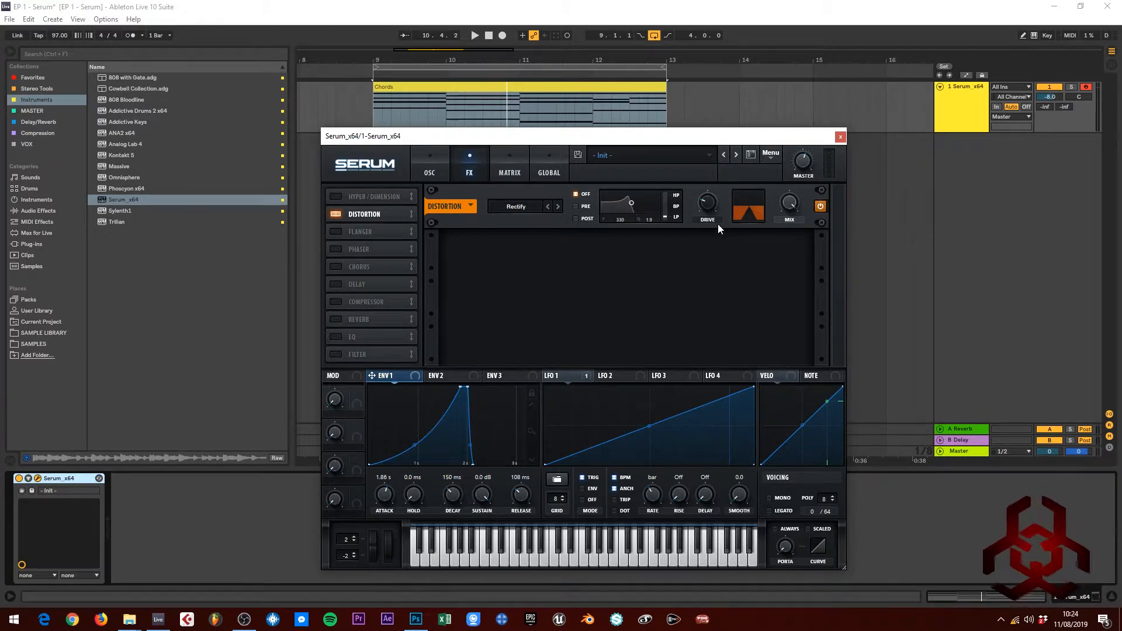
# - Lower the distortion's wet/dry mix from fully wet and audition the chords
pyautogui.moveTo(788, 210)
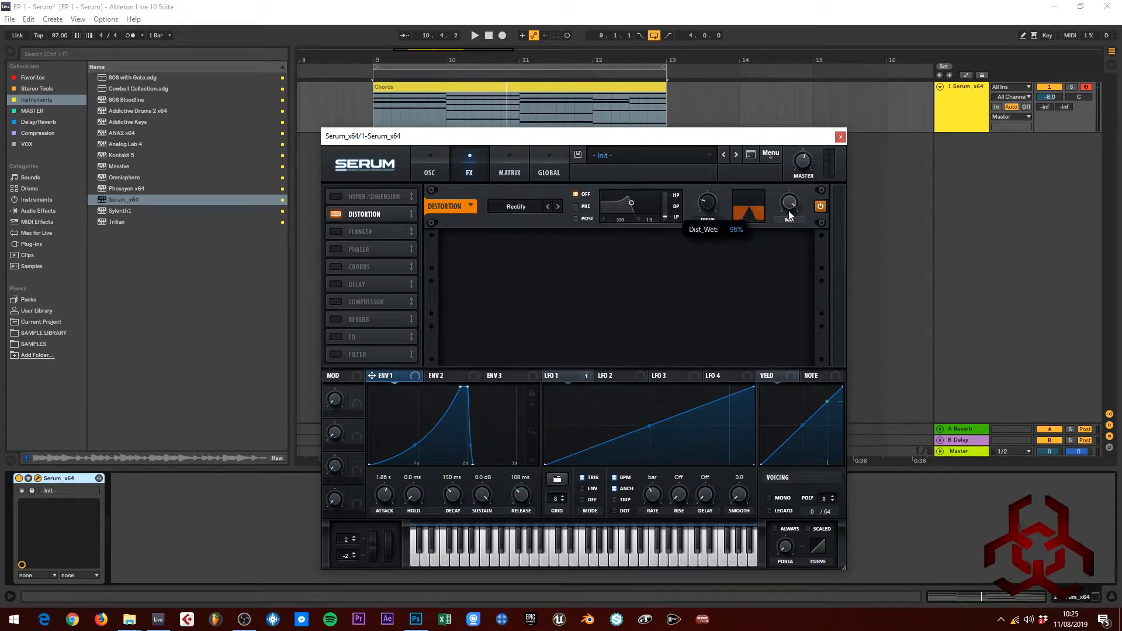
pyautogui.moveTo(789, 212); pyautogui.dragTo(792, 278)
pyautogui.press('space')
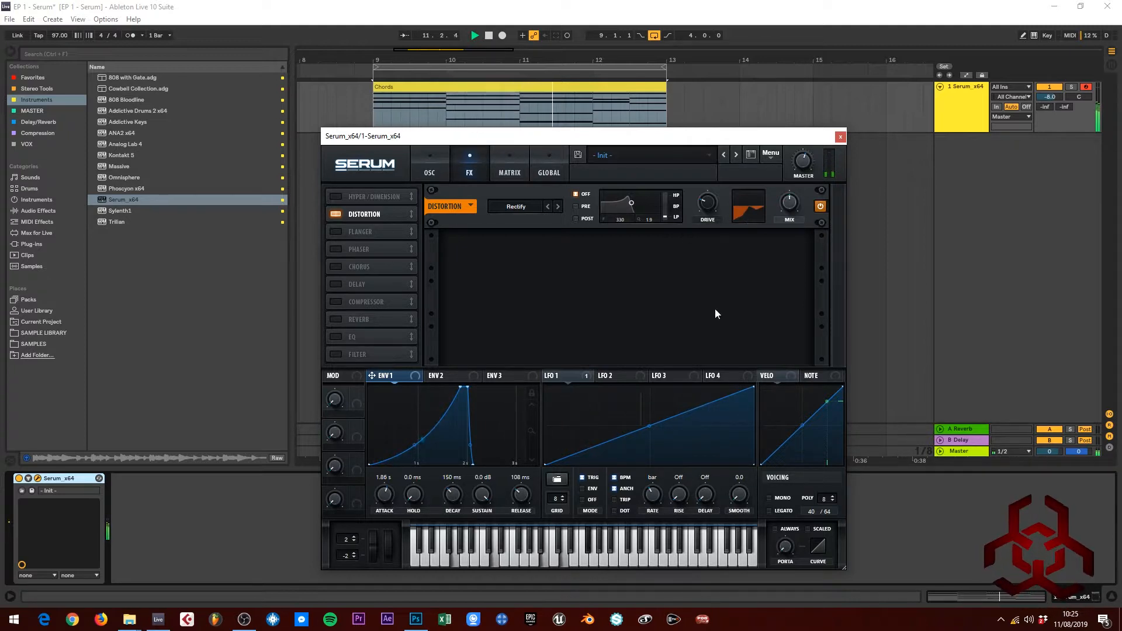
pyautogui.press('space')
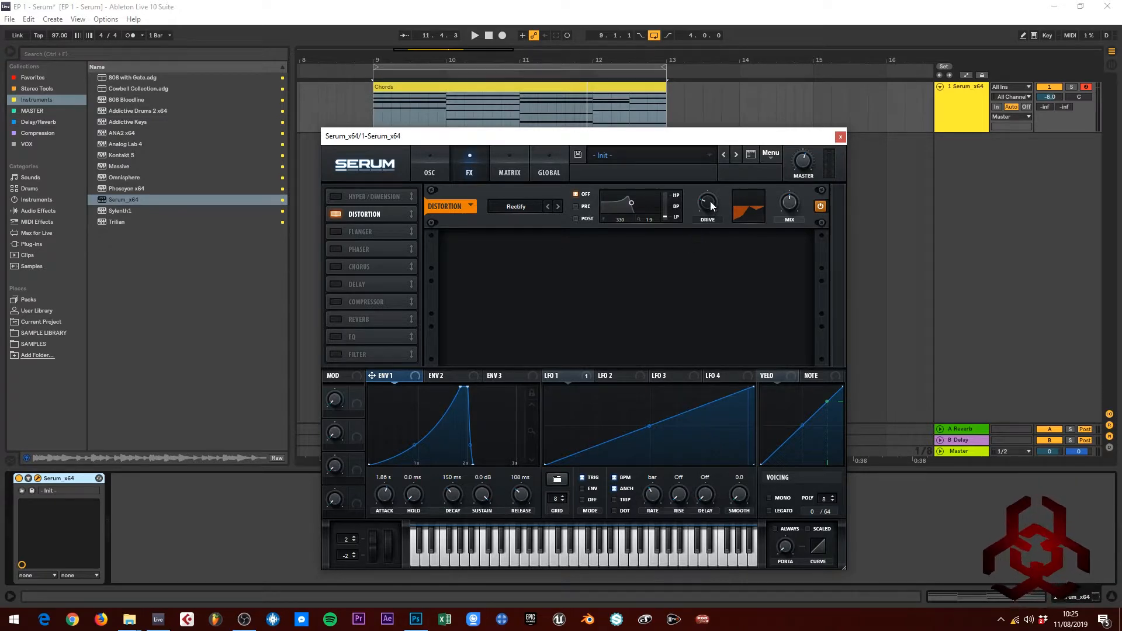
# - Reduce the distortion drive to 14% and play back the chords to check it
pyautogui.moveTo(711, 206)
pyautogui.mouseDown()
pyautogui.moveTo(711, 221)
pyautogui.moveTo(706, 203)
pyautogui.mouseUp()
pyautogui.press('space')
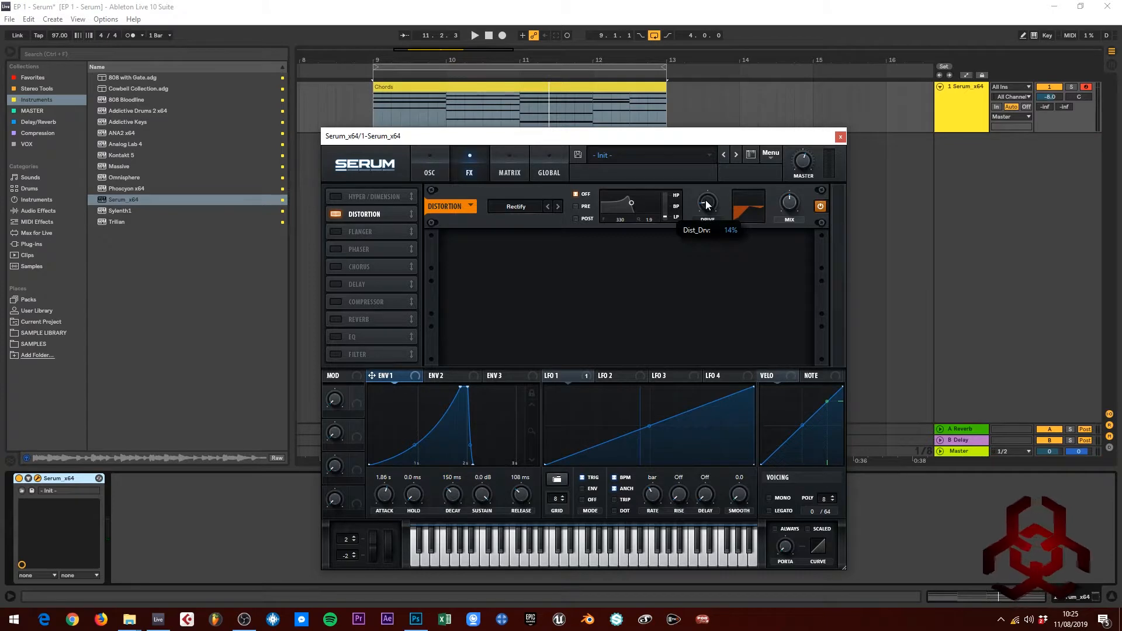
pyautogui.press('space')
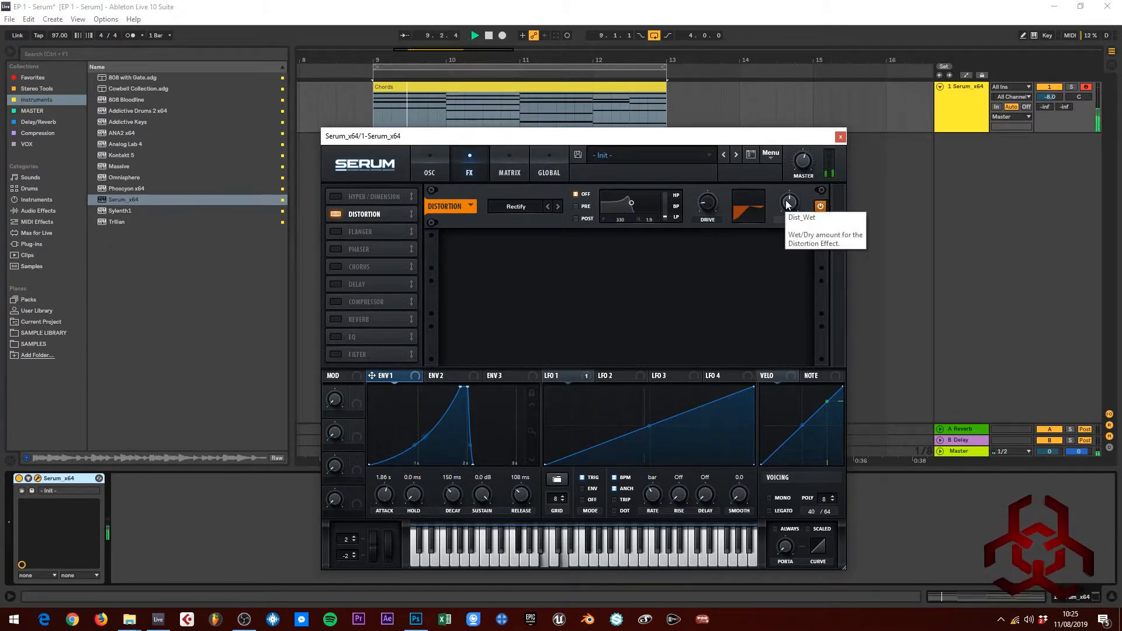
pyautogui.press('space')
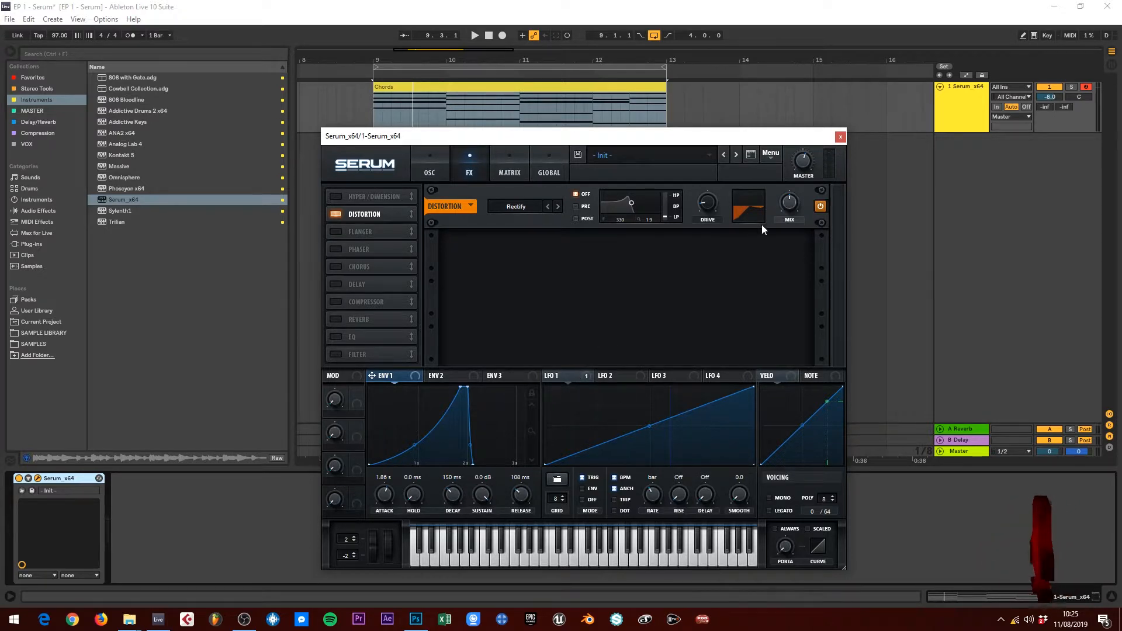
# - Lower the distortion mix further and assign LFO 1 to modulate it, auditioning the chords
pyautogui.moveTo(789, 203); pyautogui.dragTo(785, 224)
pyautogui.press('space')
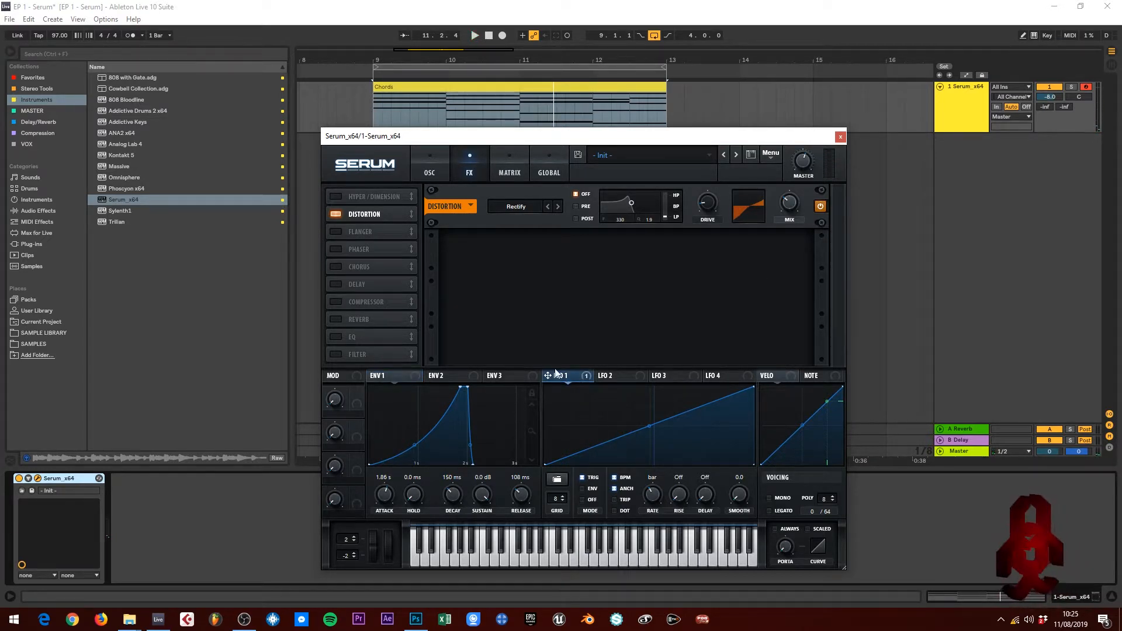
pyautogui.moveTo(771, 215); pyautogui.dragTo(787, 203)
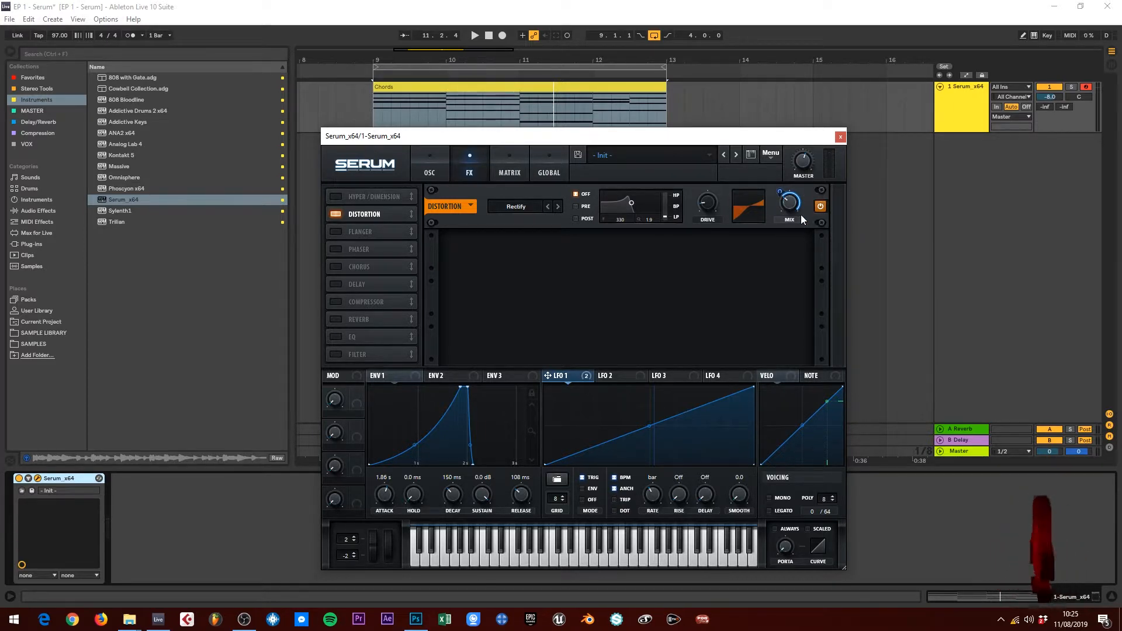
pyautogui.press('space')
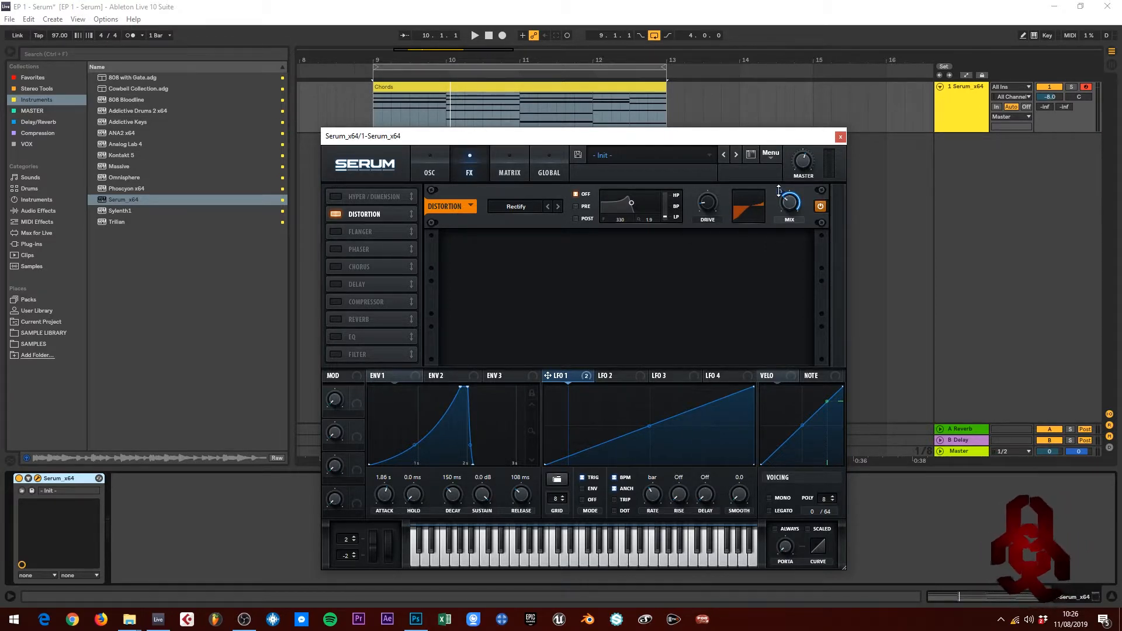
# - Reduce LFO 1's modulation amount on the distortion mix to about 34 and fine-tune it during playback
pyautogui.moveTo(779, 191); pyautogui.dragTo(779, 214)
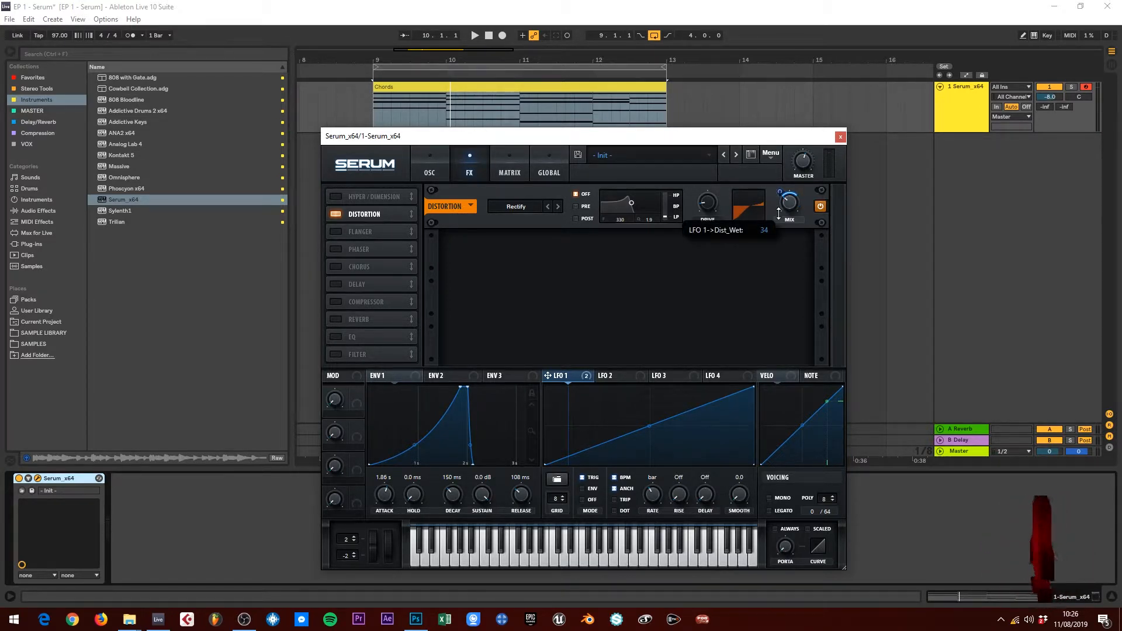
pyautogui.press('space')
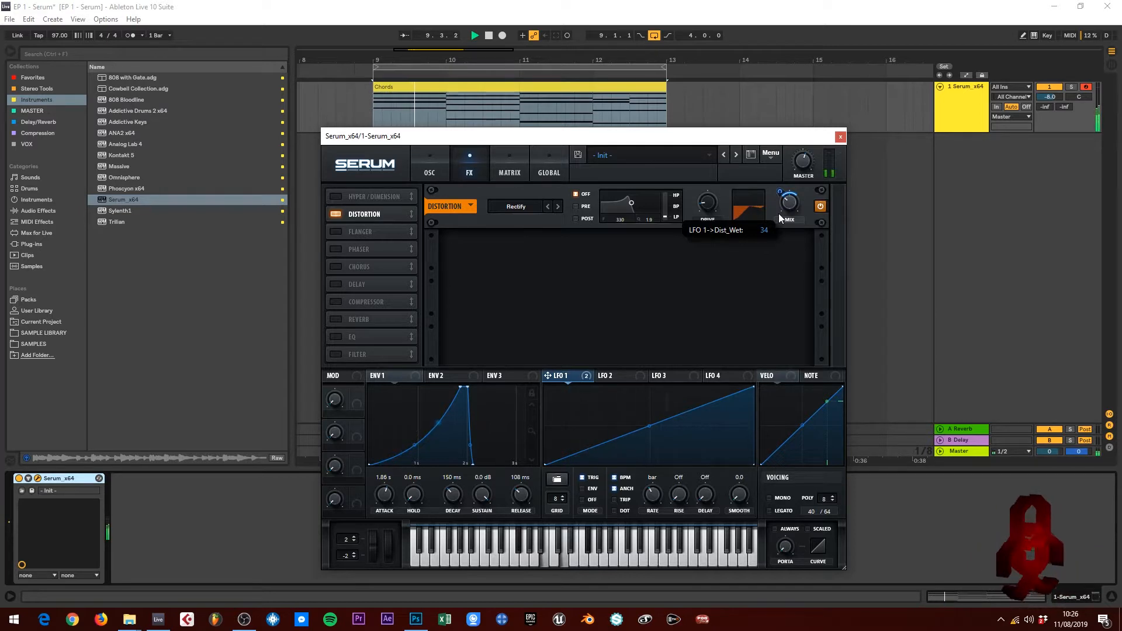
pyautogui.moveTo(779, 213); pyautogui.dragTo(778, 219)
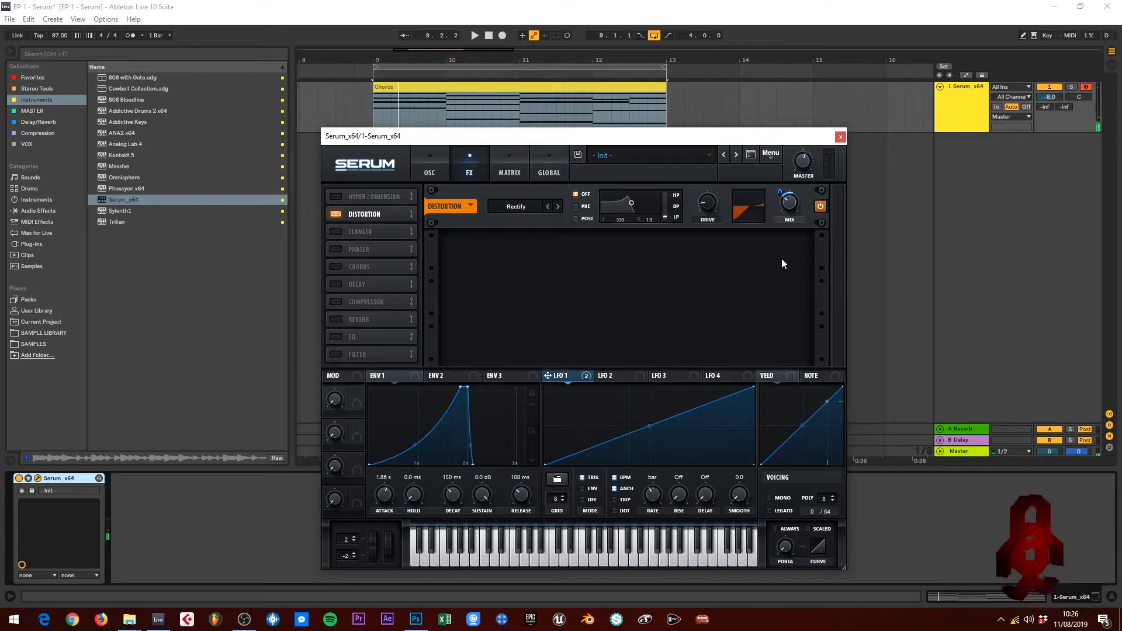
# - Add the compressor after the distortion, enable its multiband mode and audition the chords
pyautogui.moveTo(778, 190); pyautogui.dragTo(778, 190)
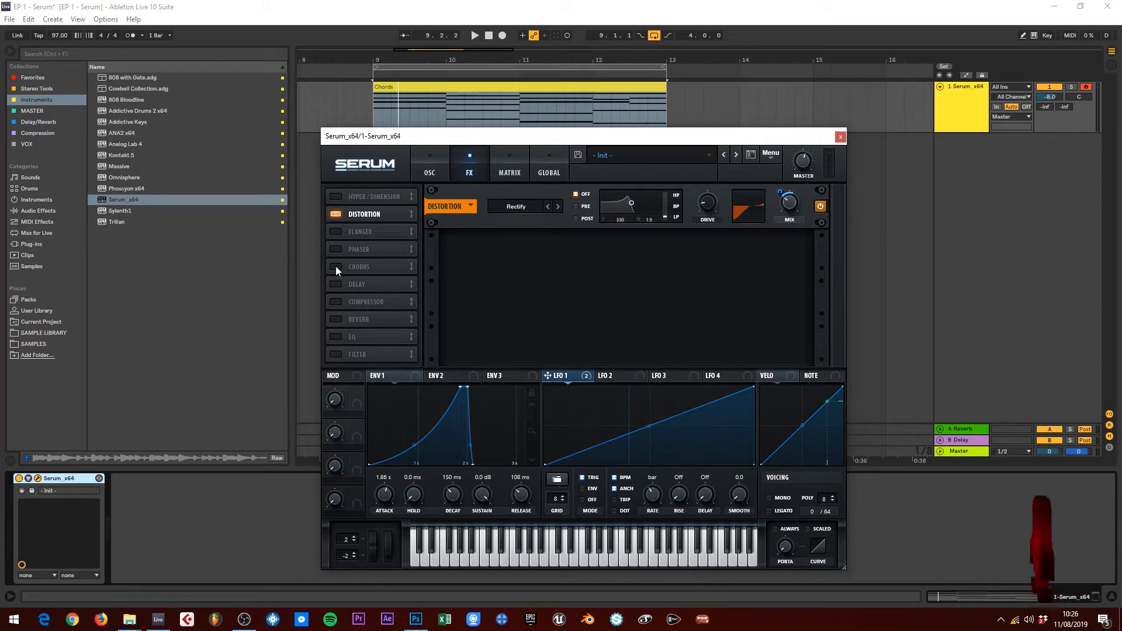
pyautogui.click(340, 300)
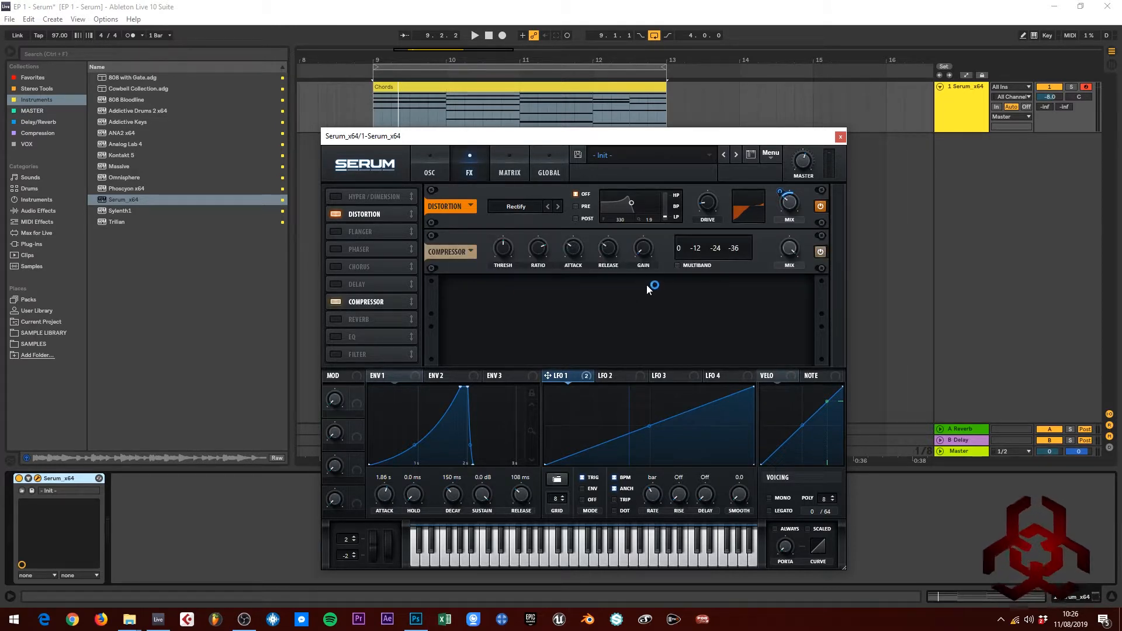
pyautogui.click(678, 266)
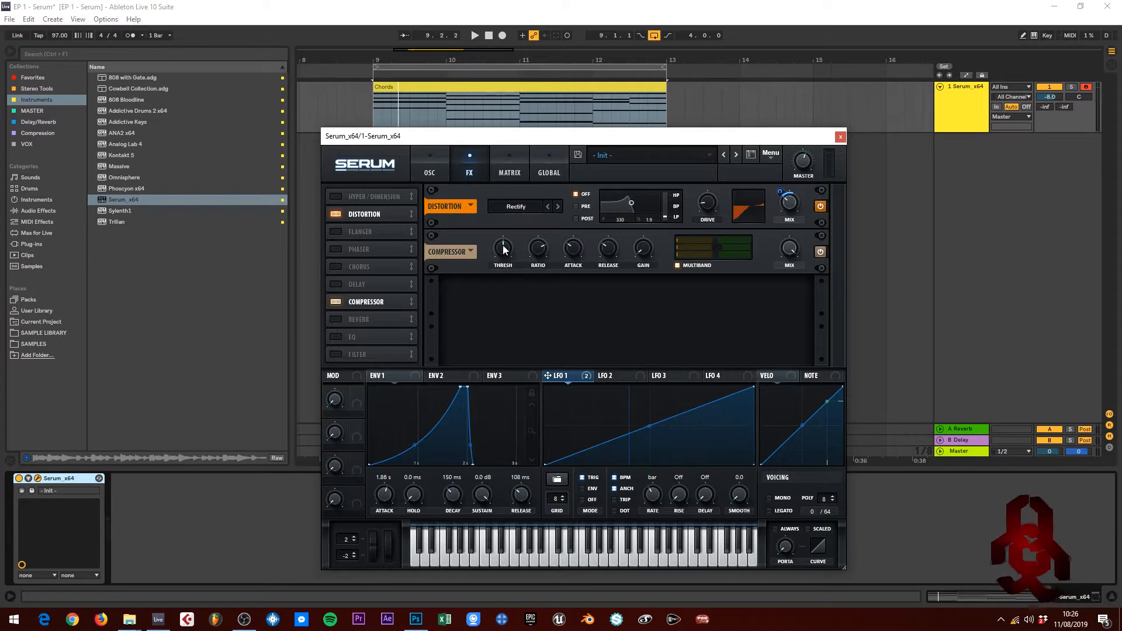
pyautogui.press('space')
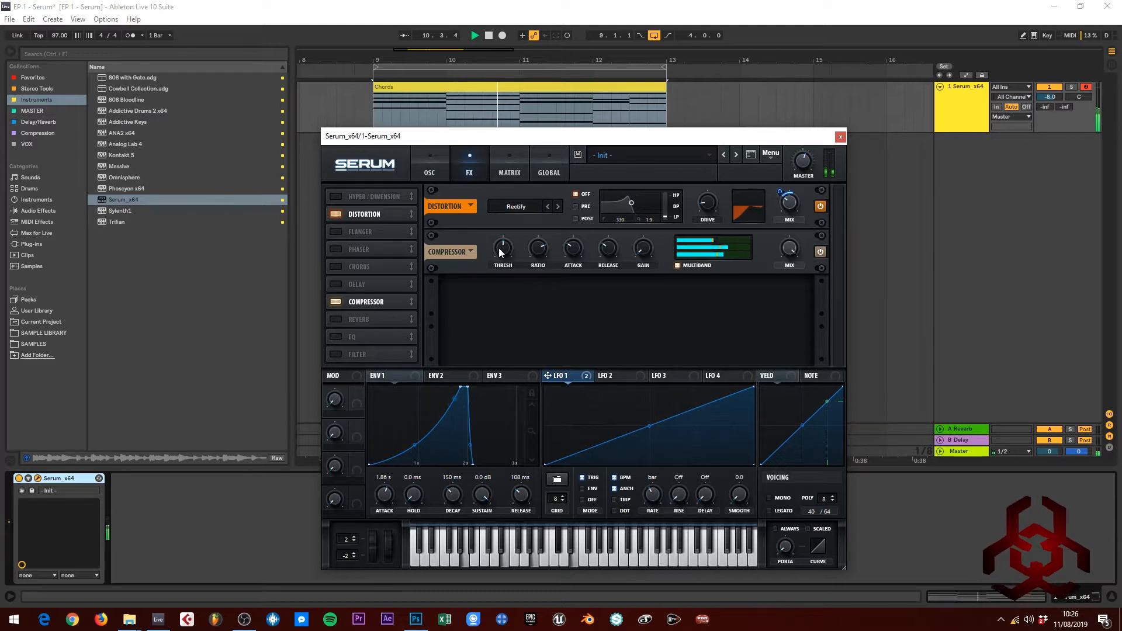
pyautogui.press('space')
pyautogui.moveTo(504, 246)
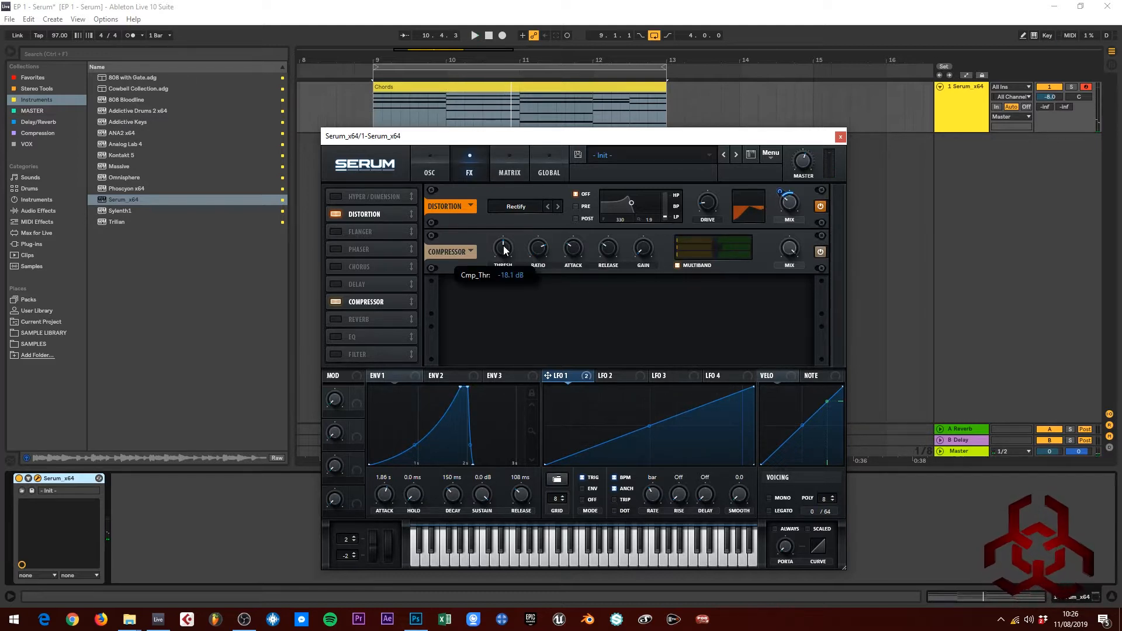
# - Set the compressor threshold to -9.9 dB while auditioning the chords
pyautogui.press('space')
pyautogui.moveTo(504, 249)
pyautogui.mouseDown()
pyautogui.moveTo(504, 272)
pyautogui.moveTo(505, 251)
pyautogui.mouseUp()
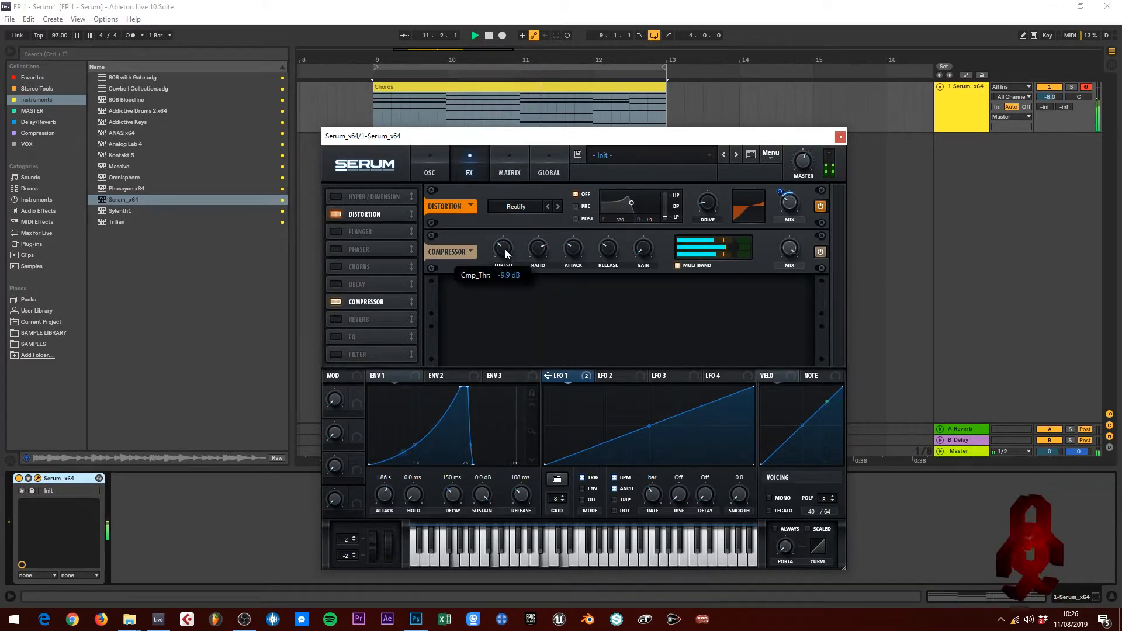
pyautogui.press('space')
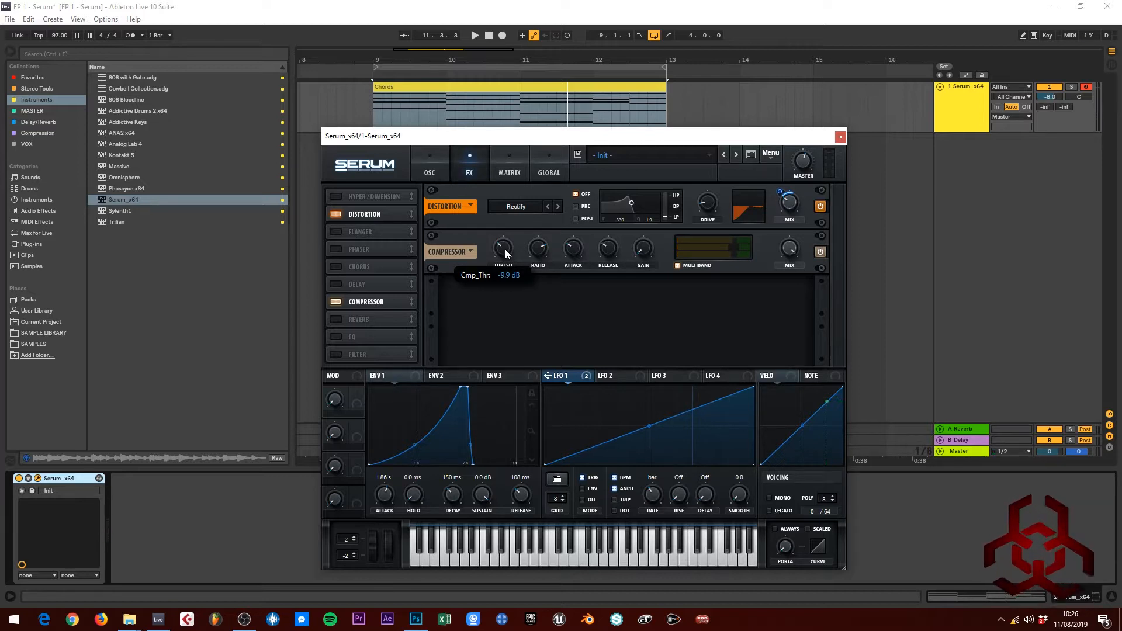
pyautogui.press('space')
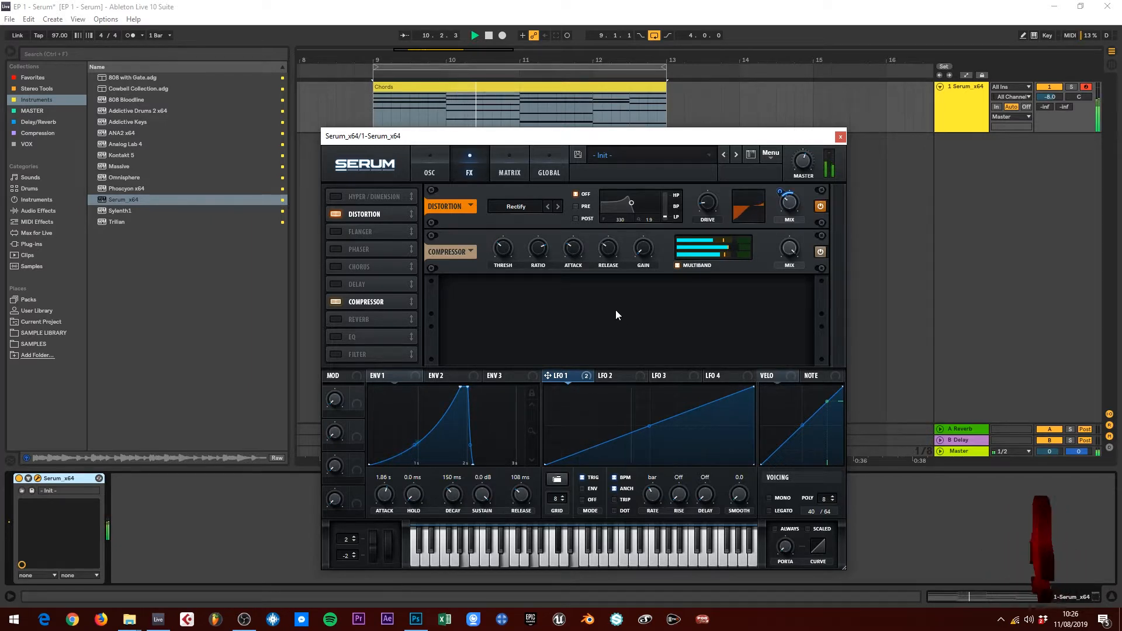
pyautogui.press('space')
# - Set the compressor ratio to 5:1 and play back the chords to check the compression
pyautogui.click(537, 248)
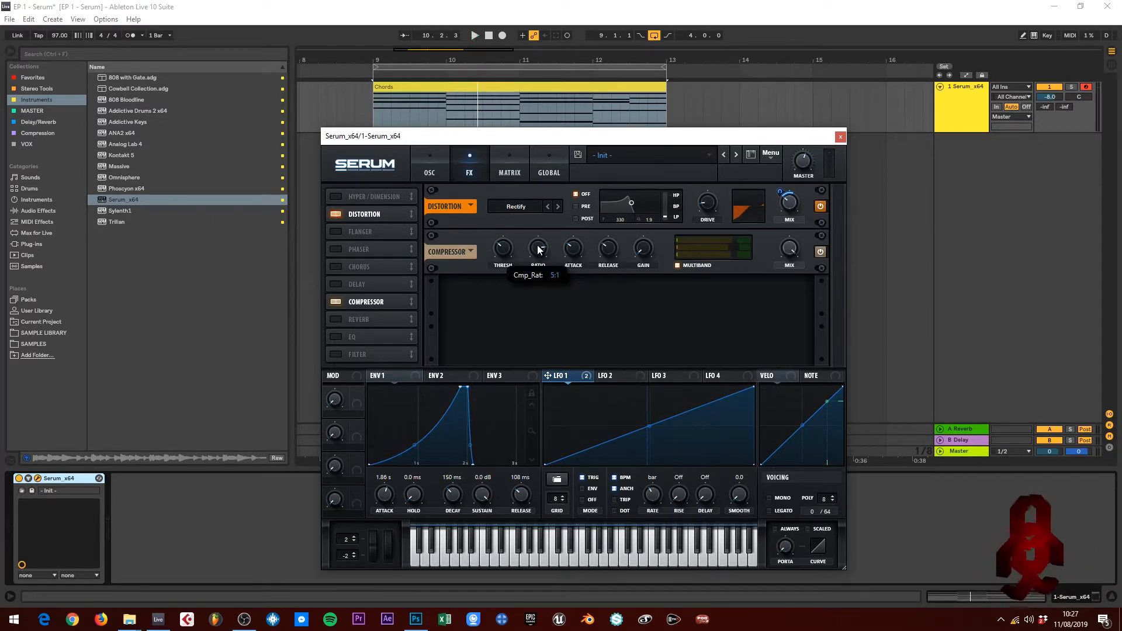
pyautogui.press('space')
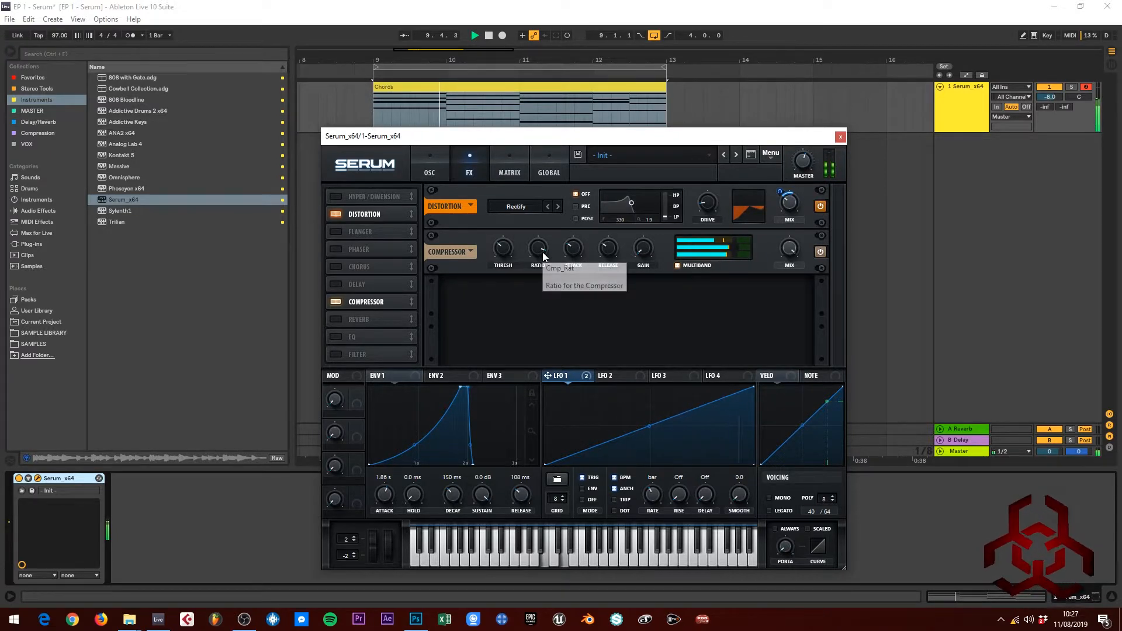
pyautogui.press('space')
pyautogui.scroll(2, 538, 254)
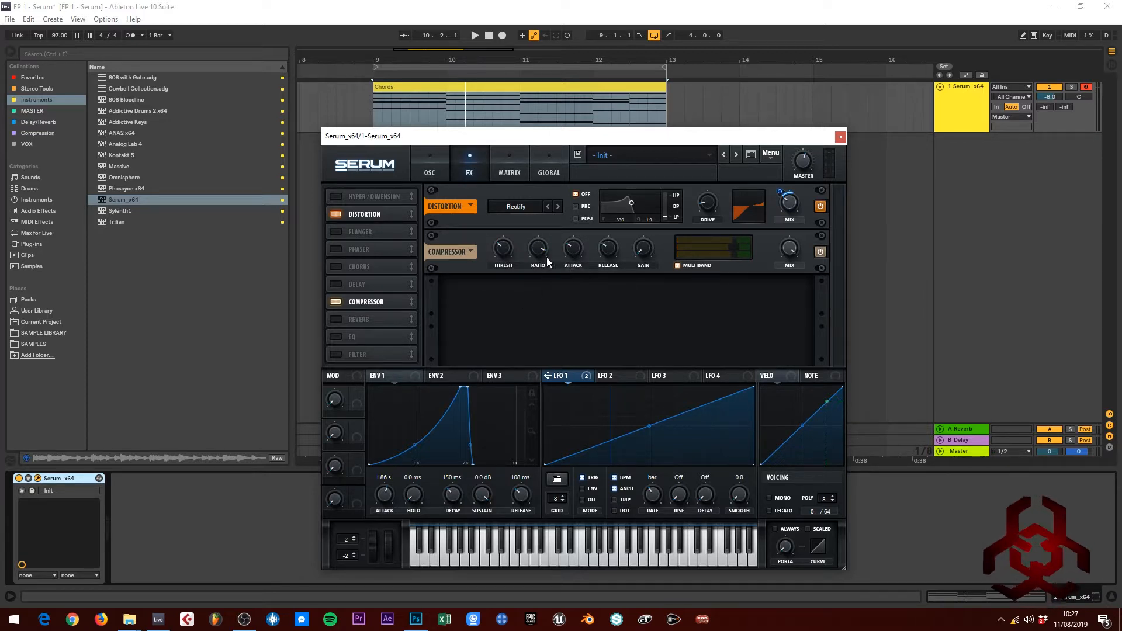
pyautogui.press('space')
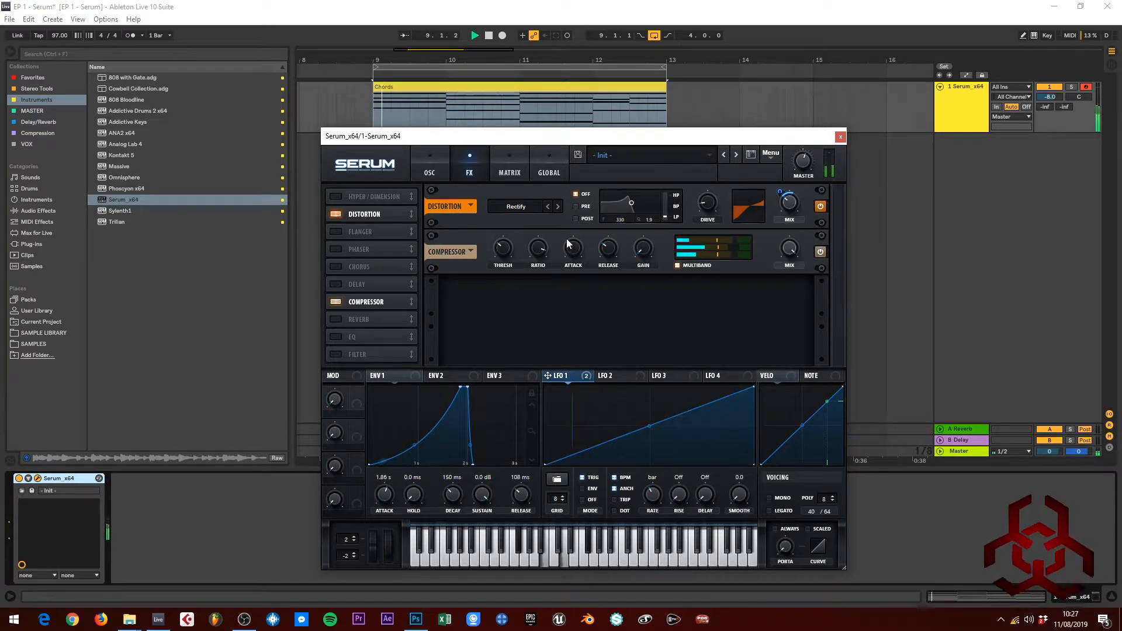
pyautogui.moveTo(578, 247)
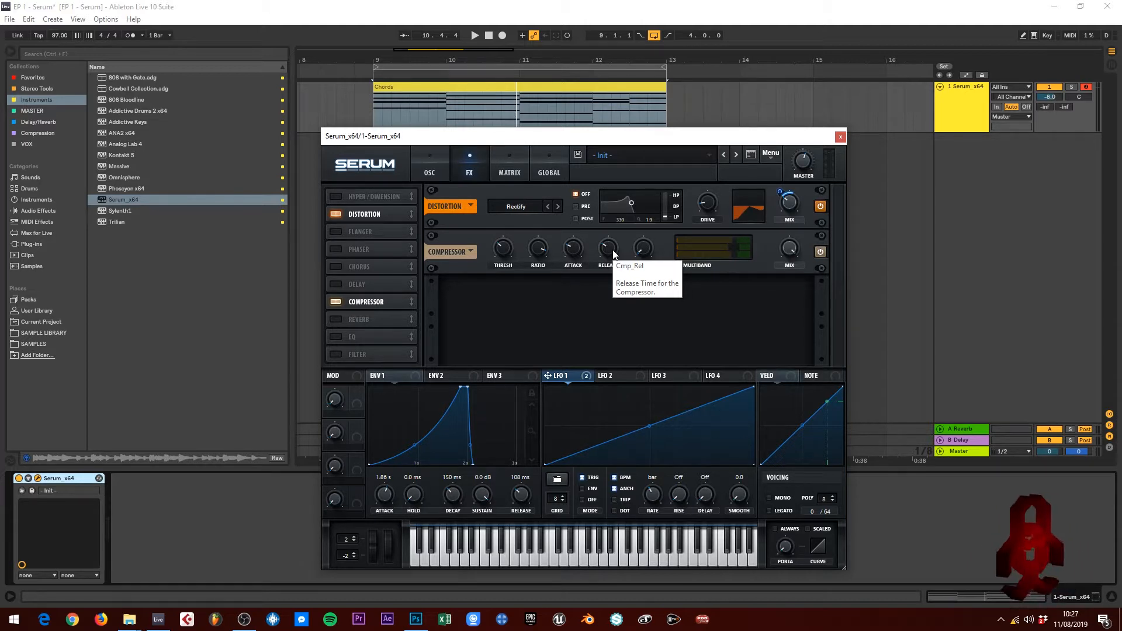
pyautogui.press('space')
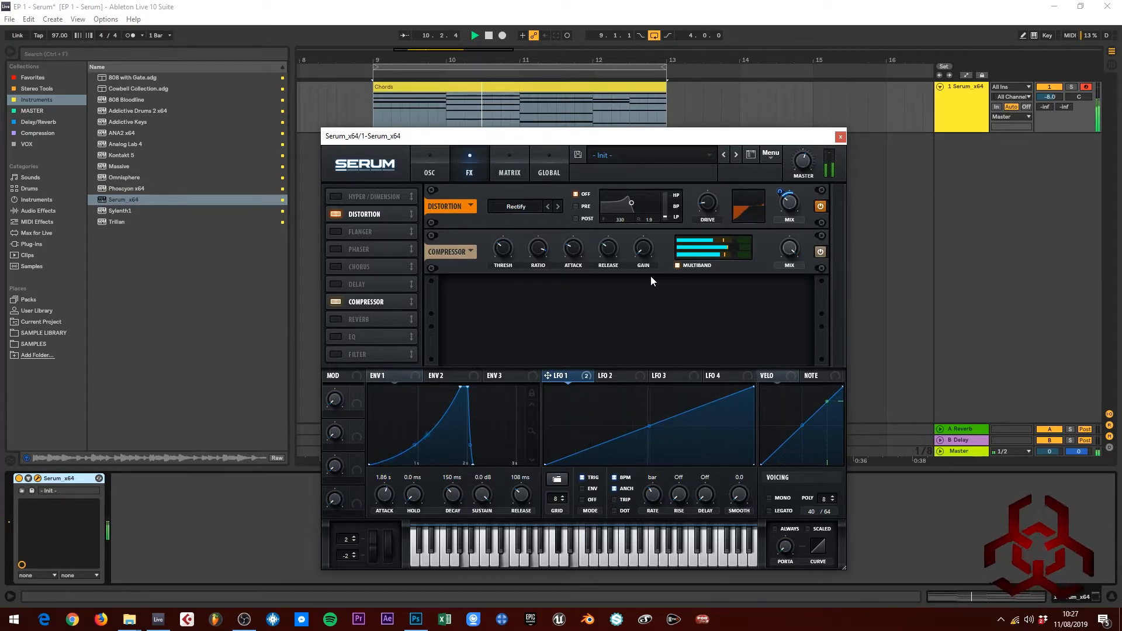
pyautogui.press('space')
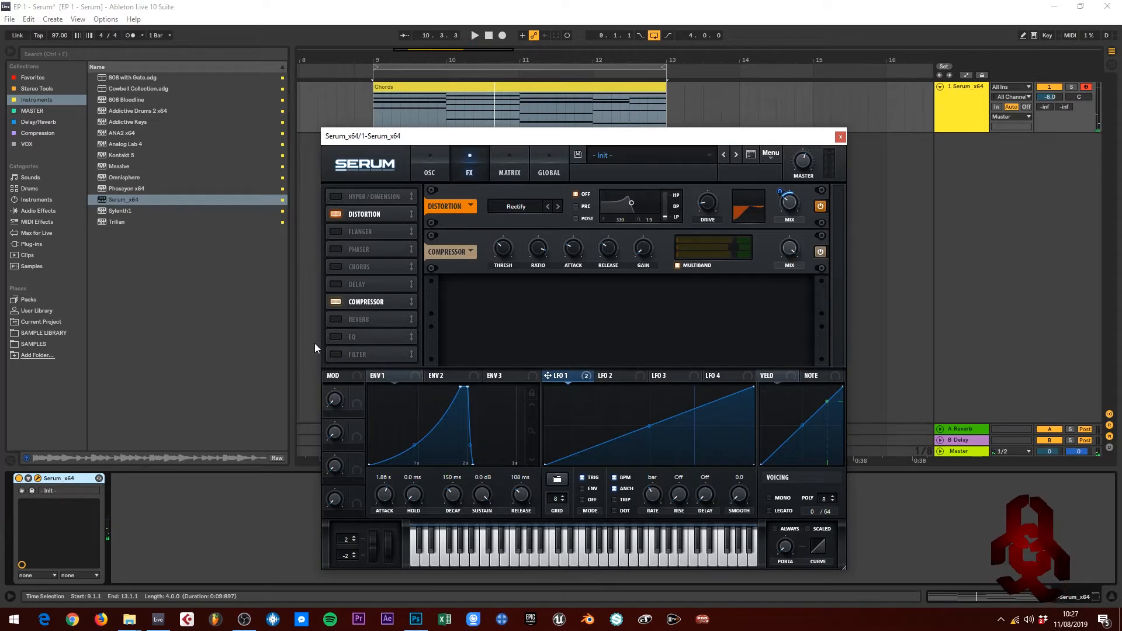
# - Add the EQ effect, switch its low band to a low-cut shape and tune the cutoff frequency during playback
pyautogui.click(338, 336)
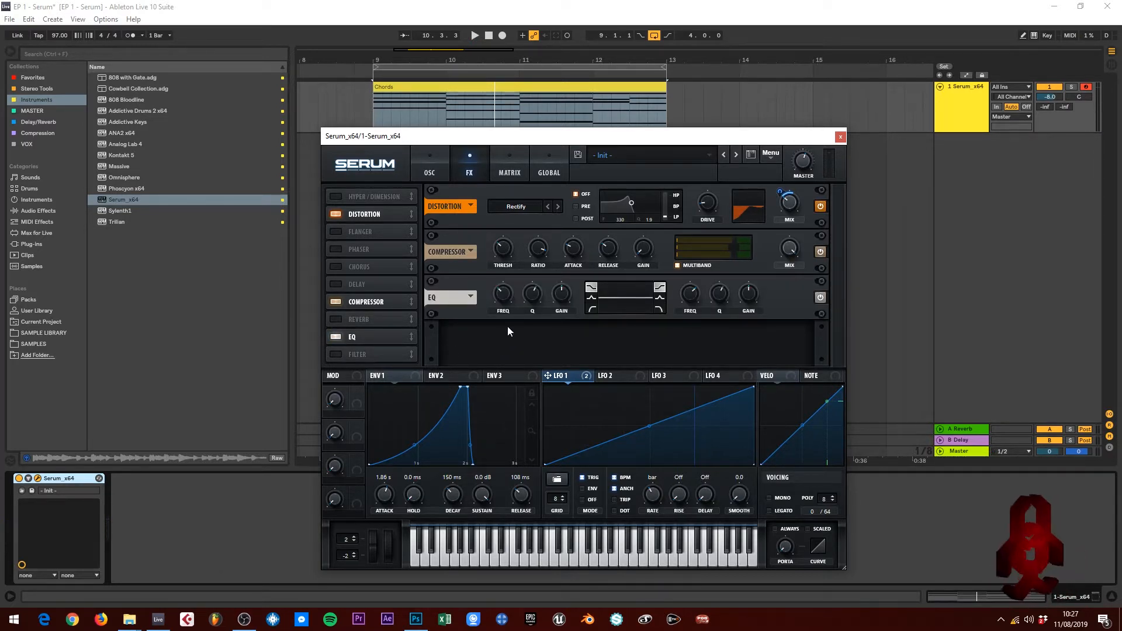
pyautogui.click(591, 311)
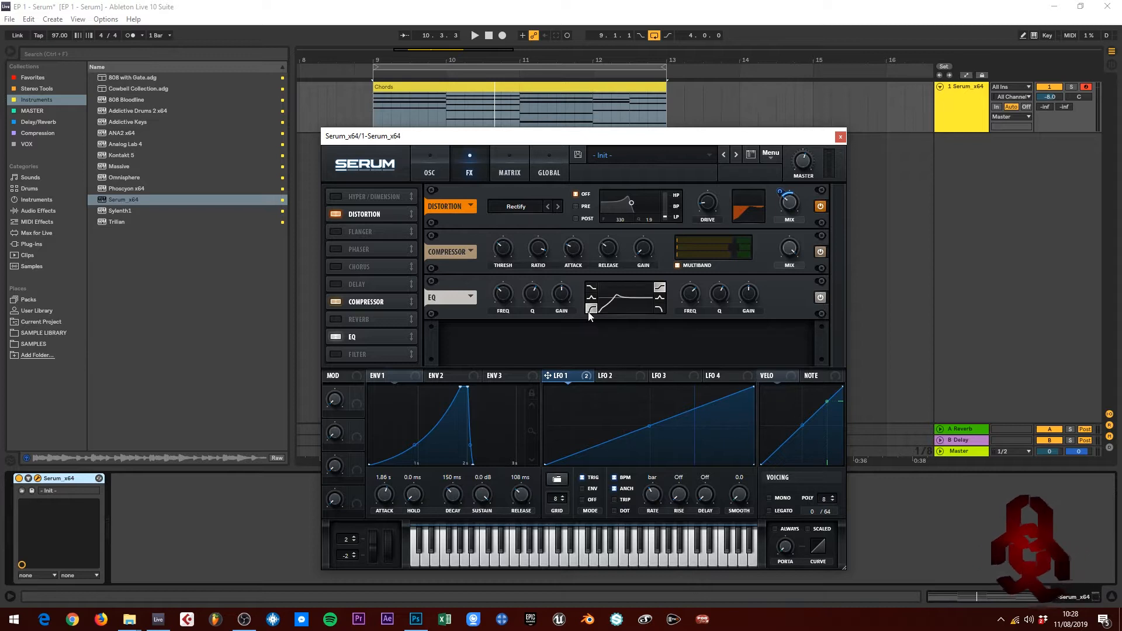
pyautogui.press('space')
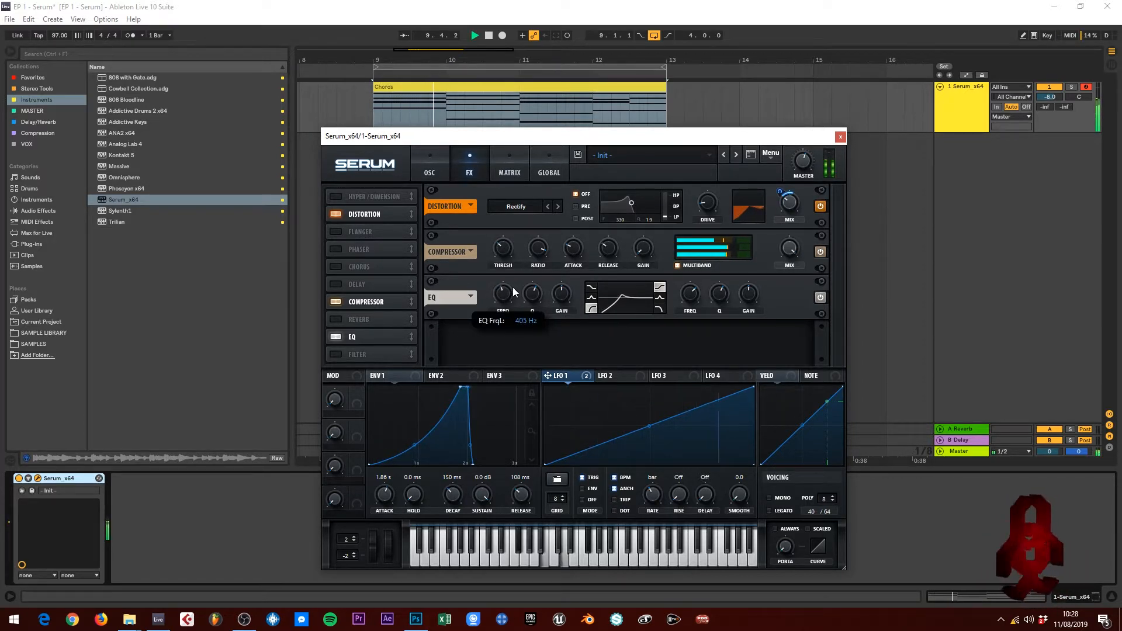
pyautogui.moveTo(510, 291); pyautogui.dragTo(511, 309)
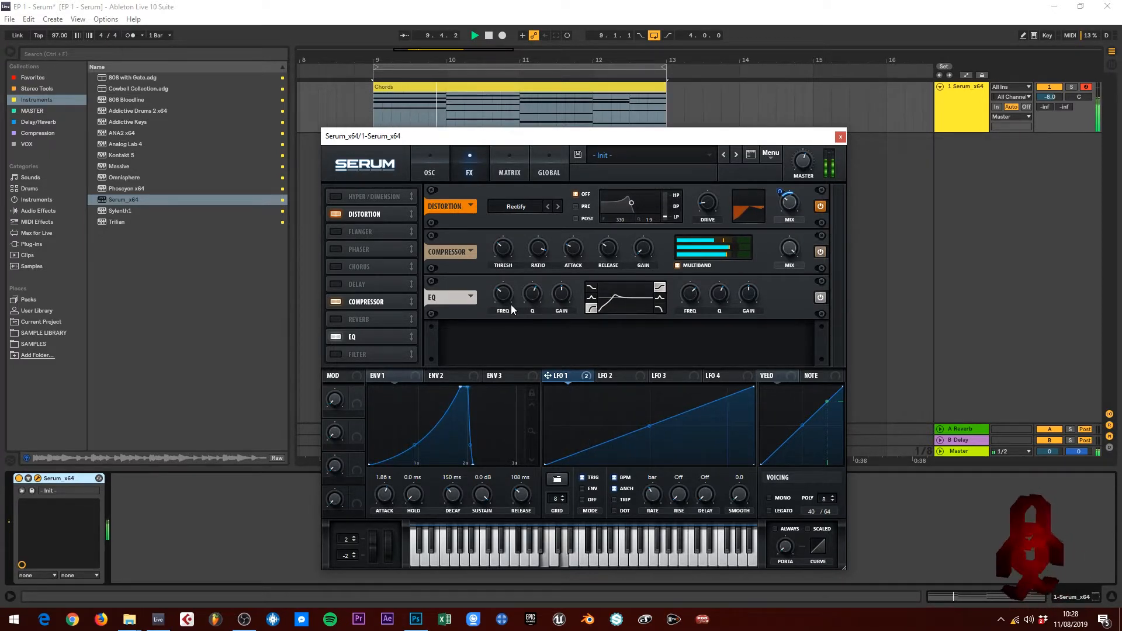
pyautogui.moveTo(507, 295)
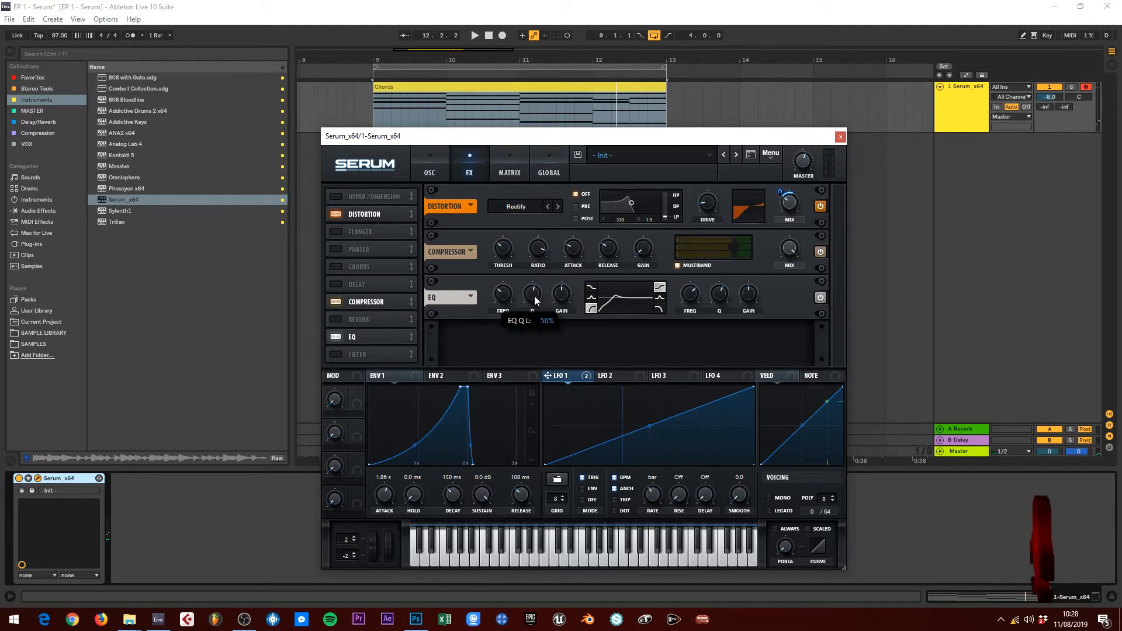
# - Set the EQ low band's Q to about 54% and audition the chords
pyautogui.moveTo(534, 296); pyautogui.dragTo(534, 299)
pyautogui.press('space')
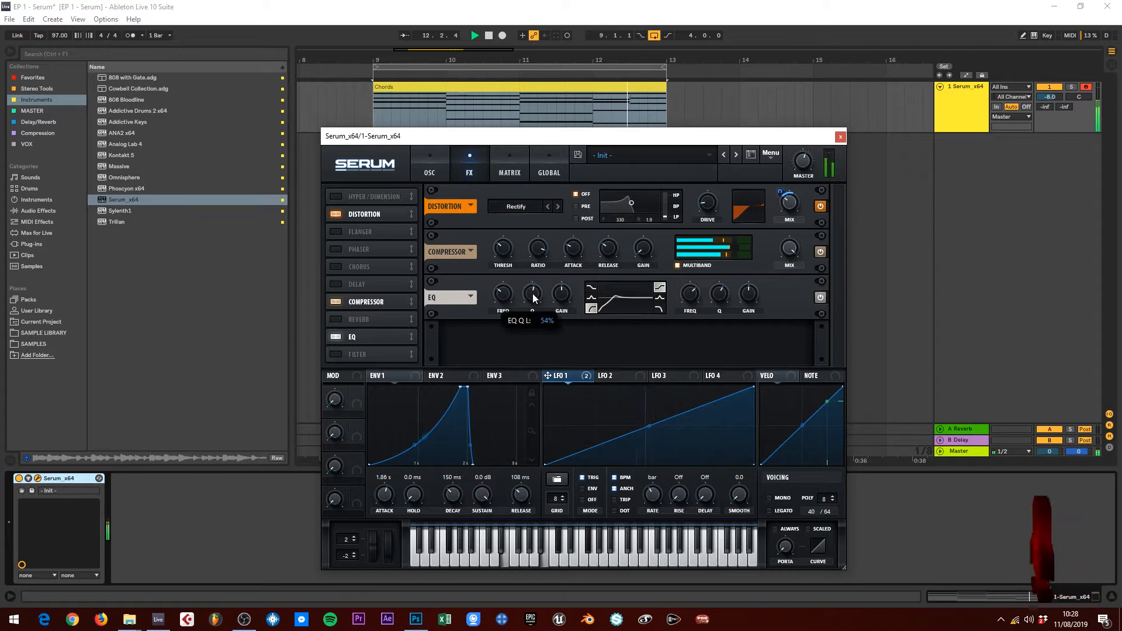
pyautogui.press('space')
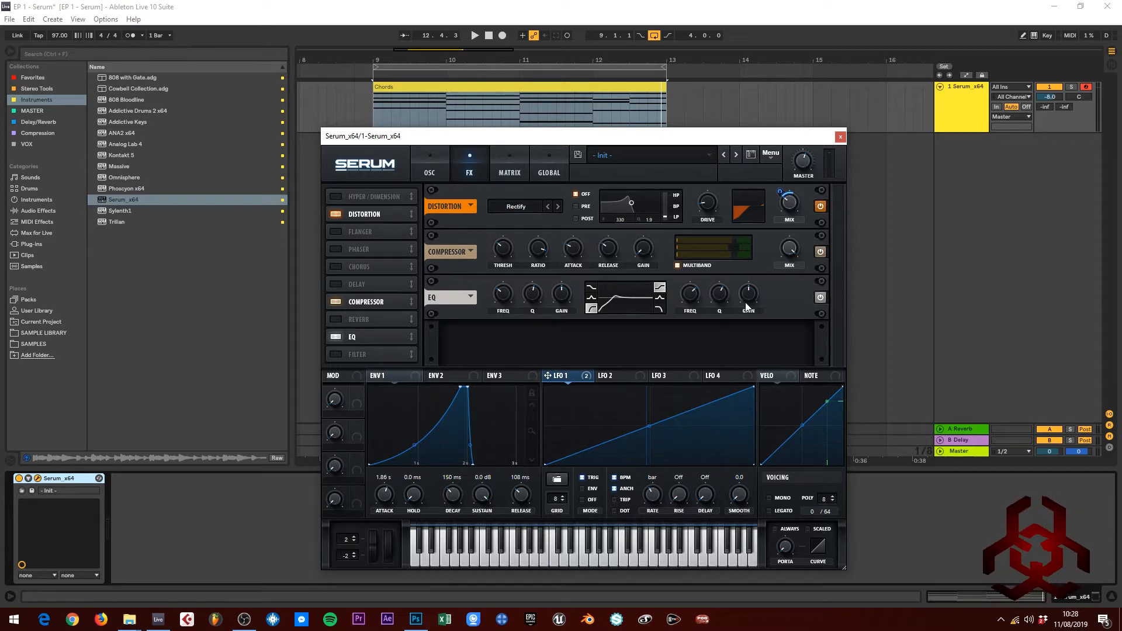
pyautogui.press('space')
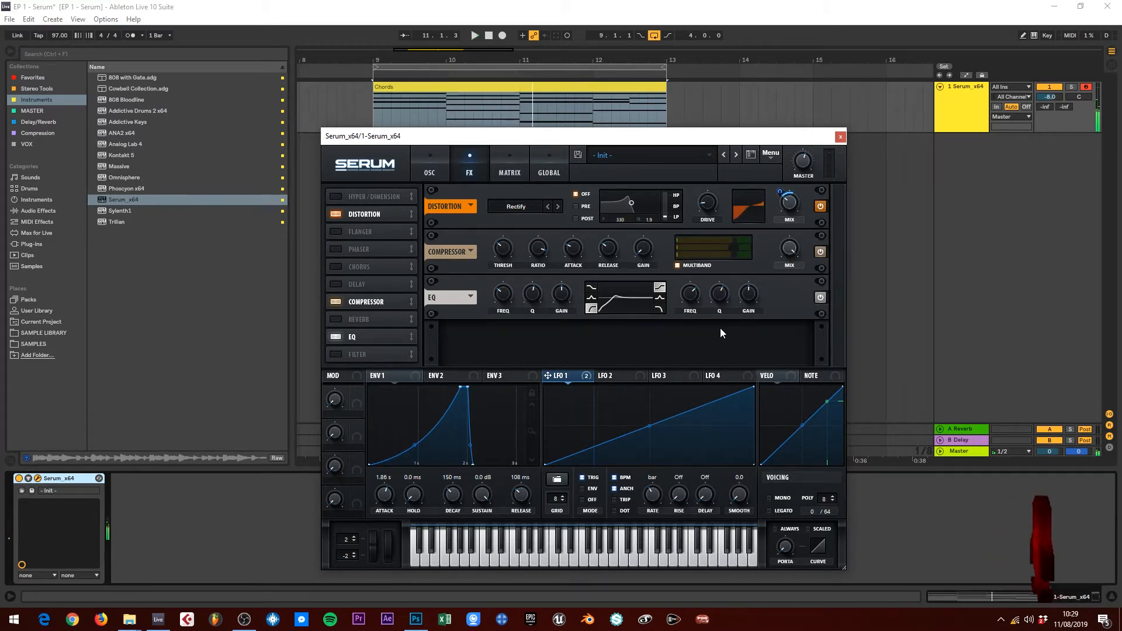
# - Lower the gain of the EQ's high shelf slightly and start playback of the chords
pyautogui.moveTo(743, 296)
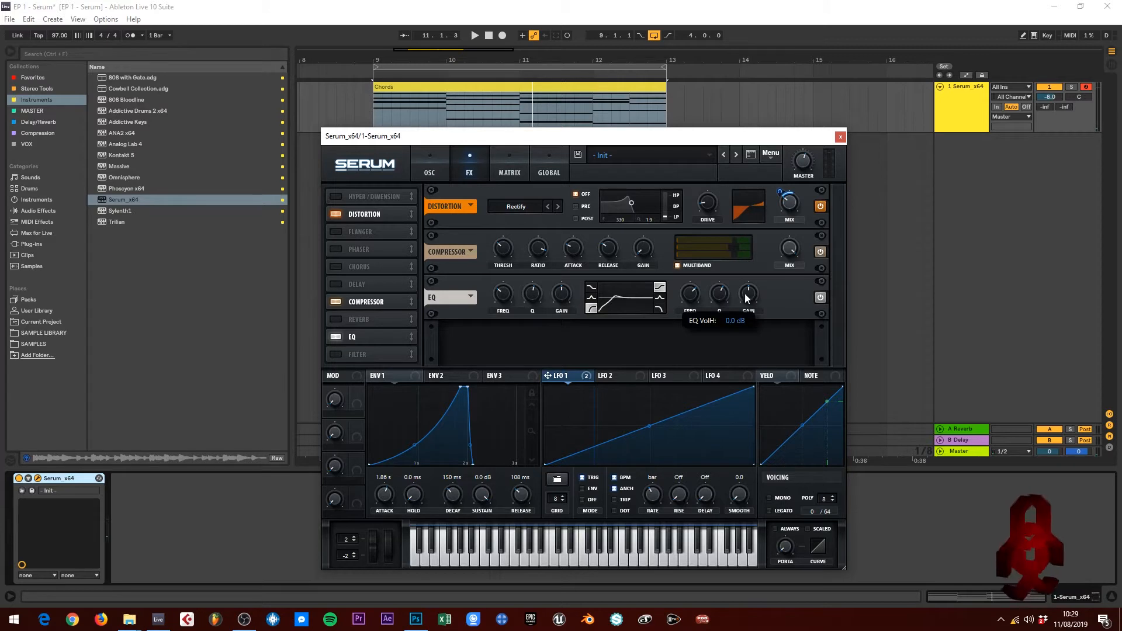
pyautogui.moveTo(744, 298); pyautogui.dragTo(746, 305)
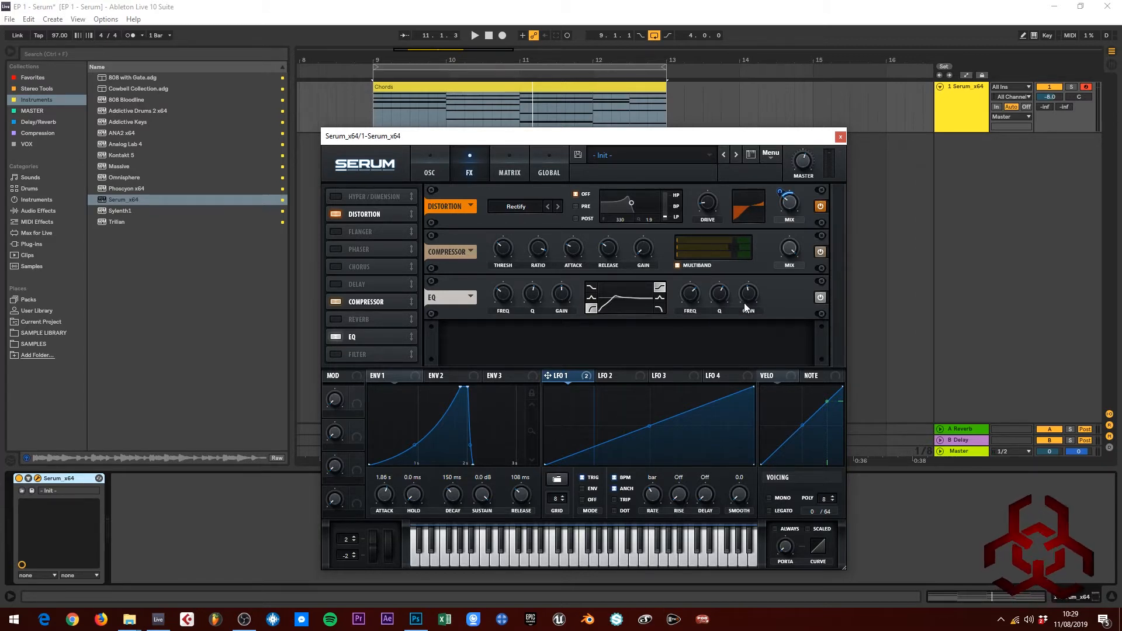
pyautogui.press('space')
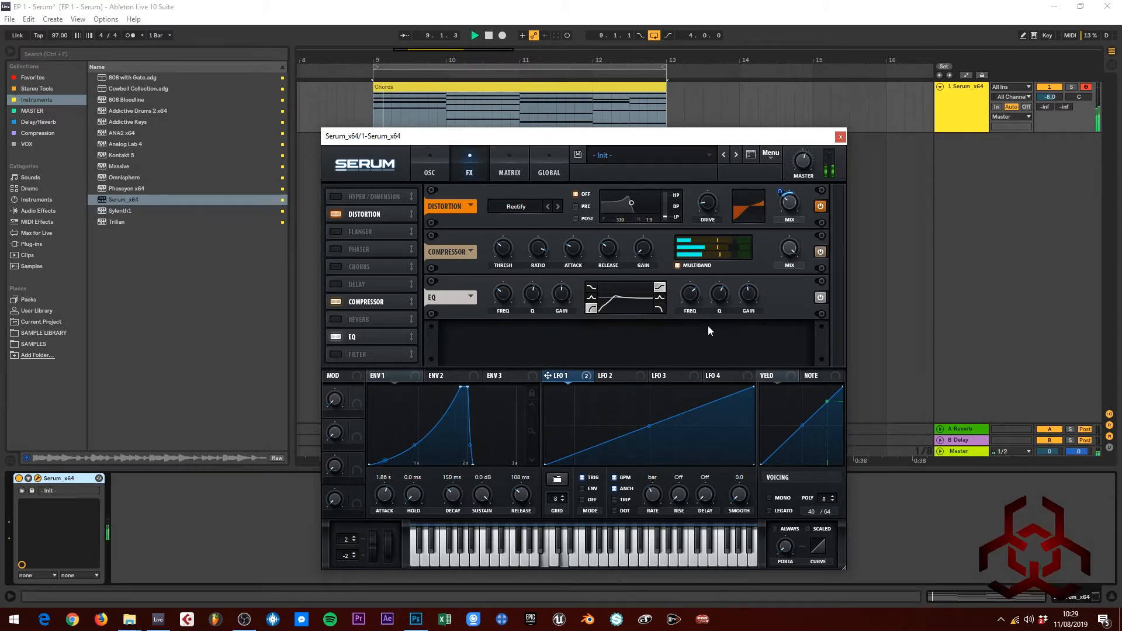
# - Adjust the EQ high shelf's frequency and Q by ear while the chords play
pyautogui.click(690, 298)
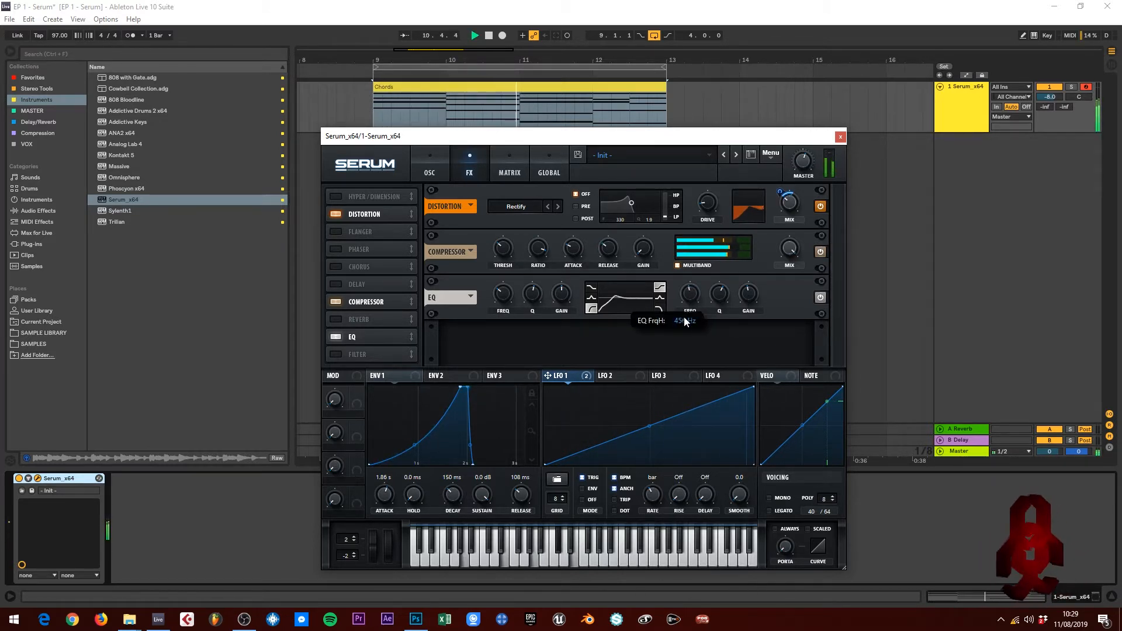
pyautogui.moveTo(690, 299); pyautogui.dragTo(697, 294)
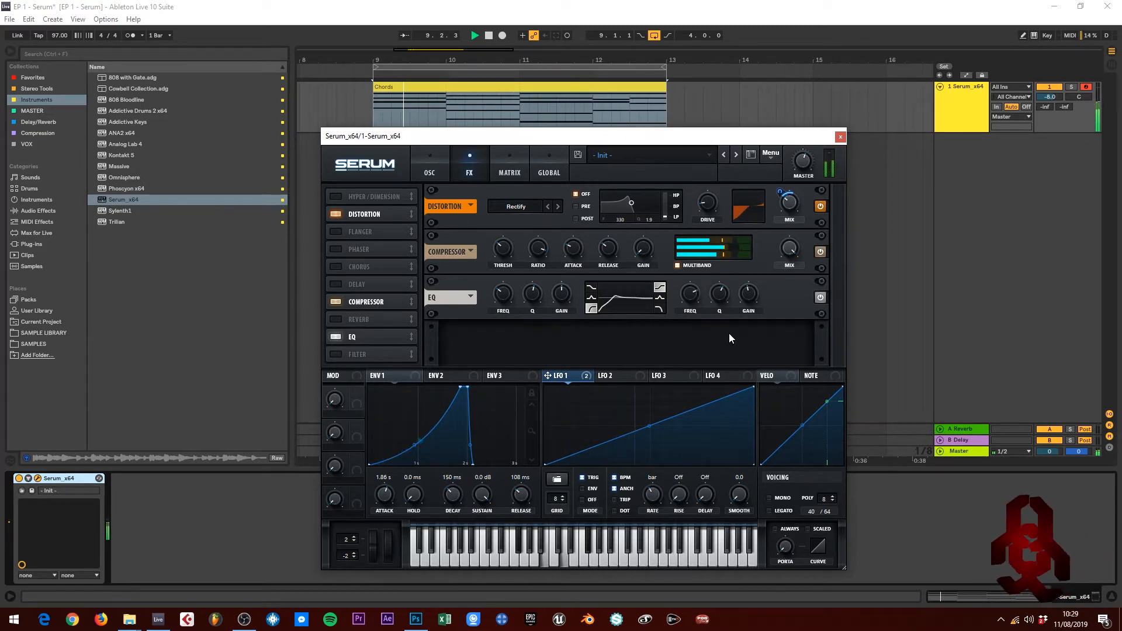
pyautogui.click(721, 297)
pyautogui.moveTo(722, 295); pyautogui.dragTo(722, 311)
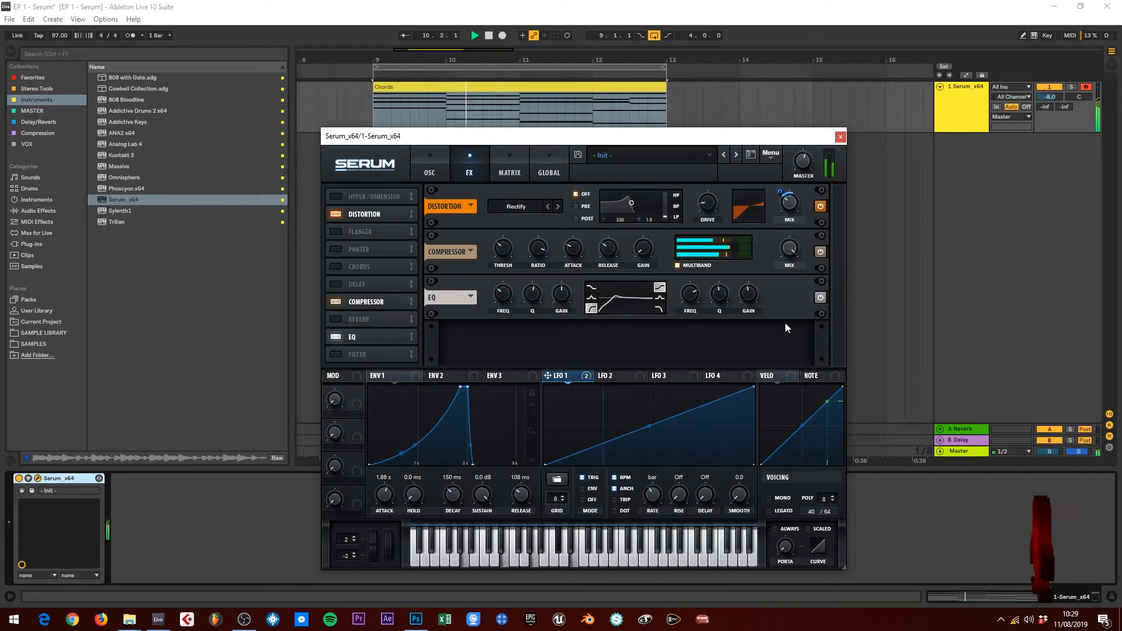
# - Set the EQ high shelf's gain to about -2.5 dB during playback, stop the chords and return to the oscillator page
pyautogui.click(749, 296)
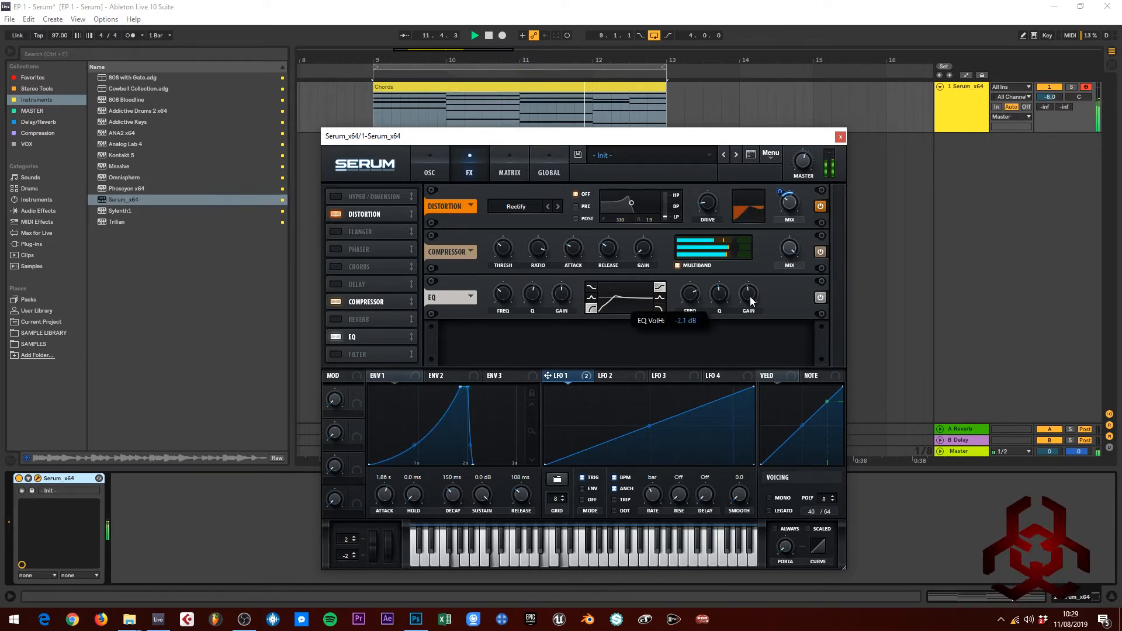
pyautogui.moveTo(749, 296); pyautogui.dragTo(752, 300)
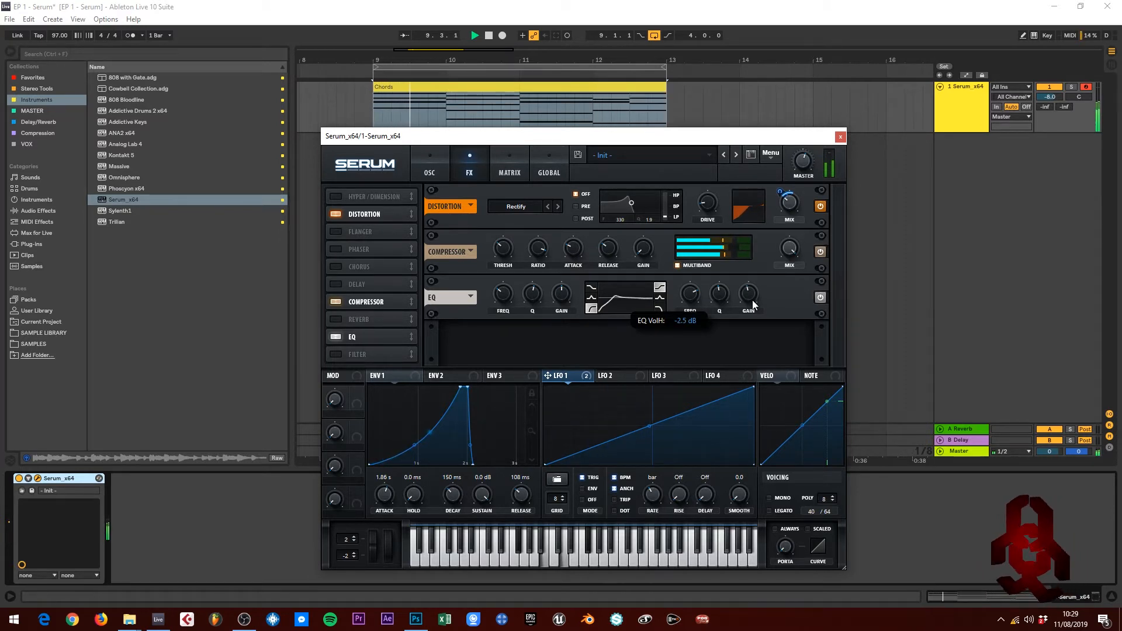
pyautogui.moveTo(752, 304); pyautogui.dragTo(753, 303)
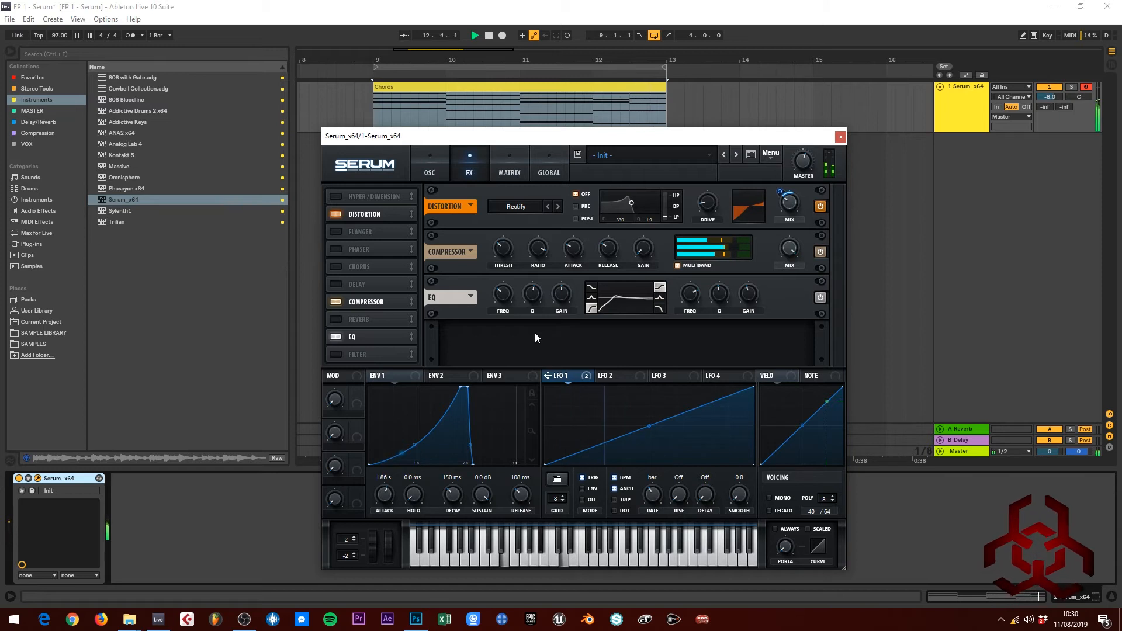
pyautogui.press('space')
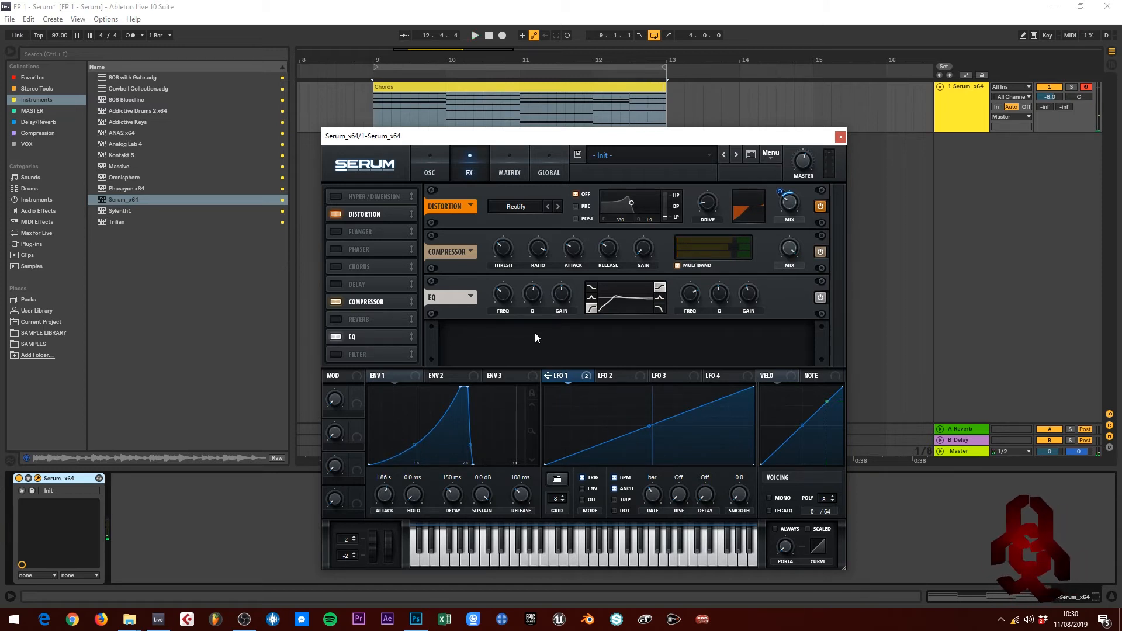
pyautogui.click(445, 176)
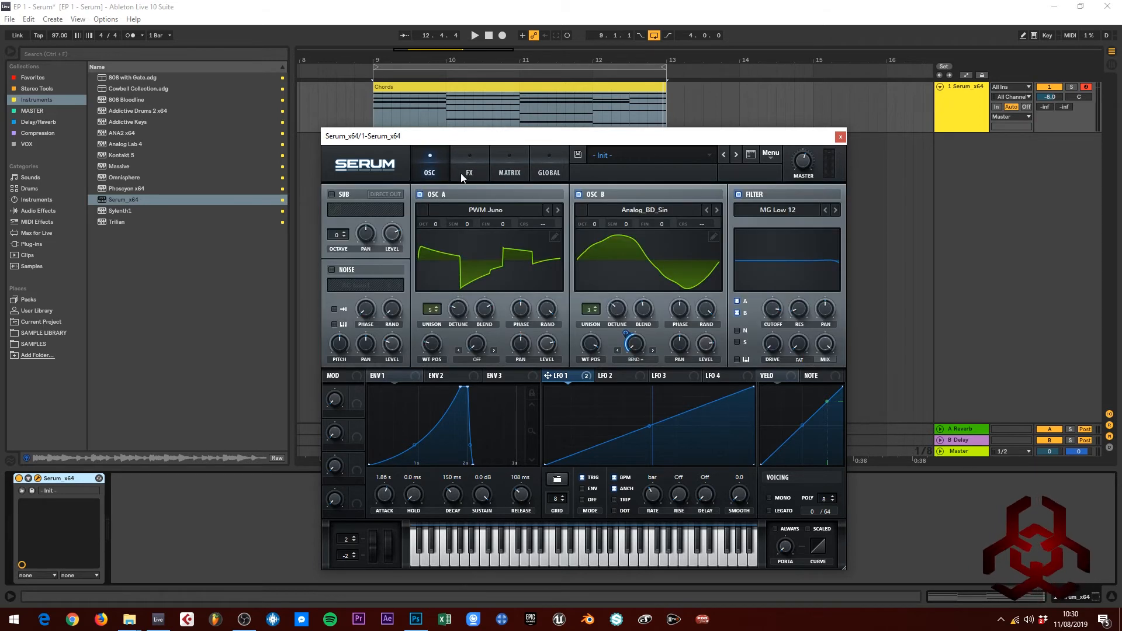